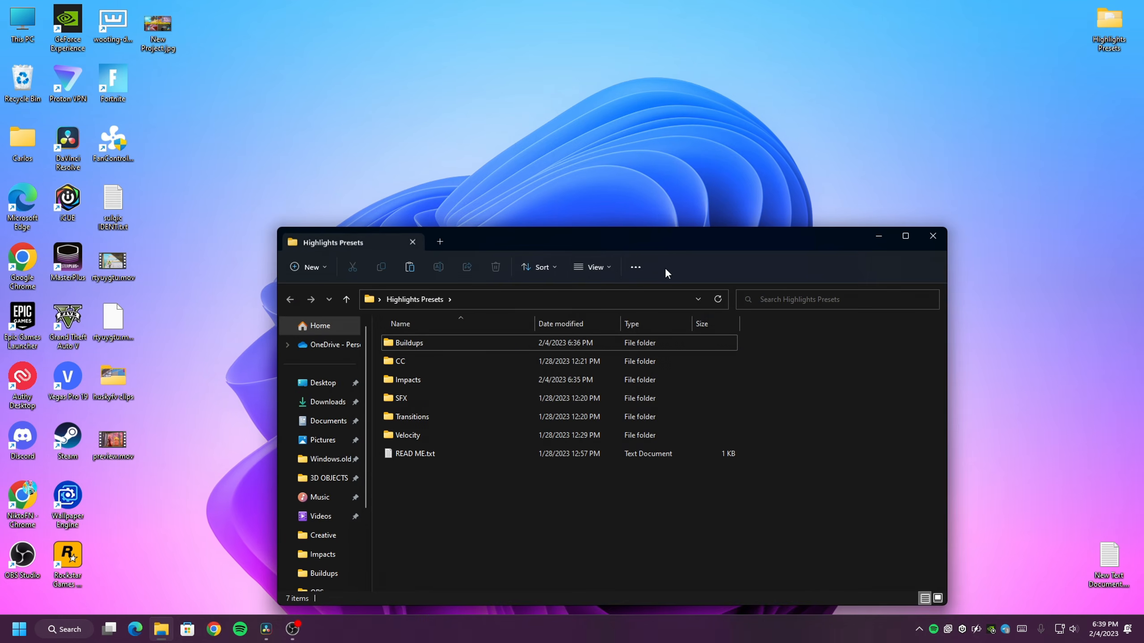
Switch to DaVinci Resolve and review the timeline resolution and frame rate in the project settings.
left_click_drag(595, 240, 563, 197)
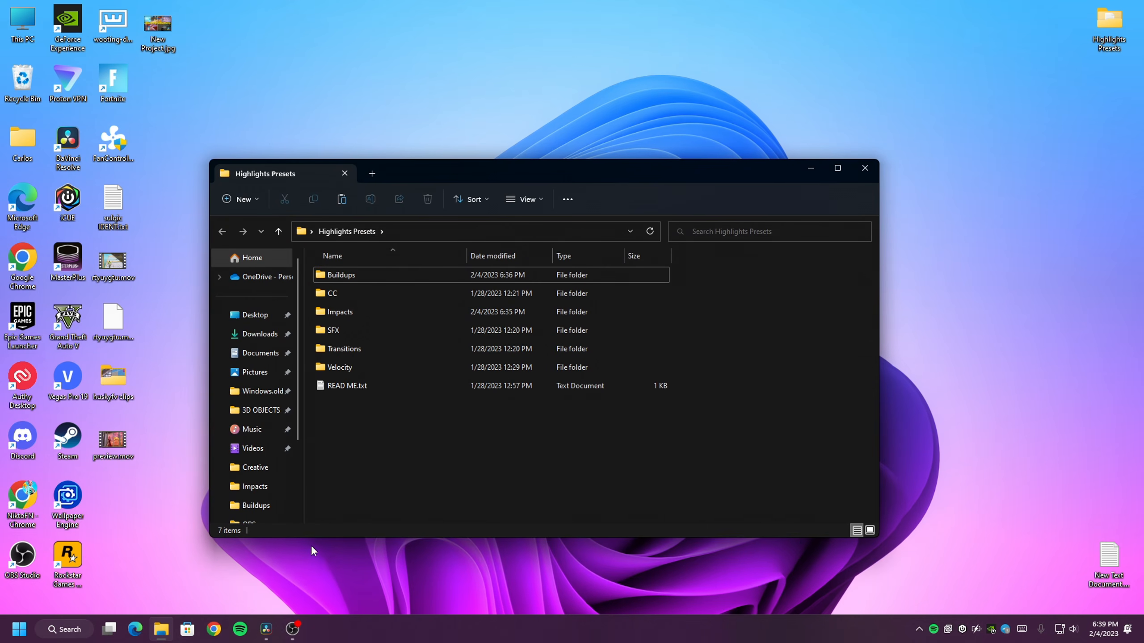
left_click(266, 630)
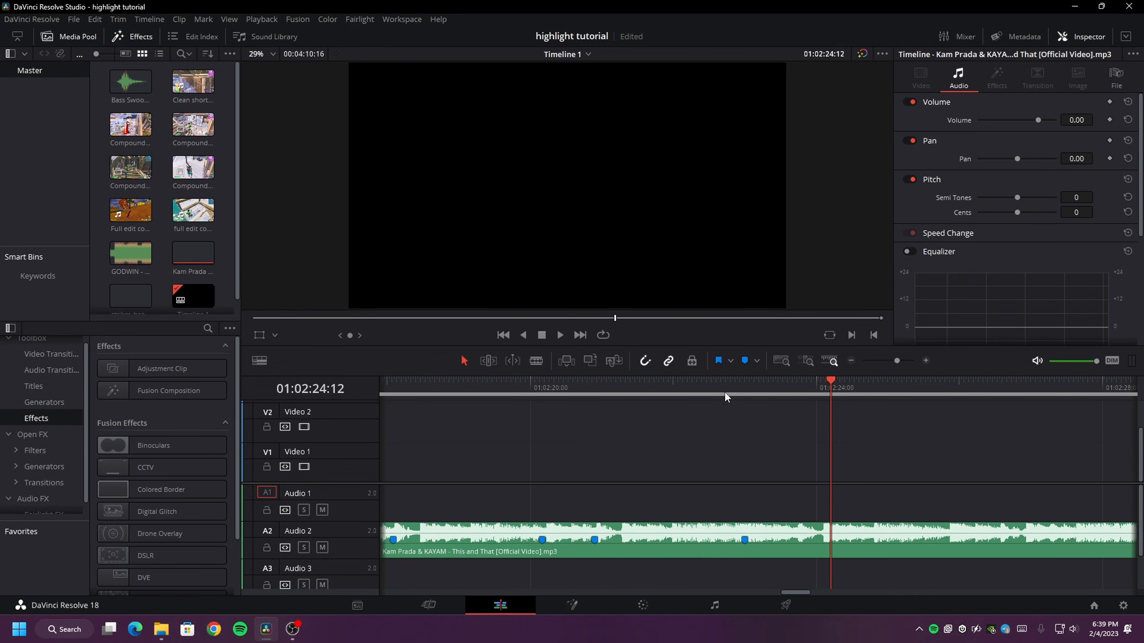
left_click(850, 362)
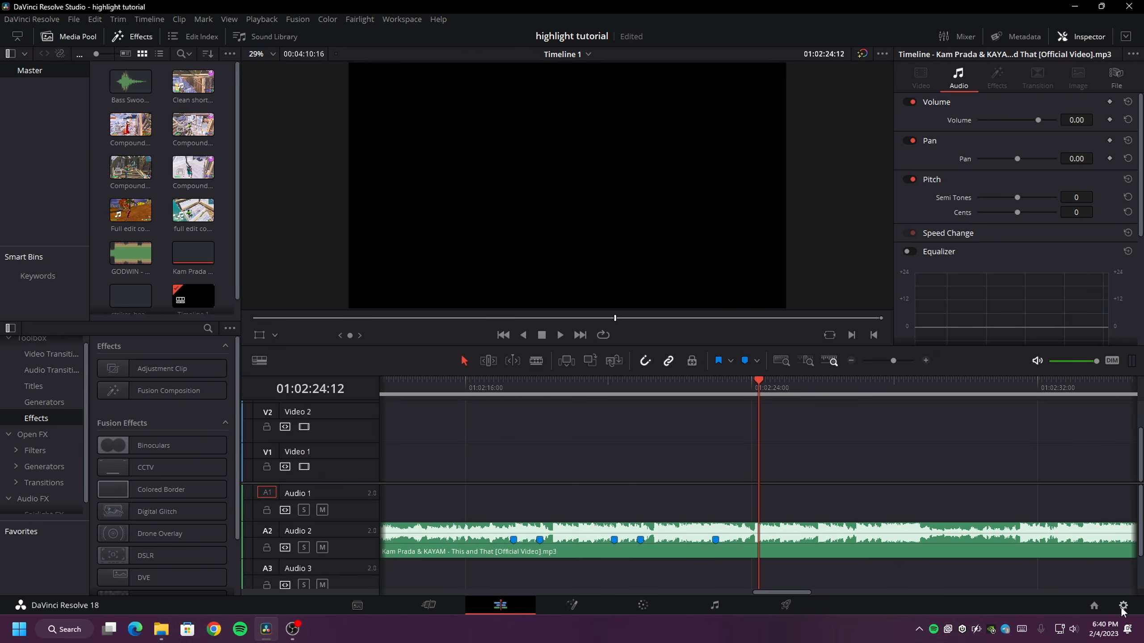
left_click(1123, 605)
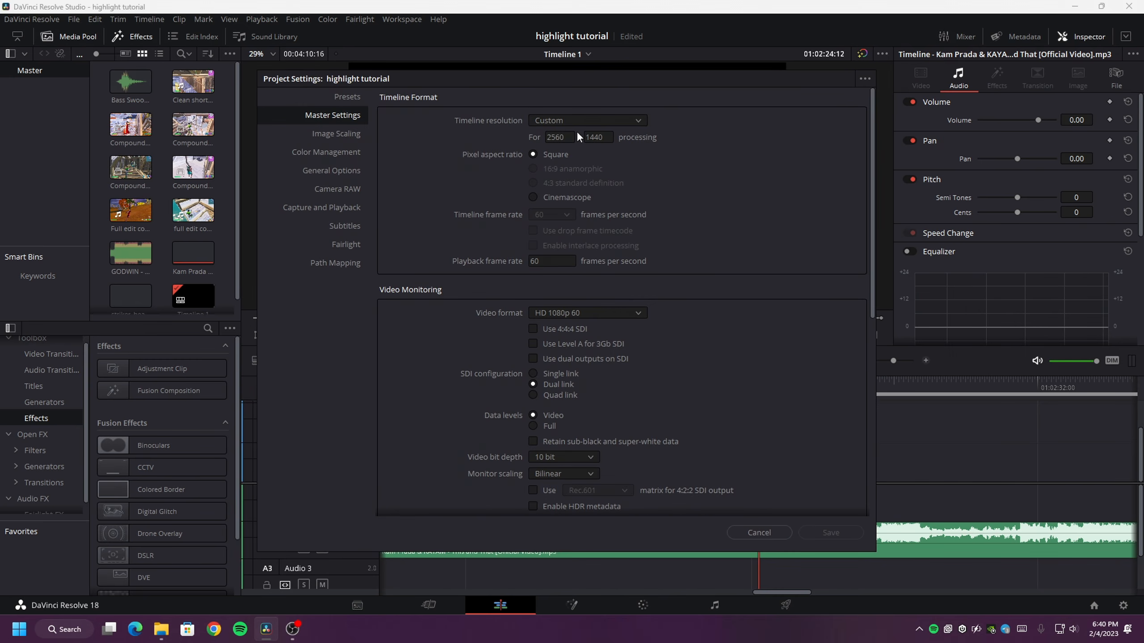
left_click(557, 138)
key("Return")
key("Escape")
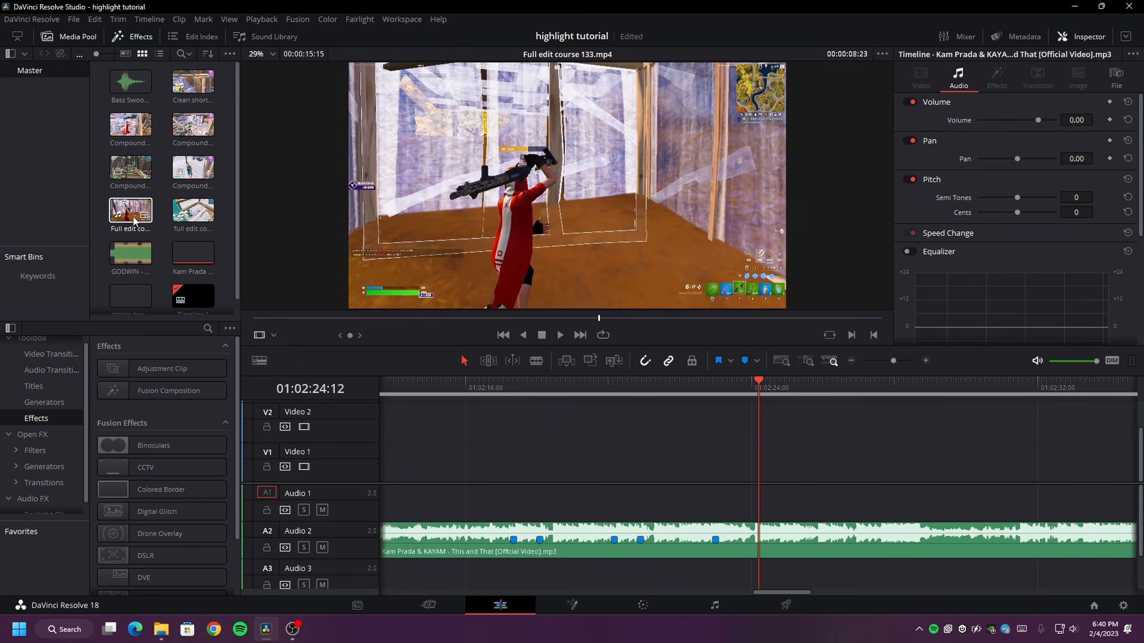
Save the project and play the song from 01:02:16:55 through the section with the beat markers.
left_click(687, 560)
left_click(498, 391)
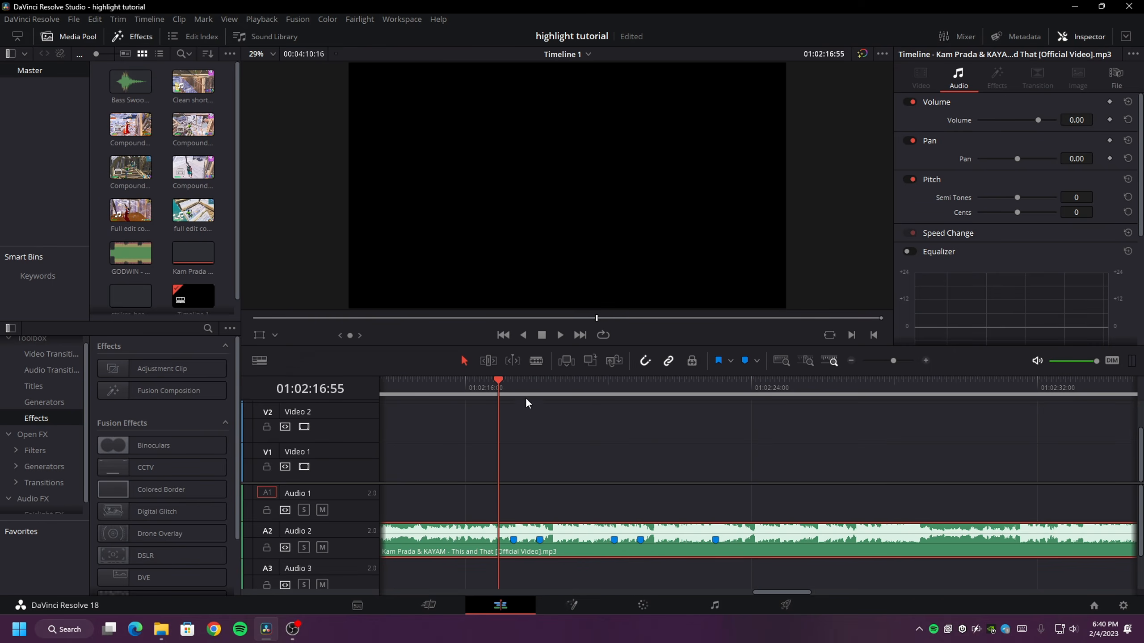
key("ctrl+s")
key("space")
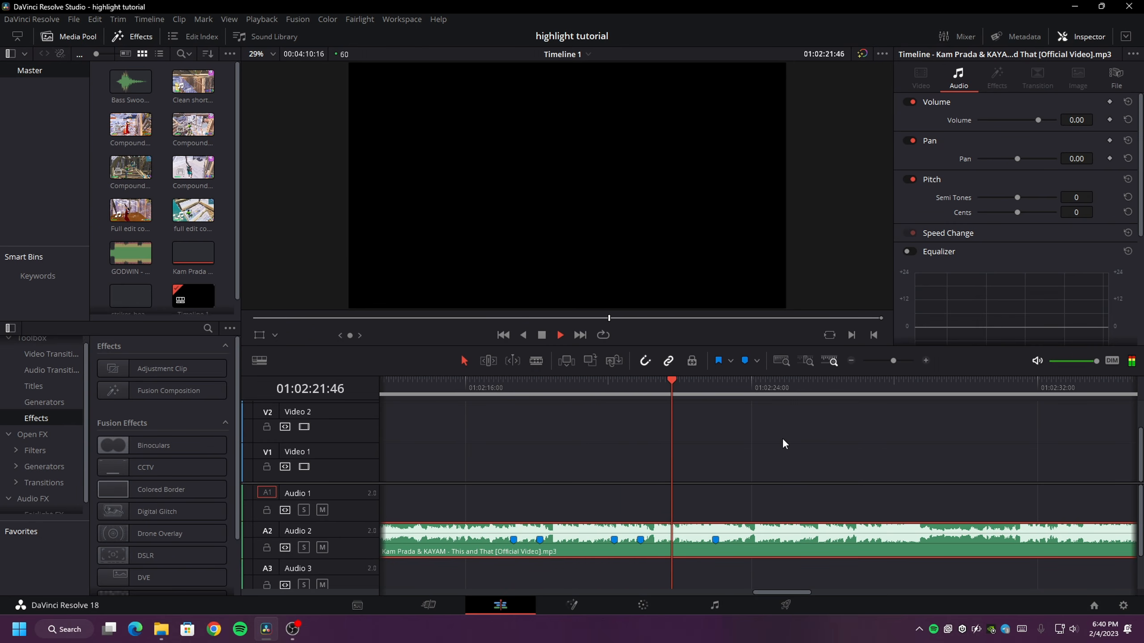
key("space")
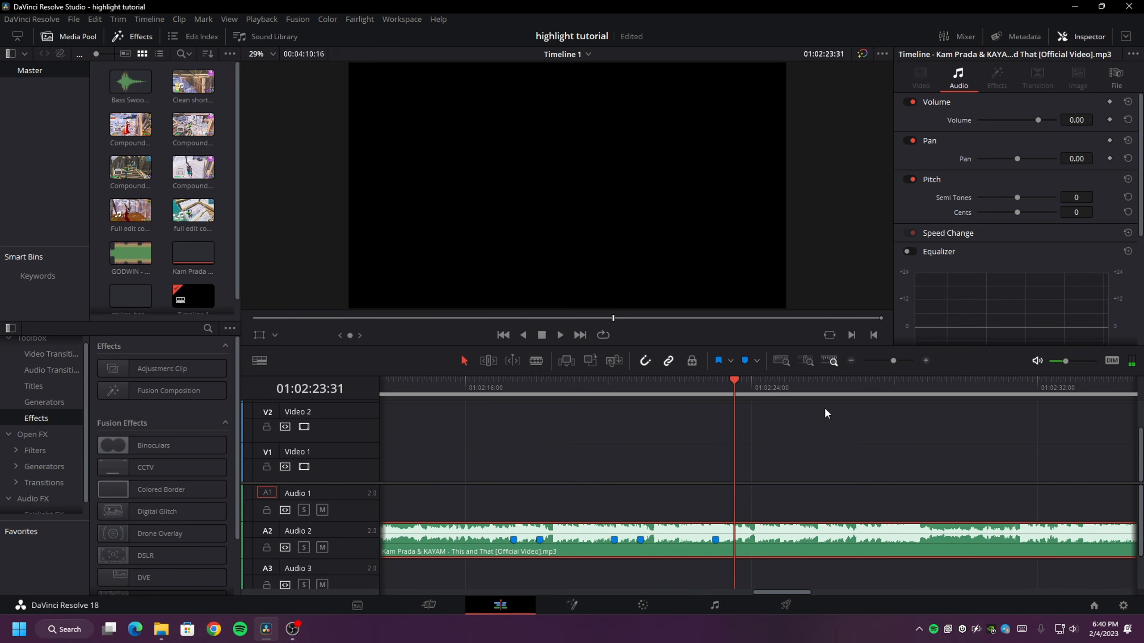
left_click(639, 426)
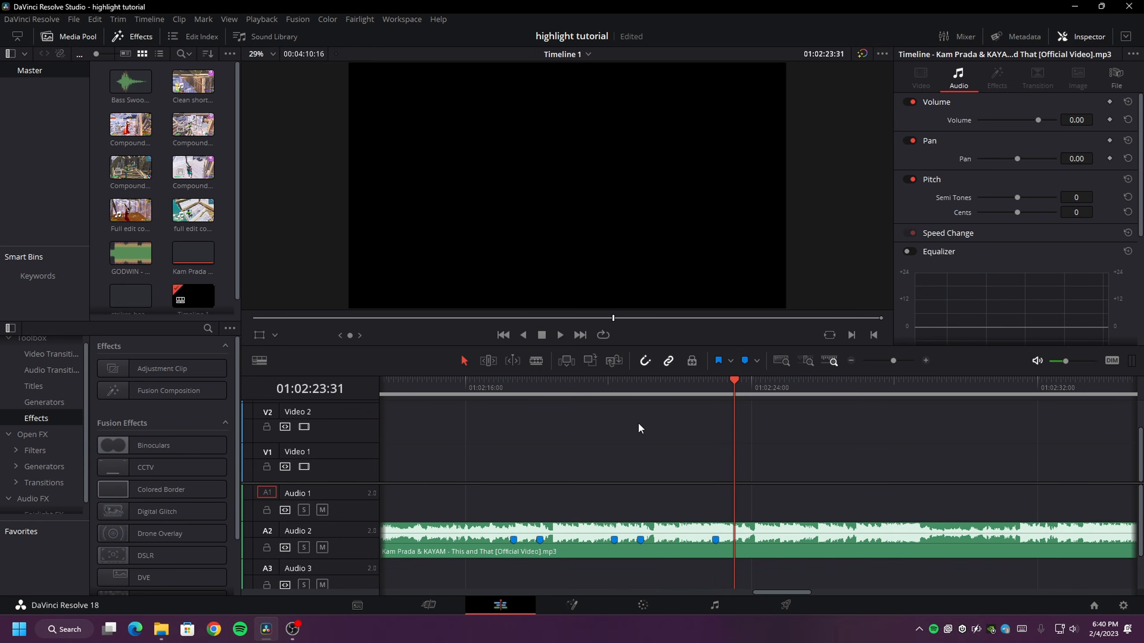
Place Full edit course 133.mp4 on Video 1 above the beat markers and mark its hit moment at 01:02:29:49.
left_click_drag(130, 210, 527, 474)
left_click_drag(593, 396, 843, 410)
key("space")
left_click(818, 458)
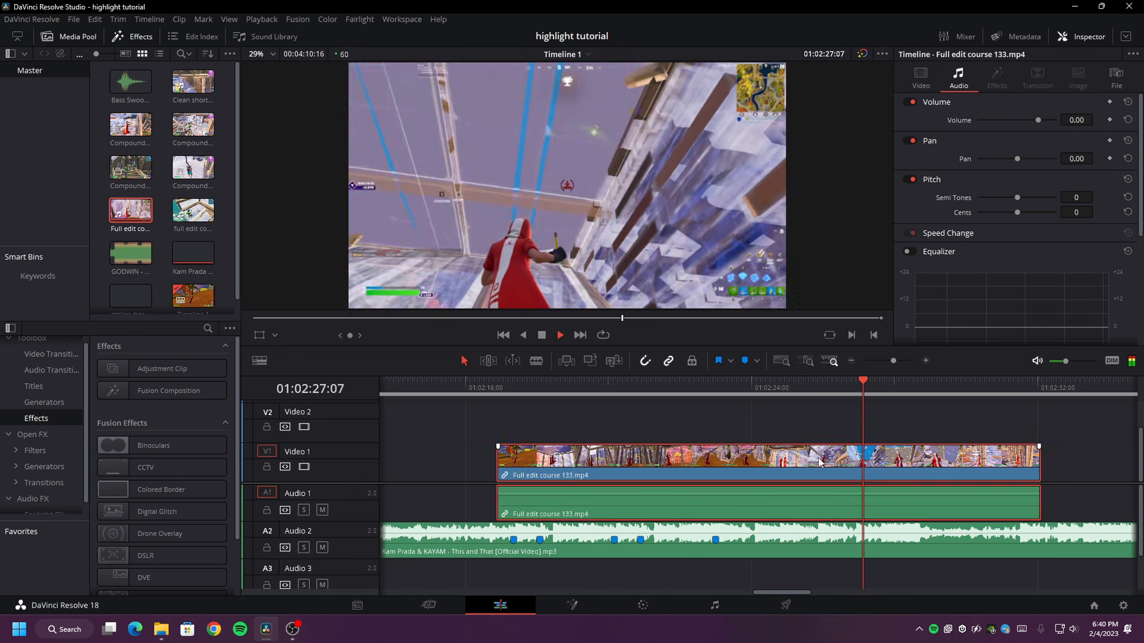
key("space")
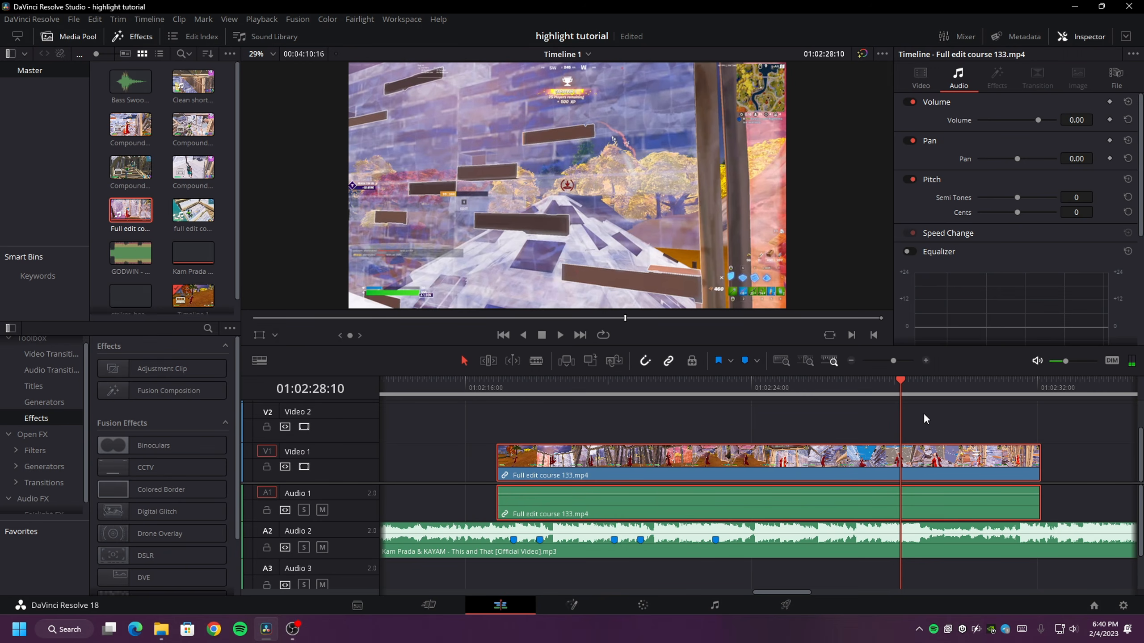
key("space")
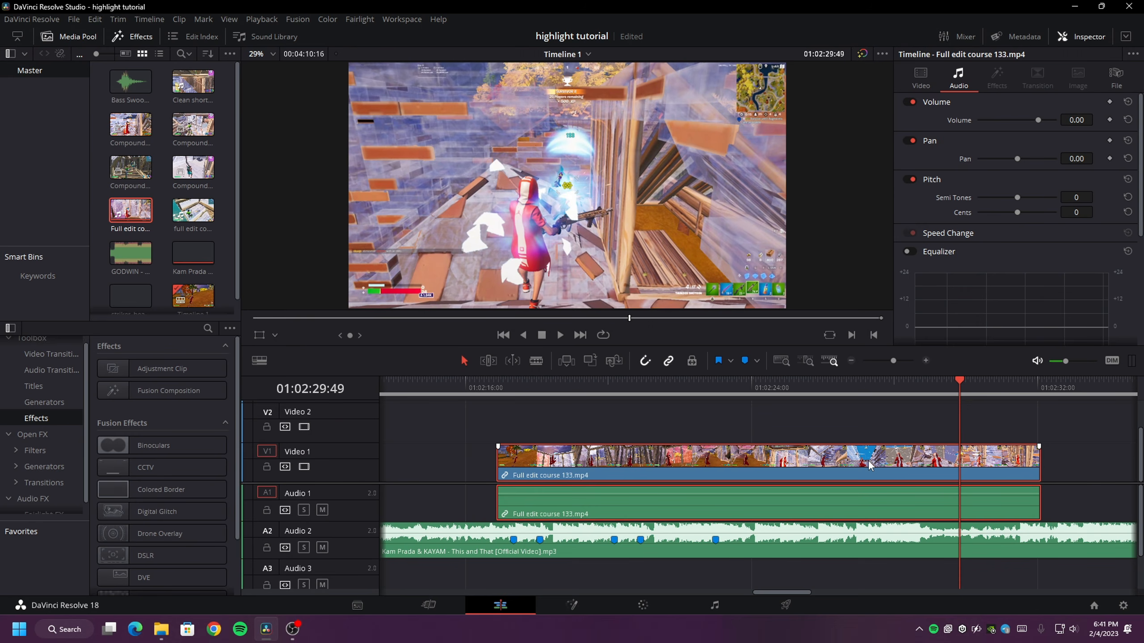
key("m")
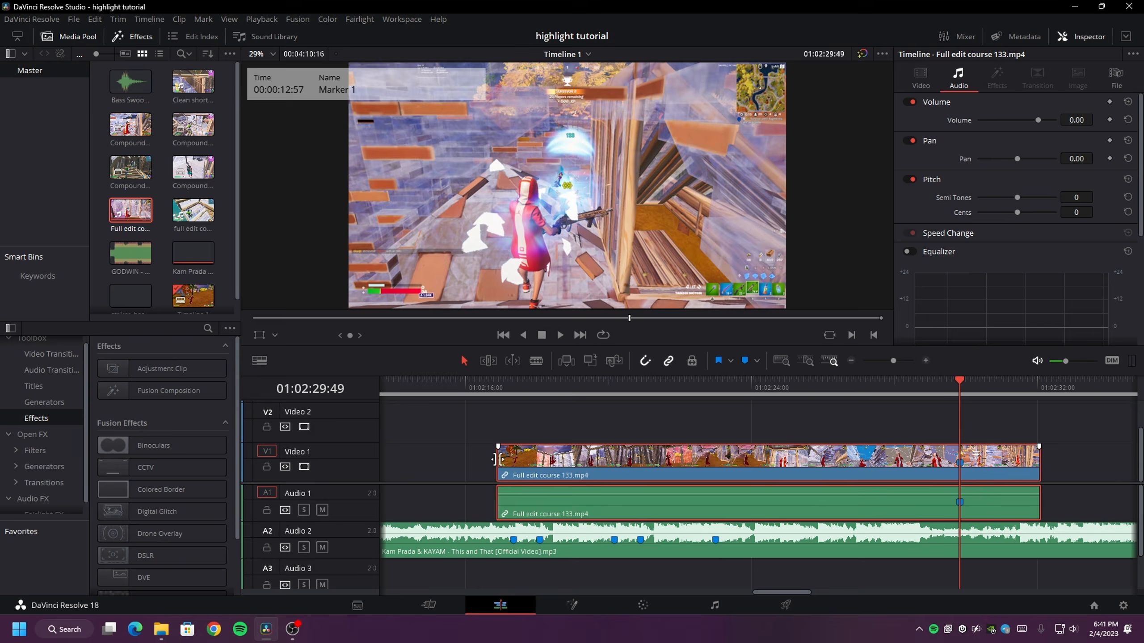
Trim the gameplay clip's start, align its marker with the song's first beat marker, and extend the start slightly earlier.
left_click_drag(498, 462, 919, 462)
left_click_drag(994, 464, 554, 491)
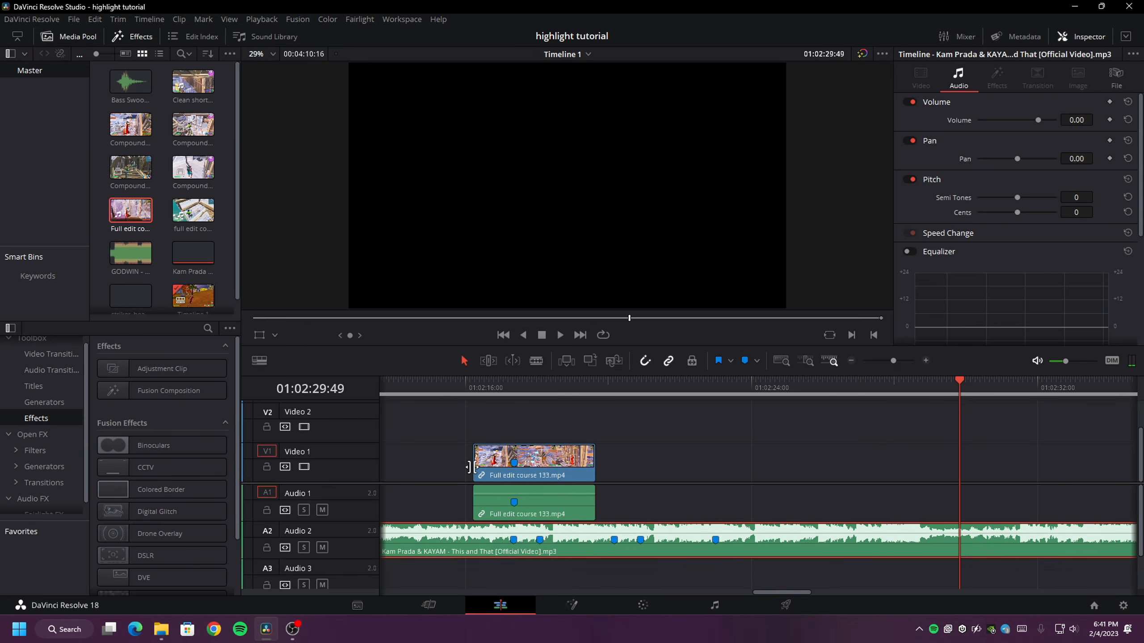
left_click_drag(475, 462, 399, 462)
left_click(491, 391)
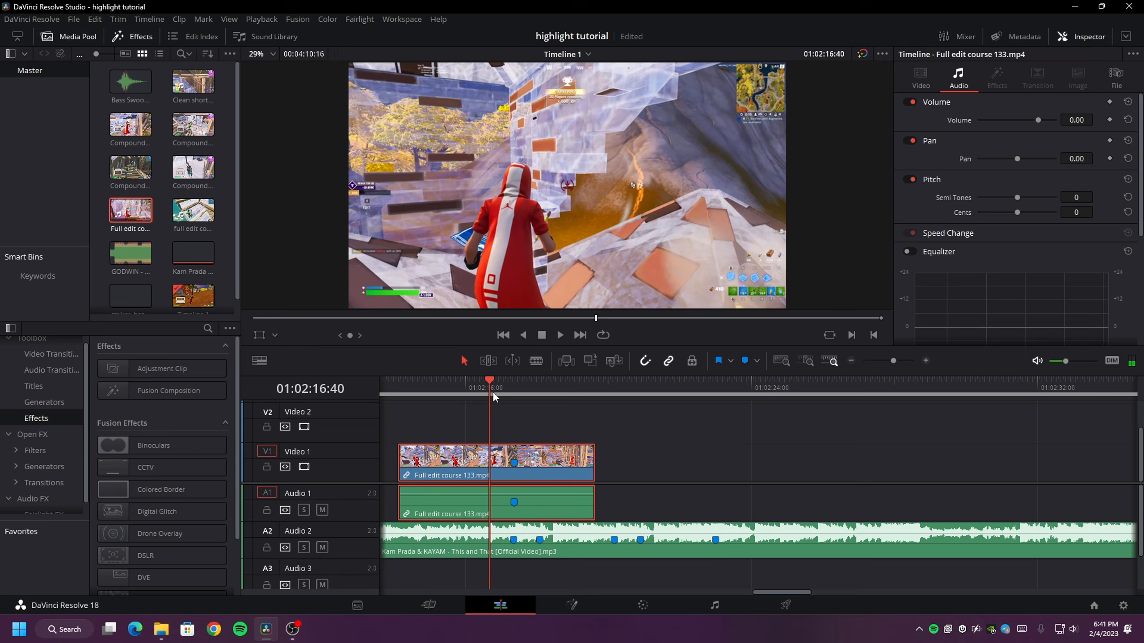
Unlink the gameplay clip's video from its audio.
right_click(464, 465)
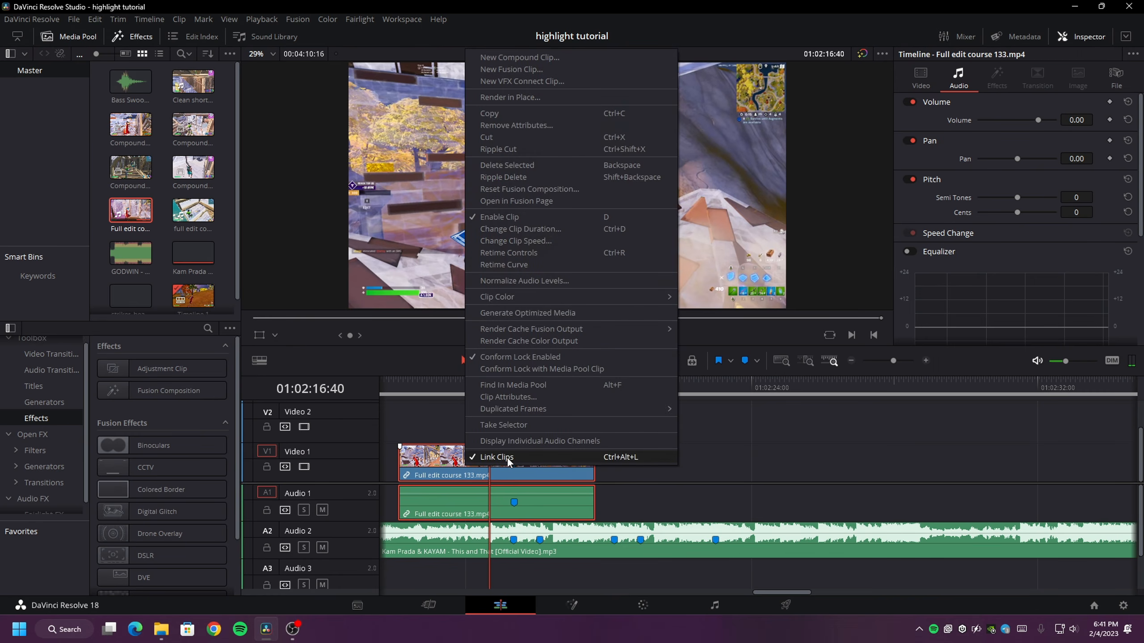
left_click(527, 457)
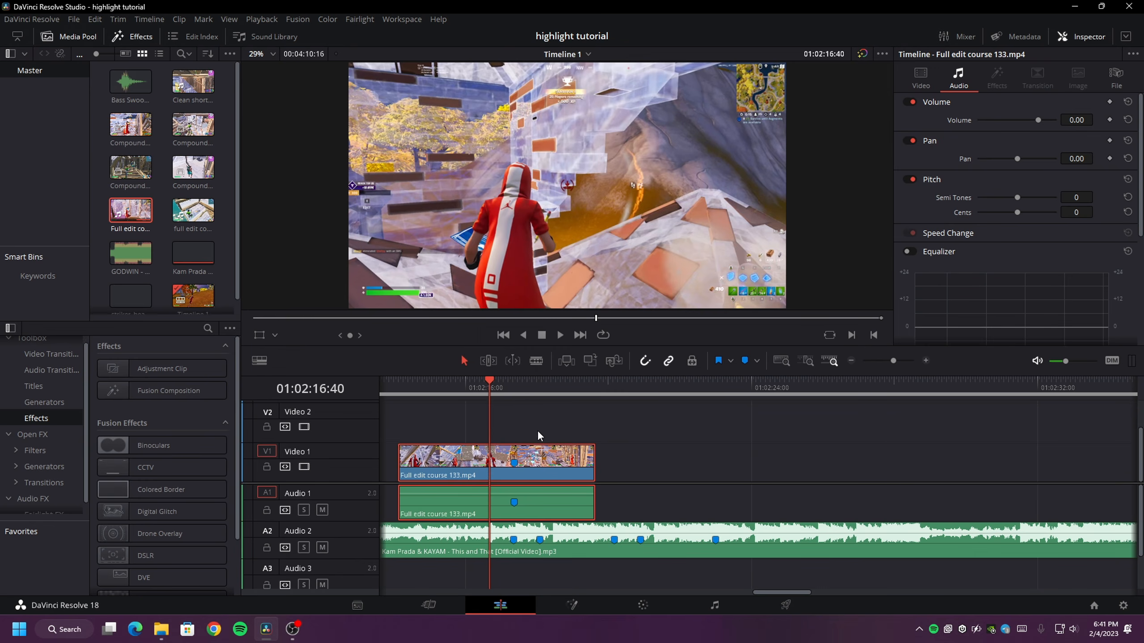
left_click(537, 430)
Extend the starts of the gameplay video and its audio to an earlier point on the timeline.
scroll(703, 434, "left", 5)
left_click_drag(721, 464, 481, 471)
left_click_drag(810, 502, 463, 502)
scroll(737, 427, "right", 3)
scroll(738, 428, "right", 2)
Split the Video 1 clip at 01:02:16:50, 30 frames before its marker.
left_click(817, 390)
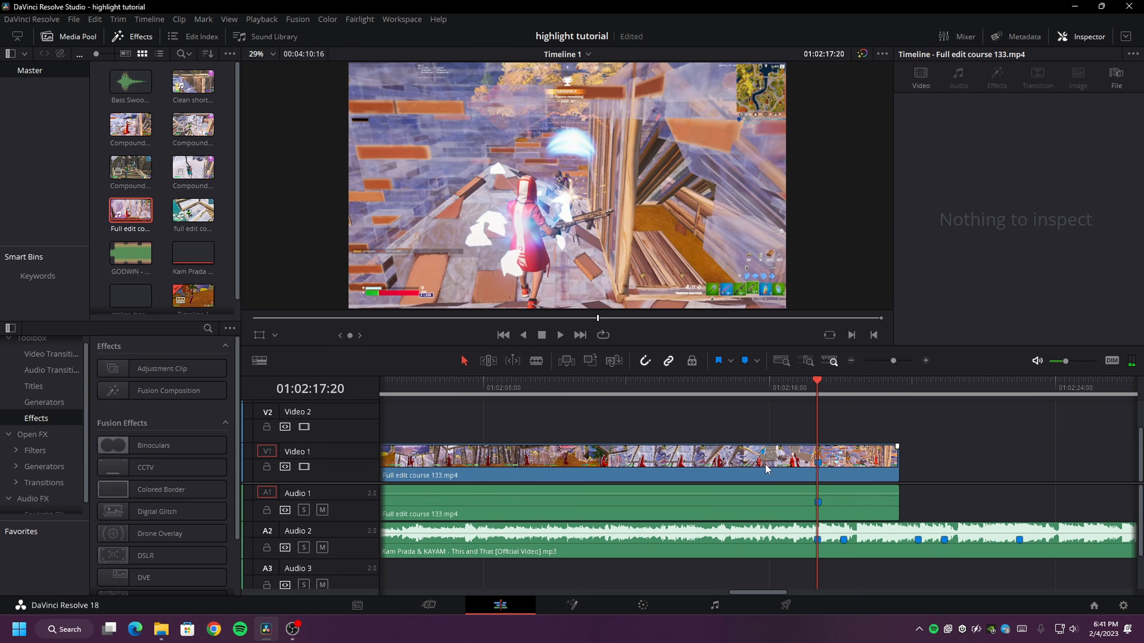
left_click(765, 463)
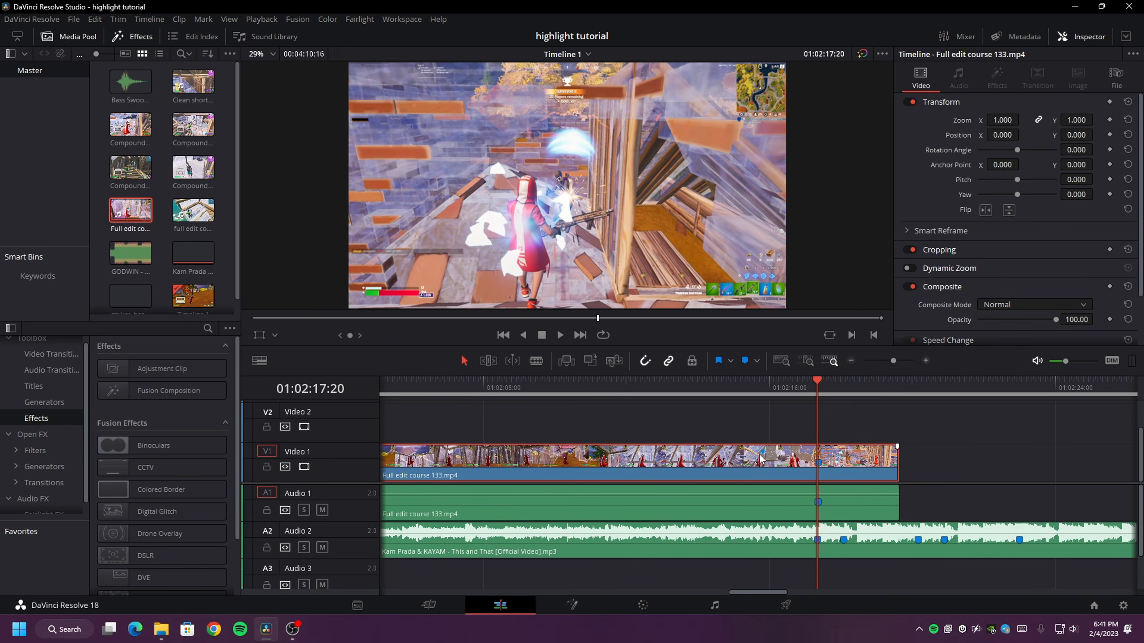
key("j")
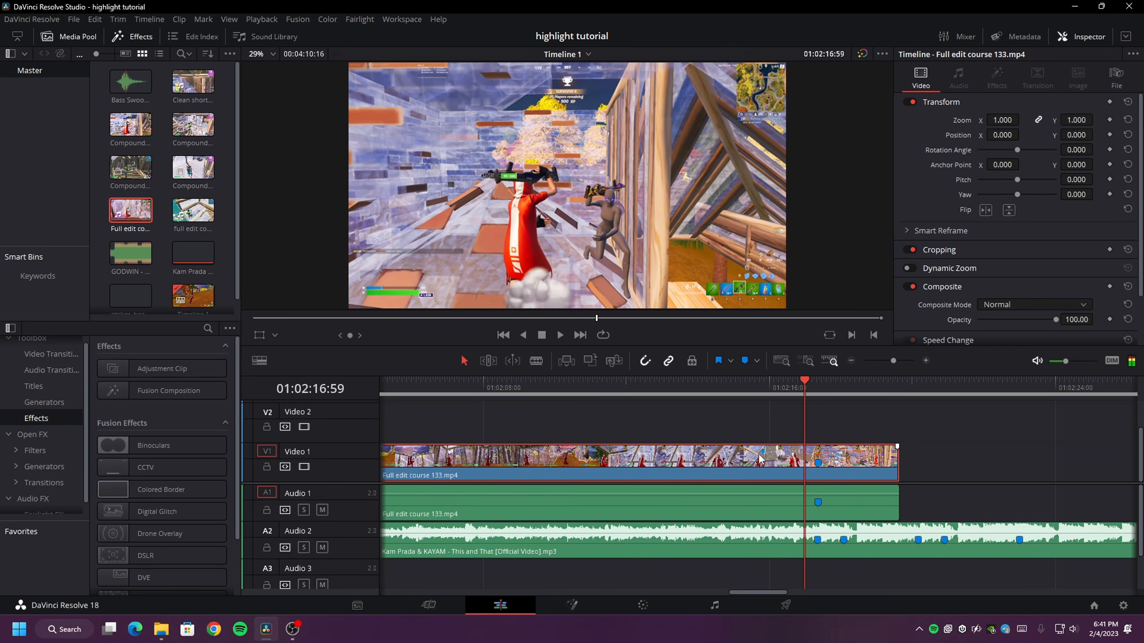
key("Left")
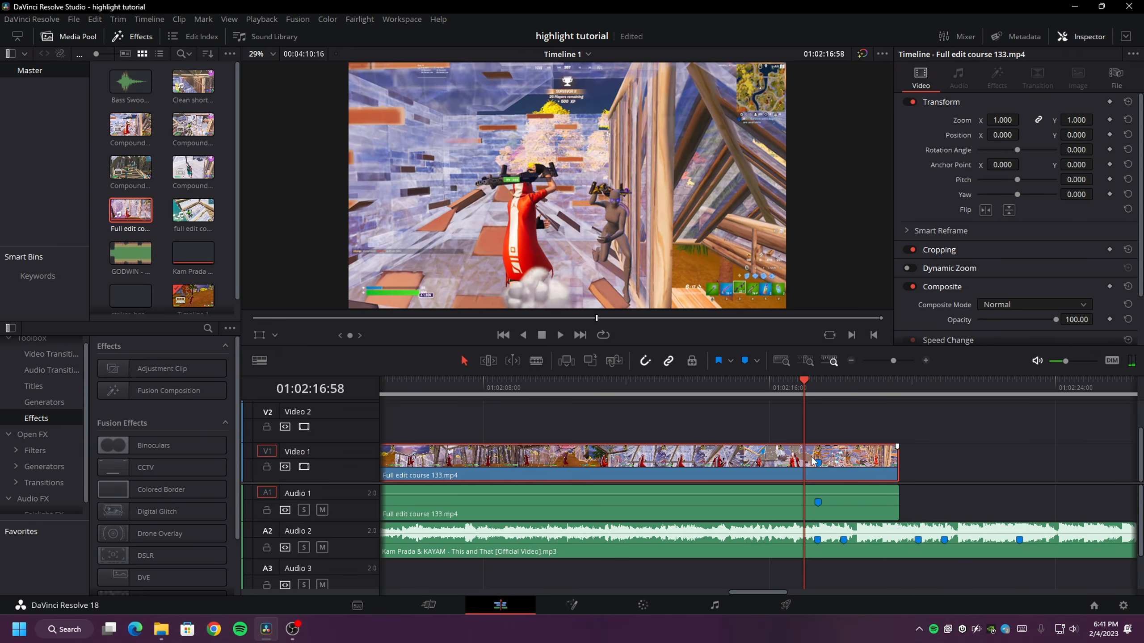
key("Left")
key("Left")
key("Left")
key("Left")
key("Left")
key("Left")
key("Left")
key("Left")
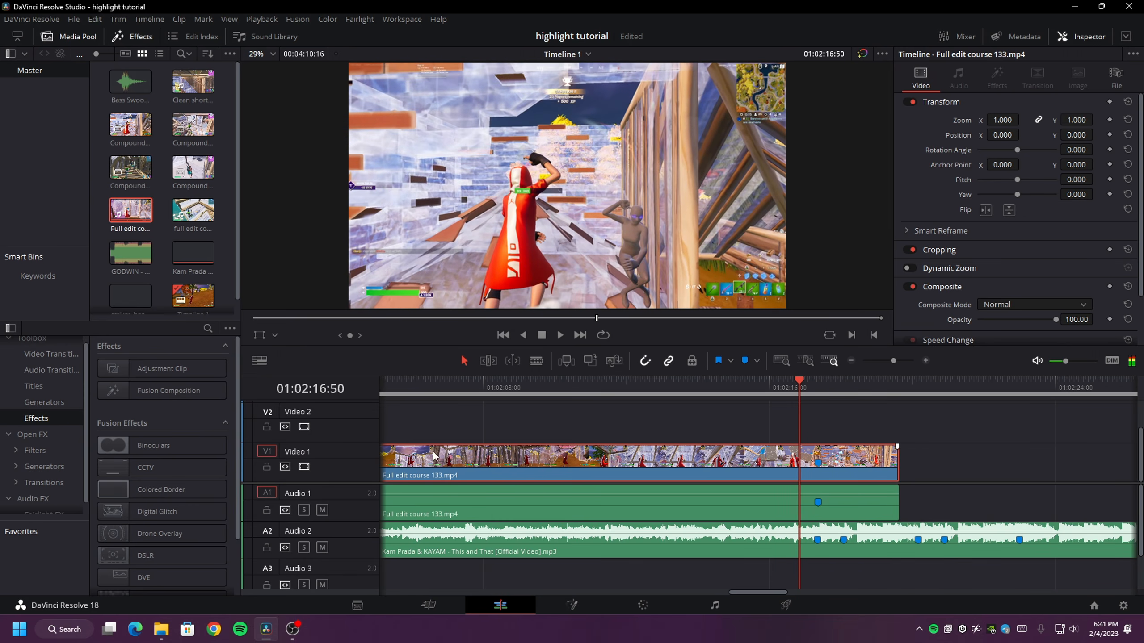
left_click(925, 360)
scroll(828, 453, "right", 2)
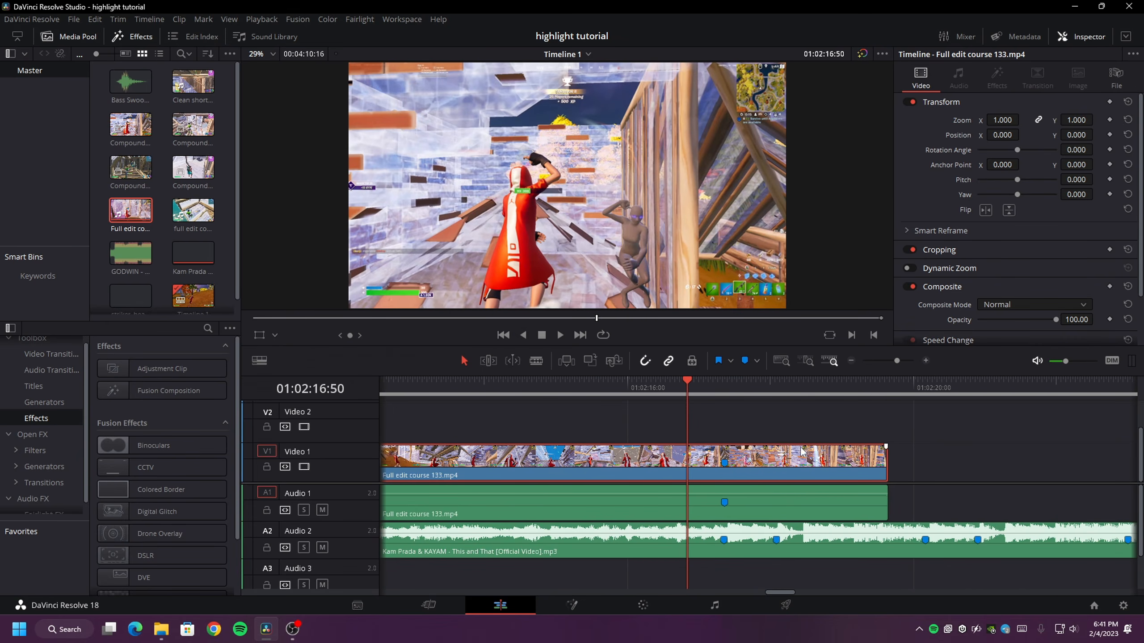
key("ctrl+b")
Turn the Video 1 section after the cut into a compound clip with the default name.
right_click(771, 472)
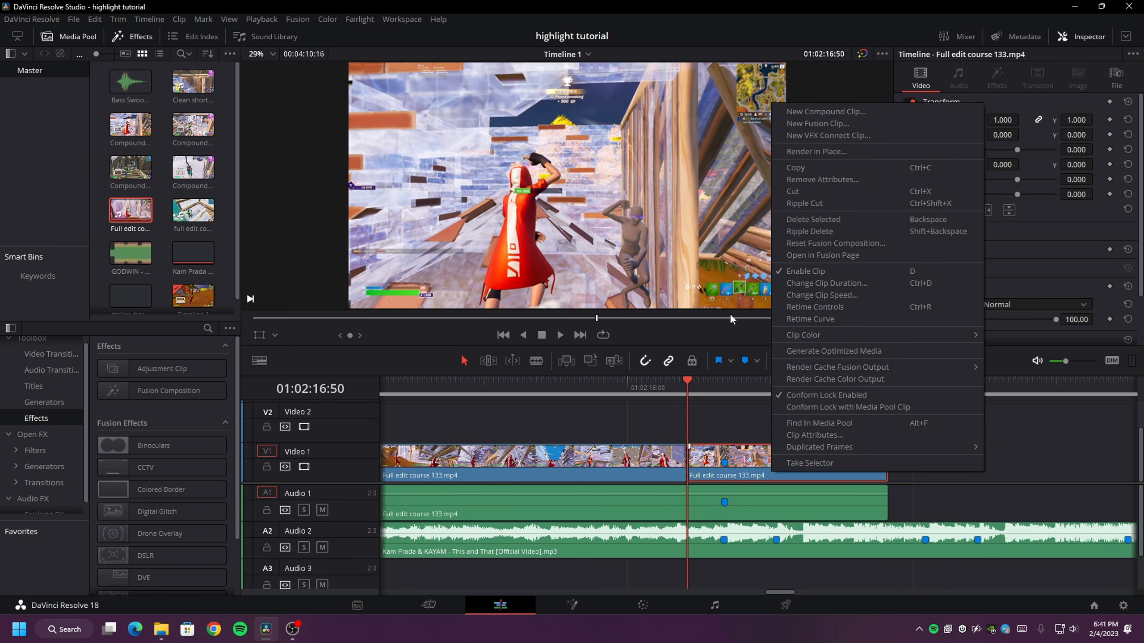
left_click(742, 461)
right_click(742, 462)
left_click(775, 121)
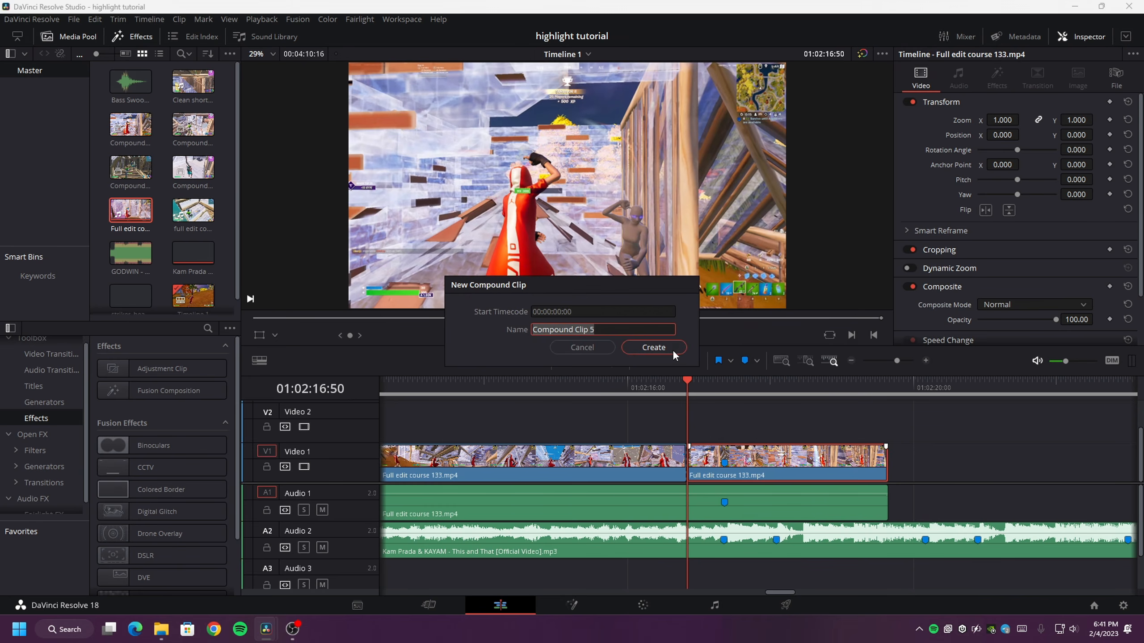
left_click(656, 347)
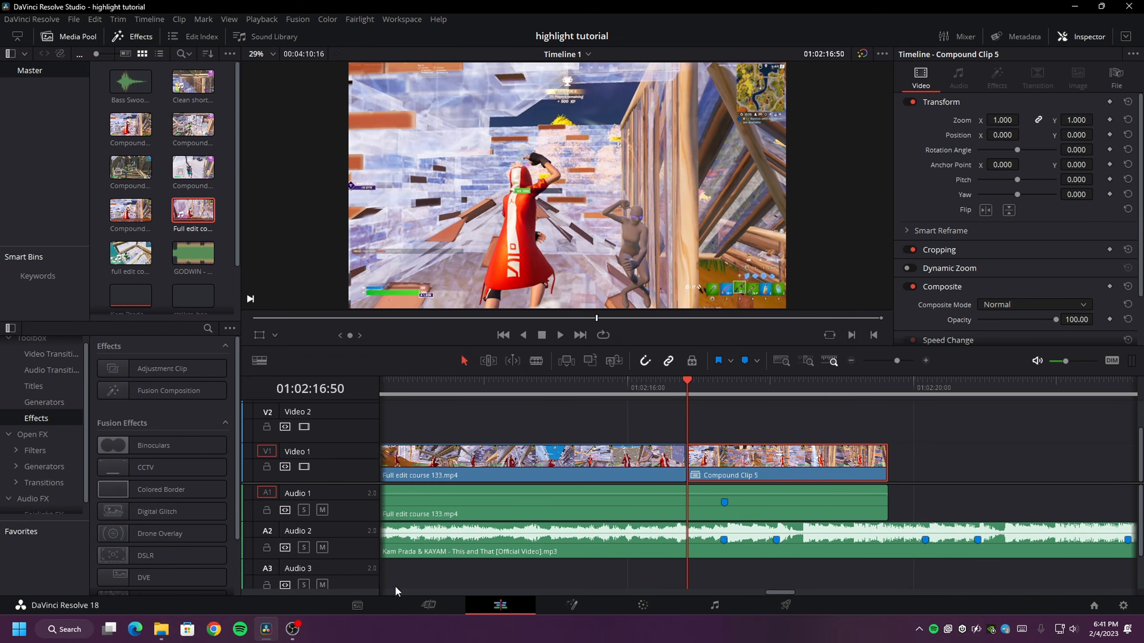
Open the compound clip in Fusion, insert Velocity 1 (30).setting from the Velocity folder between MediaIn1 and MediaOut1, and play it.
right_click(701, 462)
left_click(760, 261)
left_click(161, 629)
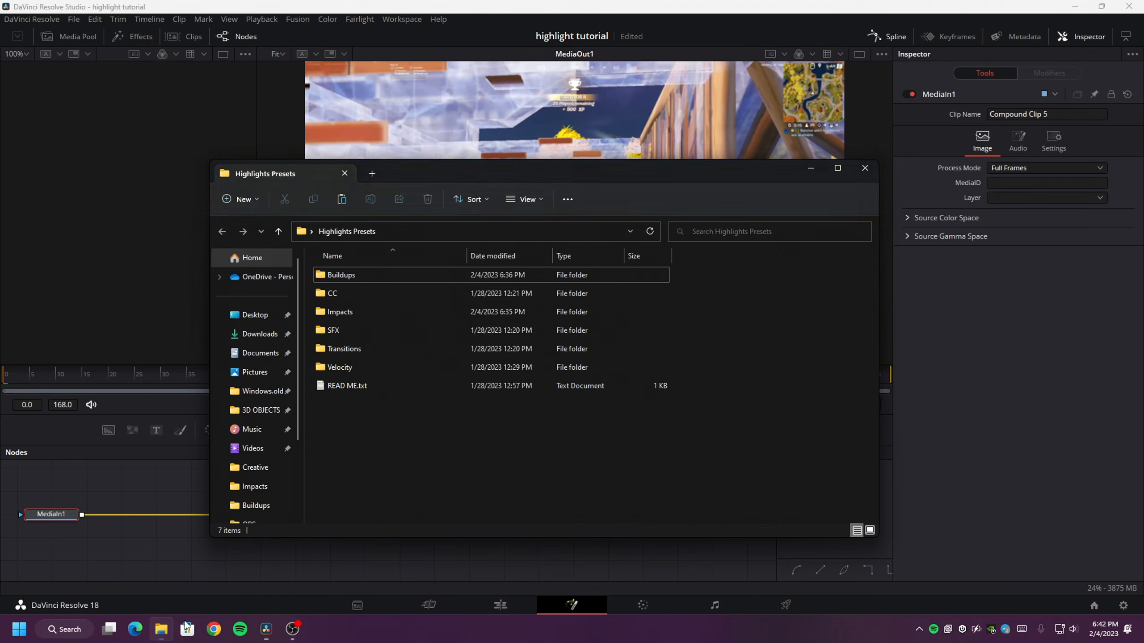
double_click(368, 351)
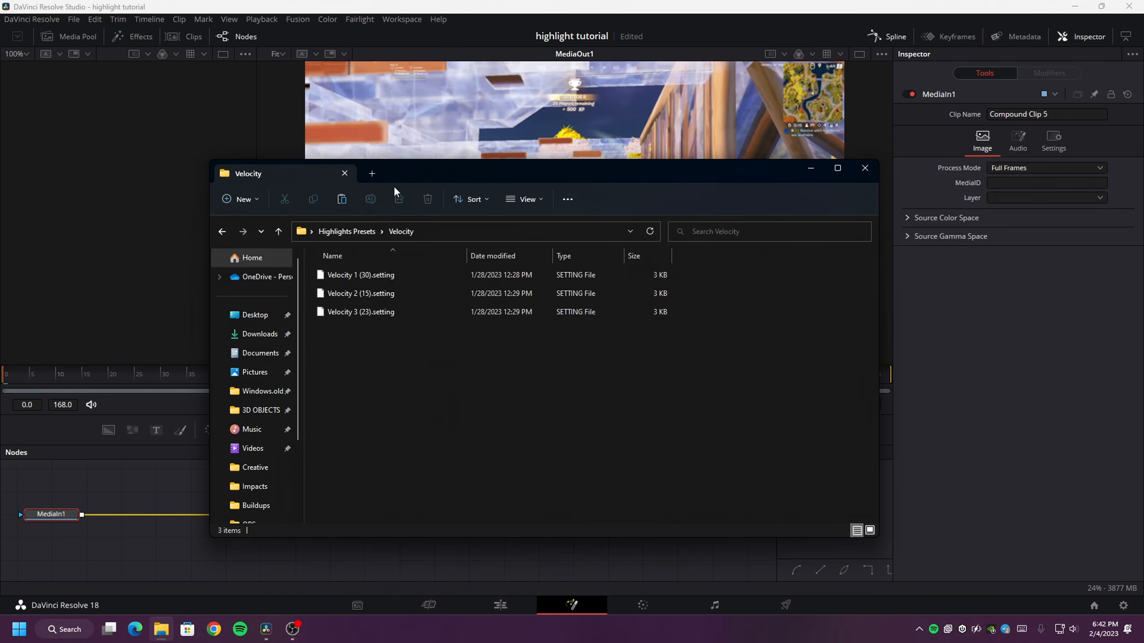
left_click_drag(393, 186, 743, 135)
left_click_drag(711, 223, 235, 518)
key("space")
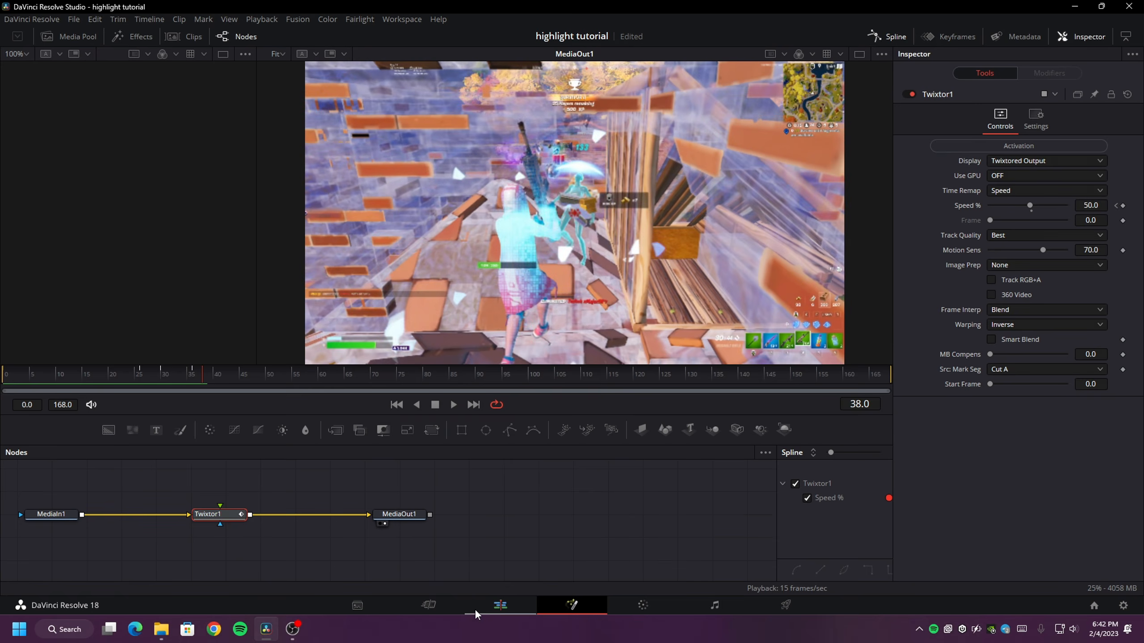
On the edit timeline, add an adjustment clip to Video 2 from 01:02:16:50, trimmed to end at the first beat marker.
left_click(500, 605)
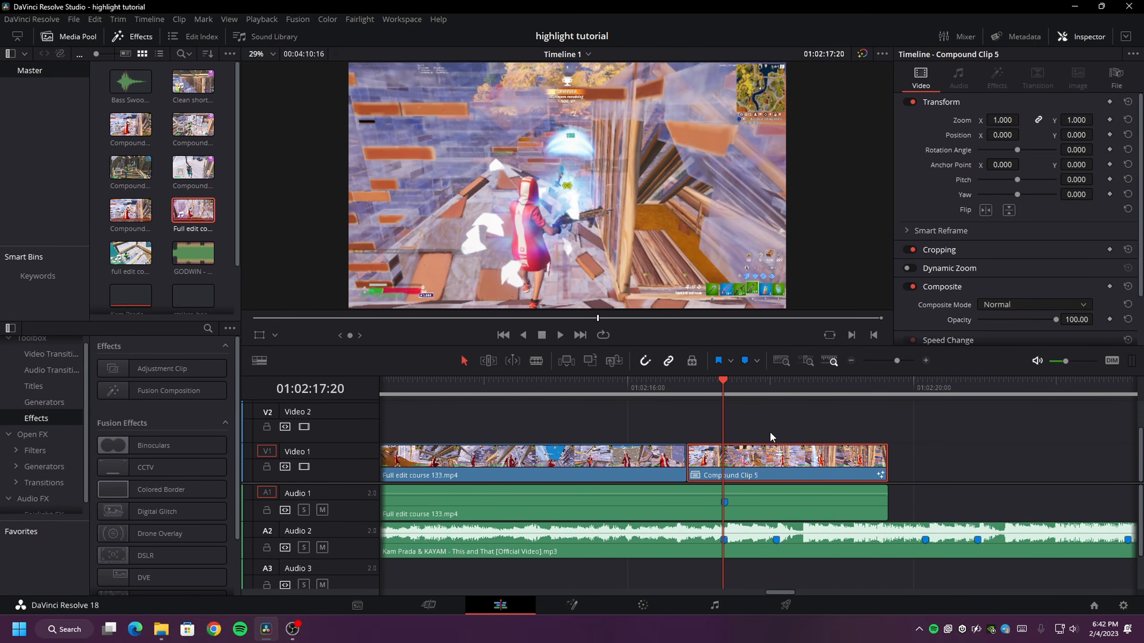
scroll(769, 435, "right", 2)
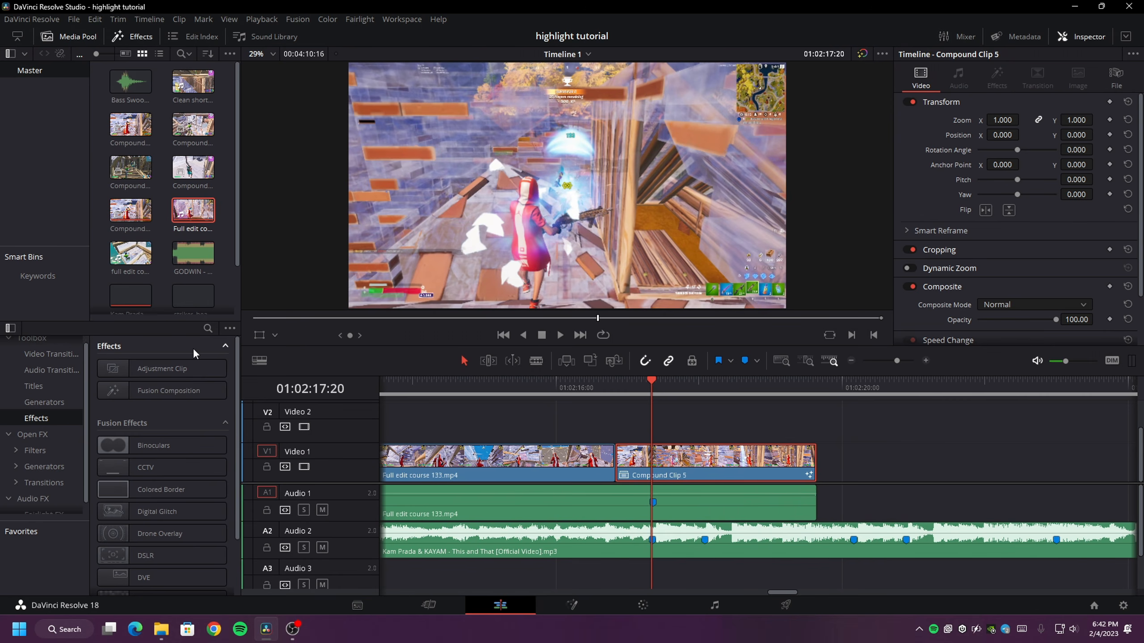
left_click(623, 382)
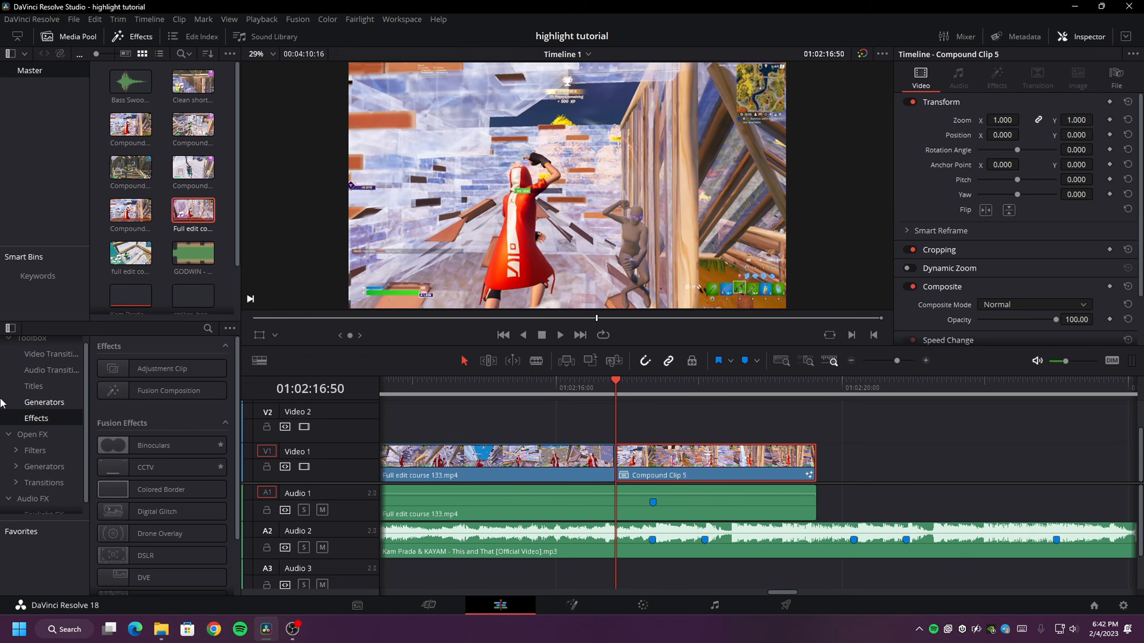
left_click_drag(148, 369, 541, 444)
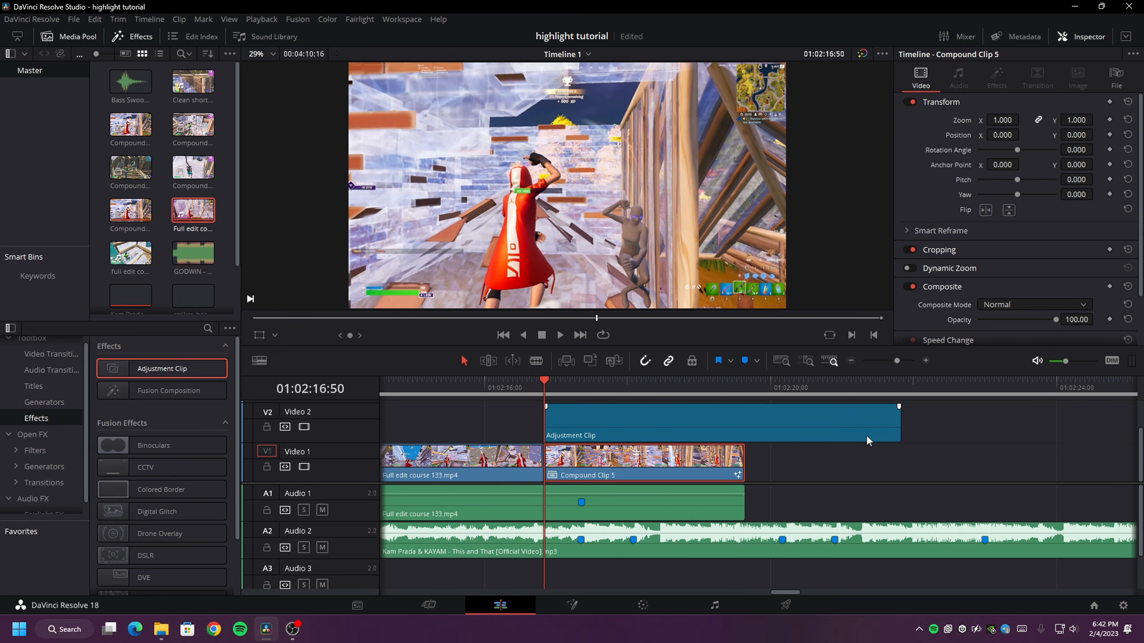
left_click_drag(901, 433, 579, 435)
Open the adjustment clip in Fusion, insert the first preset from the Buildups folder between MediaIn1 and MediaOut1, and return to the edit timeline.
right_click(564, 428)
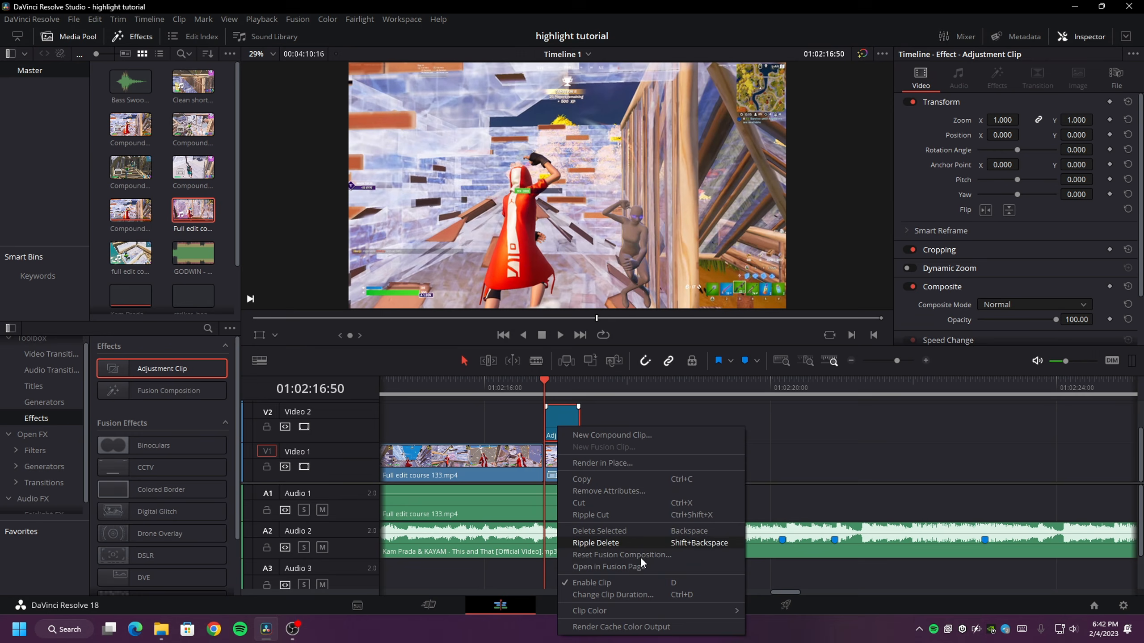
left_click(609, 566)
left_click(161, 629)
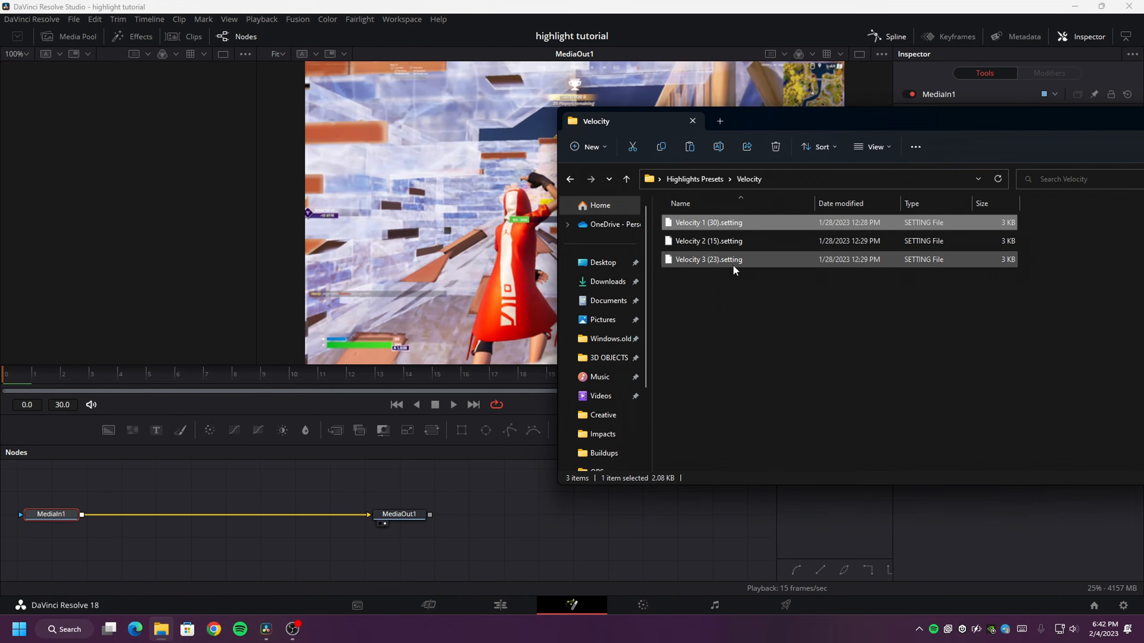
key("alt+Up")
double_click(700, 227)
left_click_drag(697, 223, 168, 509)
left_click_drag(82, 515, 167, 508)
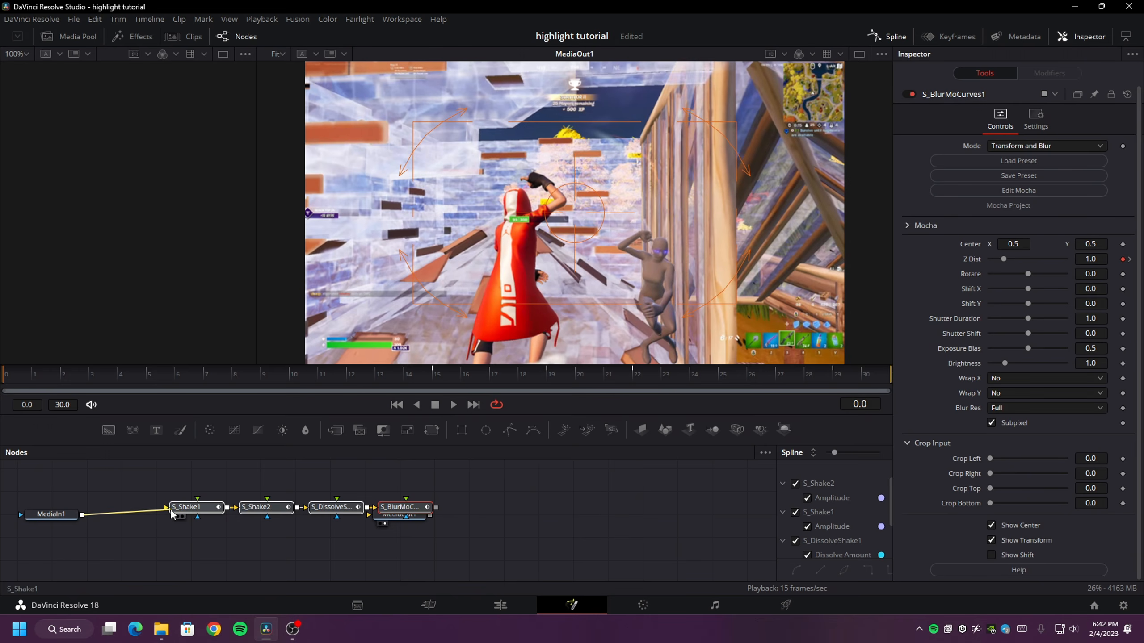
left_click_drag(418, 518, 558, 513)
left_click_drag(436, 507, 501, 509)
left_click(500, 605)
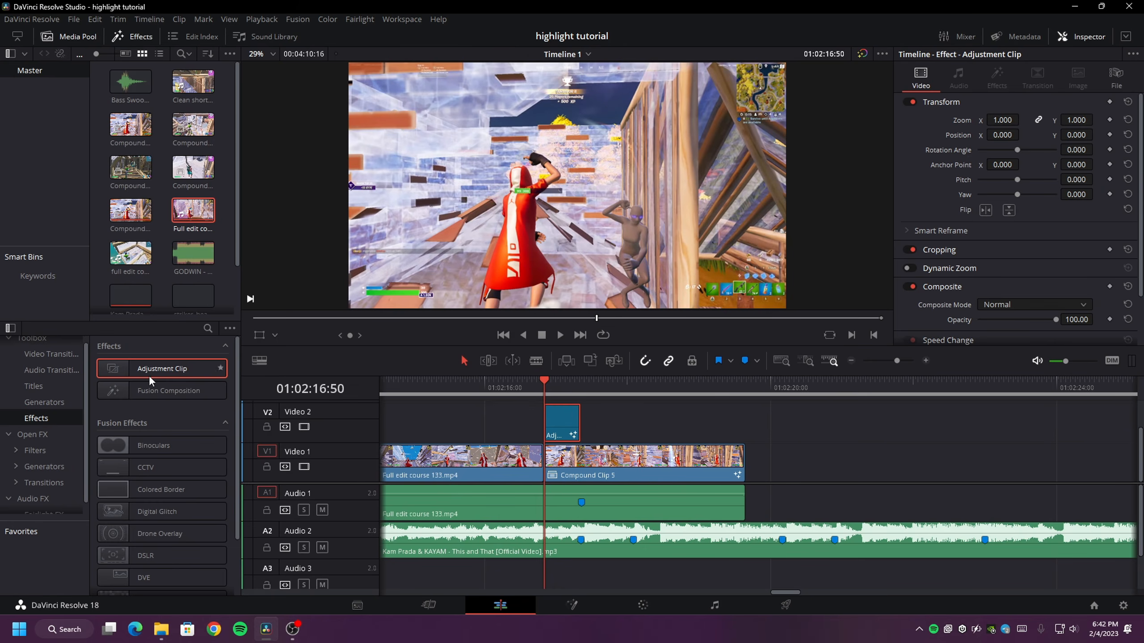
Add a second adjustment clip to Video 2 directly after the first, trimmed to end at the second beat marker.
left_click_drag(159, 369, 587, 424)
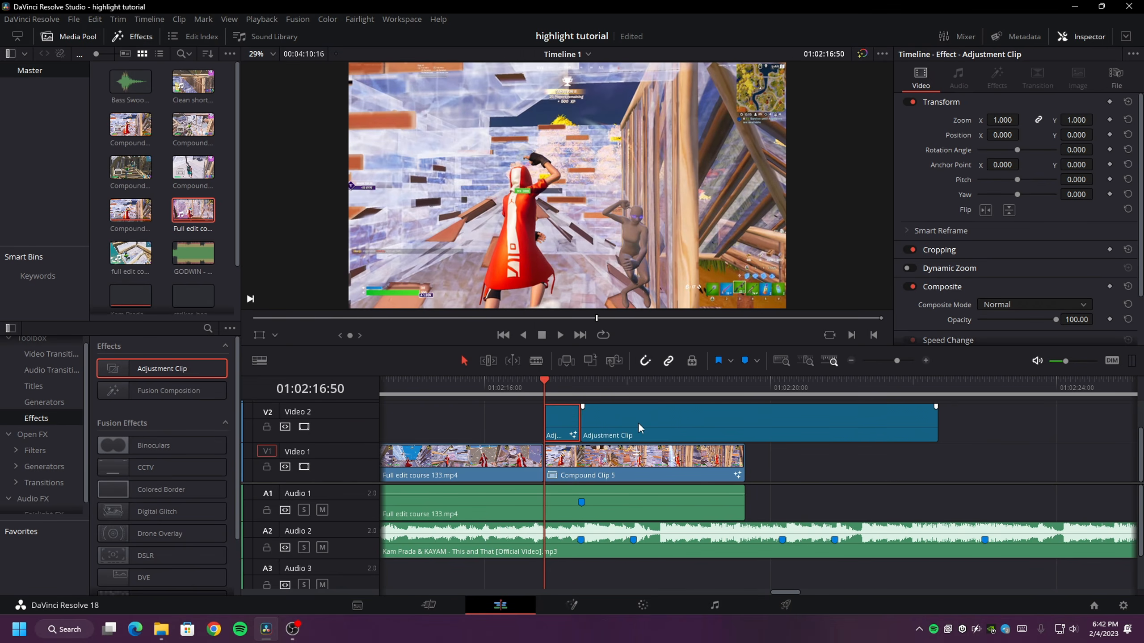
left_click(579, 385)
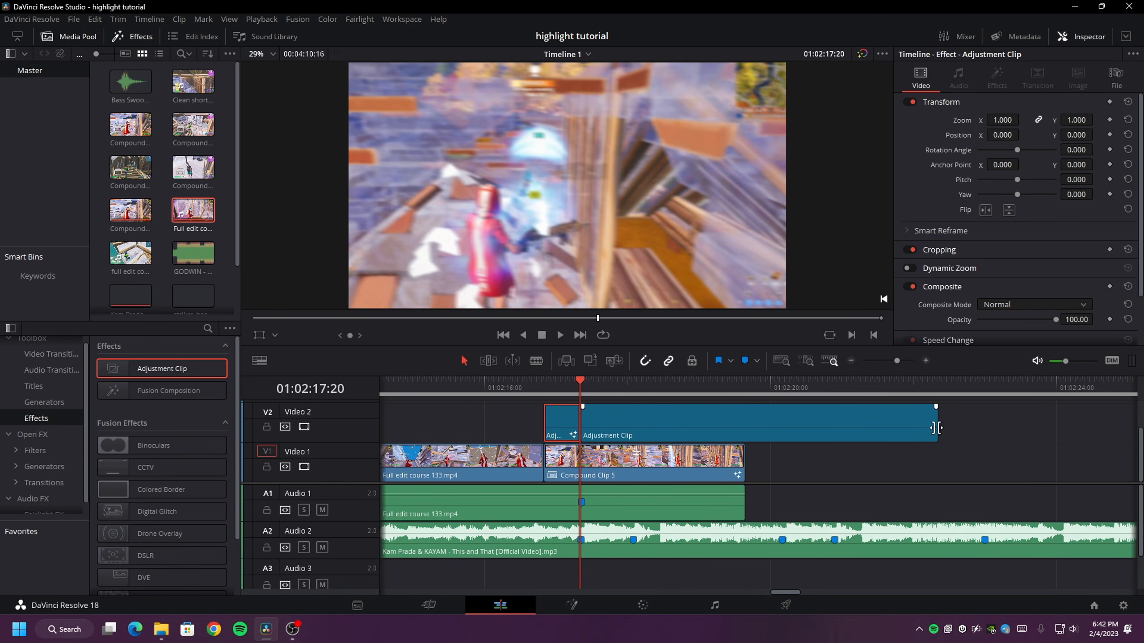
left_click_drag(936, 424, 632, 423)
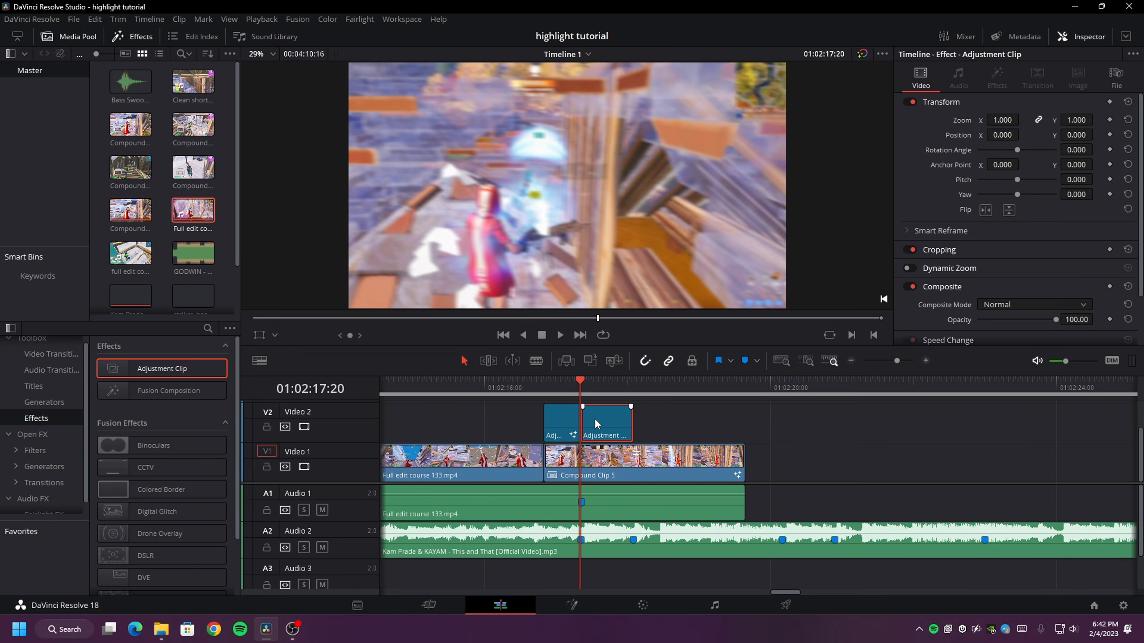
Open the second adjustment clip in Fusion, wire Impact 1.setting from the Impacts folder between MediaIn1 and MediaOut1, and return to the edit timeline.
right_click(620, 420)
left_click(604, 431)
right_click(603, 434)
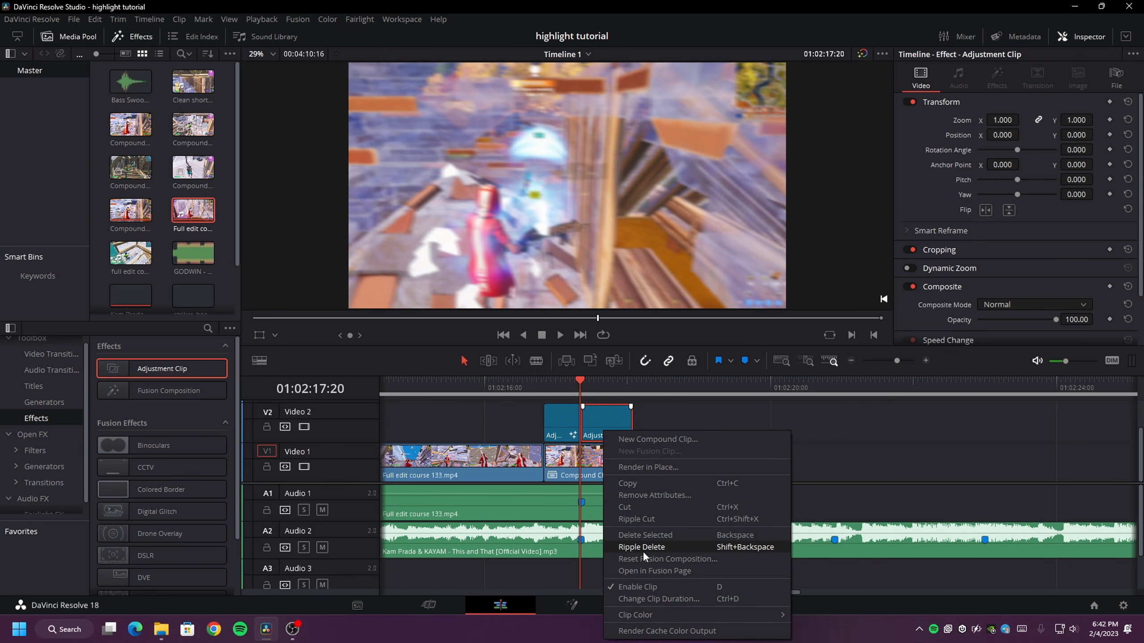
left_click(643, 570)
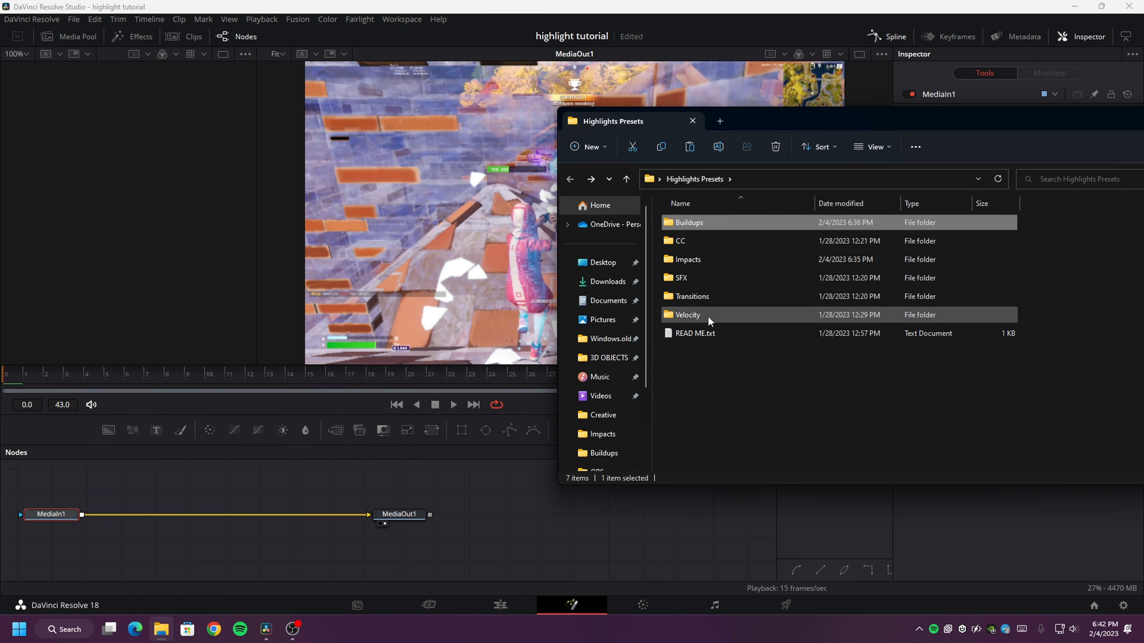
double_click(700, 260)
left_click_drag(699, 236, 245, 486)
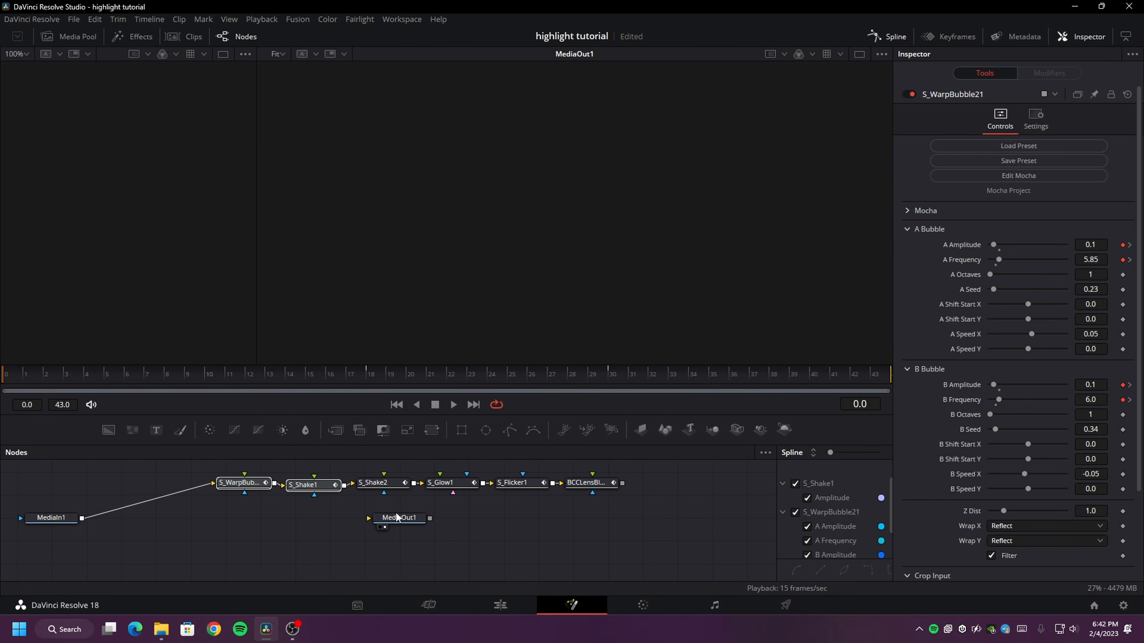
left_click_drag(398, 516, 731, 504)
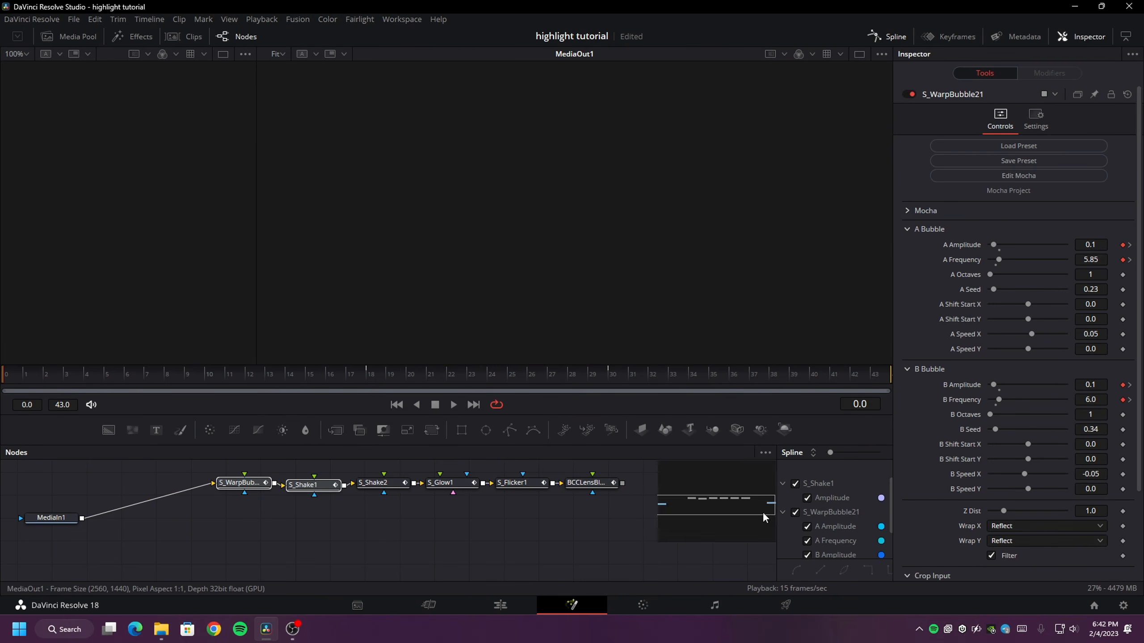
left_click_drag(623, 482, 703, 506)
left_click(500, 605)
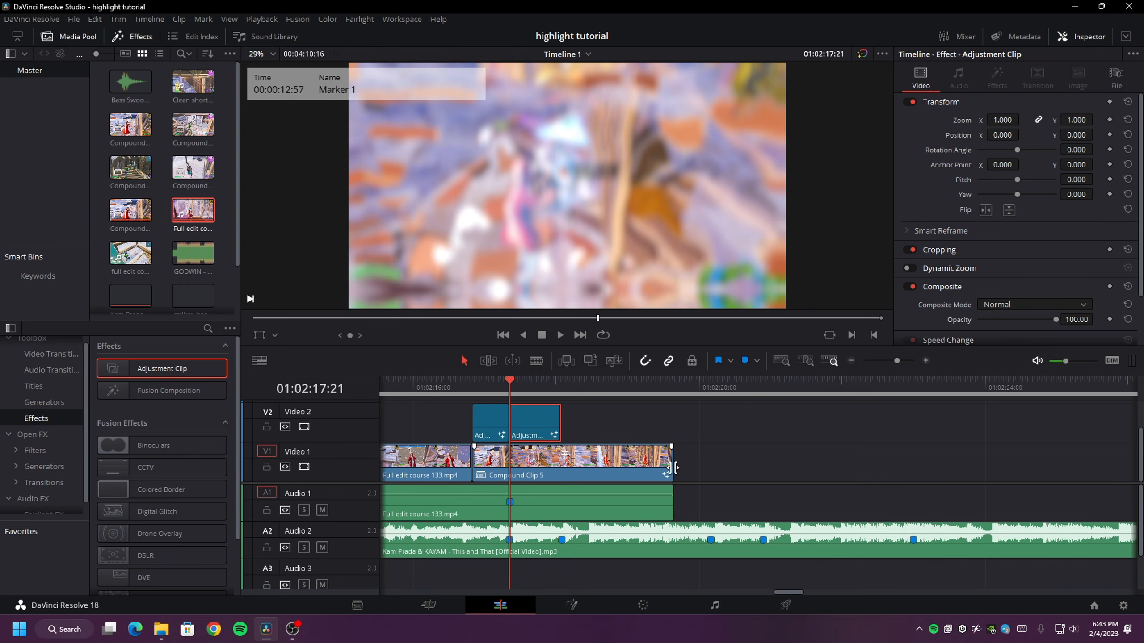
Trim Compound Clip 5 to the second beat marker, and end its Audio 1 gameplay sound at the first marker with a fade-out from the cut.
left_click_drag(672, 468, 561, 466)
left_click_drag(671, 502, 561, 503)
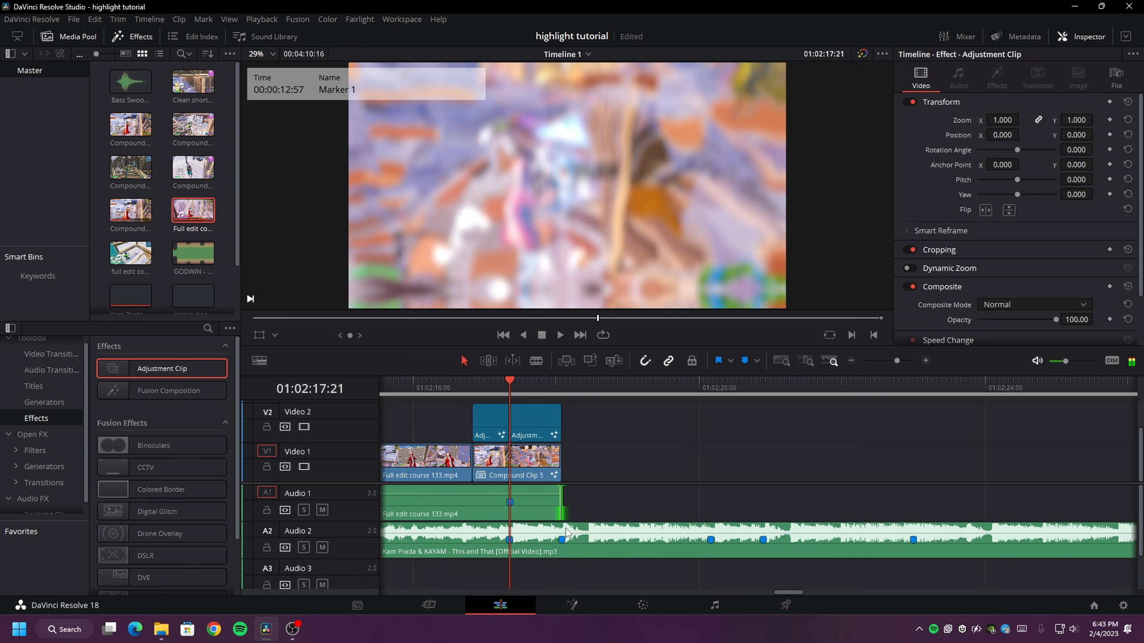
left_click(556, 503)
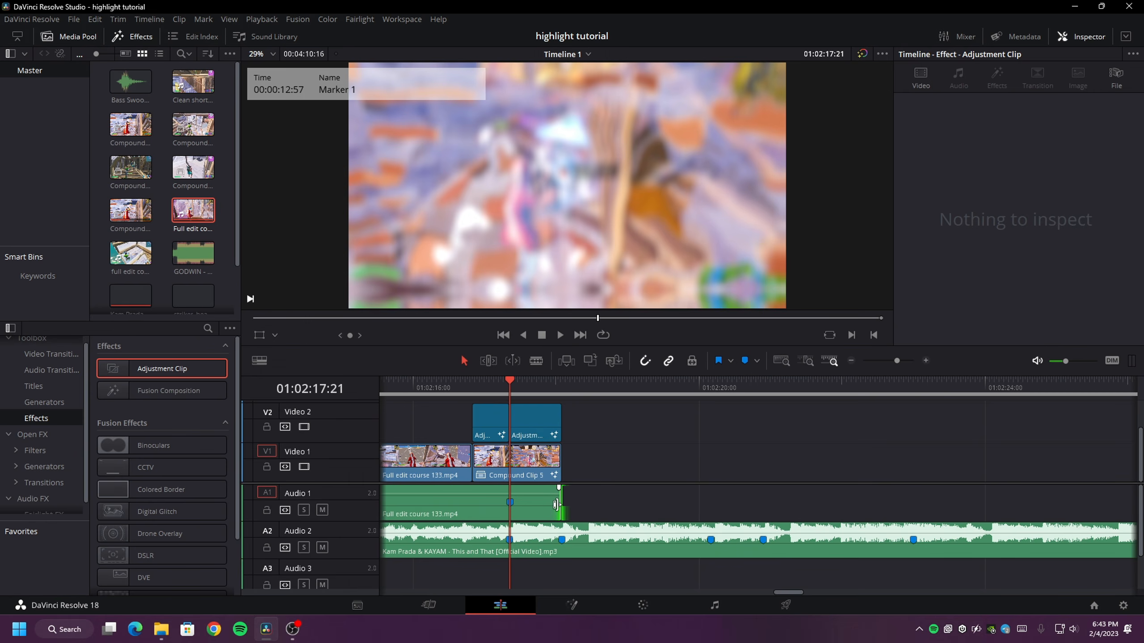
left_click_drag(556, 504, 470, 488)
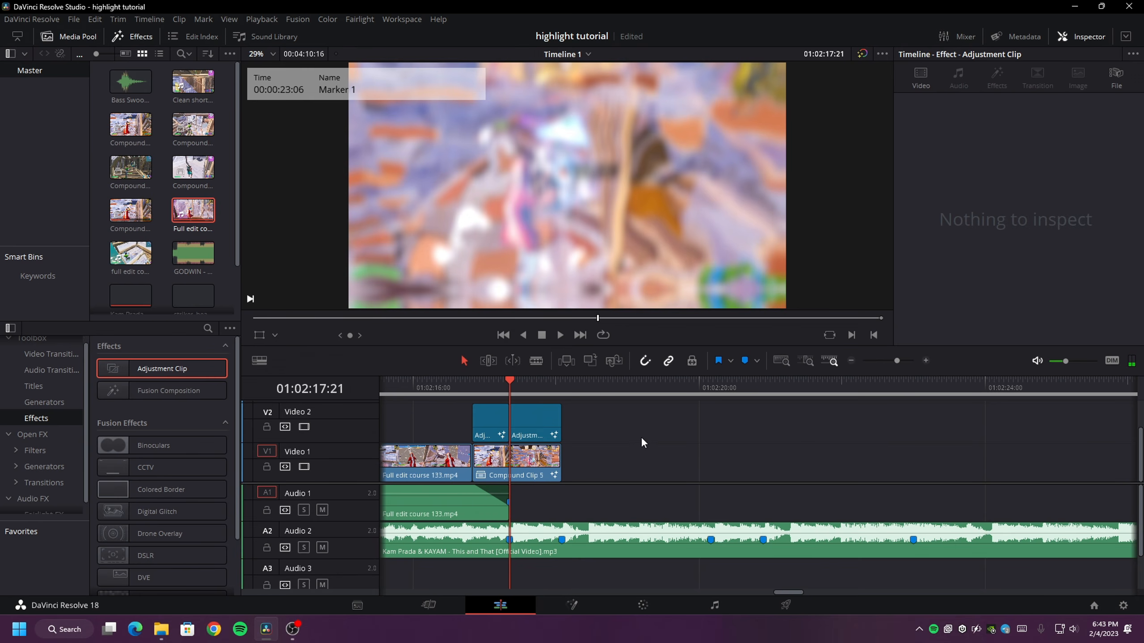
Place striker_headshot.mp3 and Bass Swoosh.mp3 from the SFX folder of Highlights Presets on Audio 3.
left_click(162, 629)
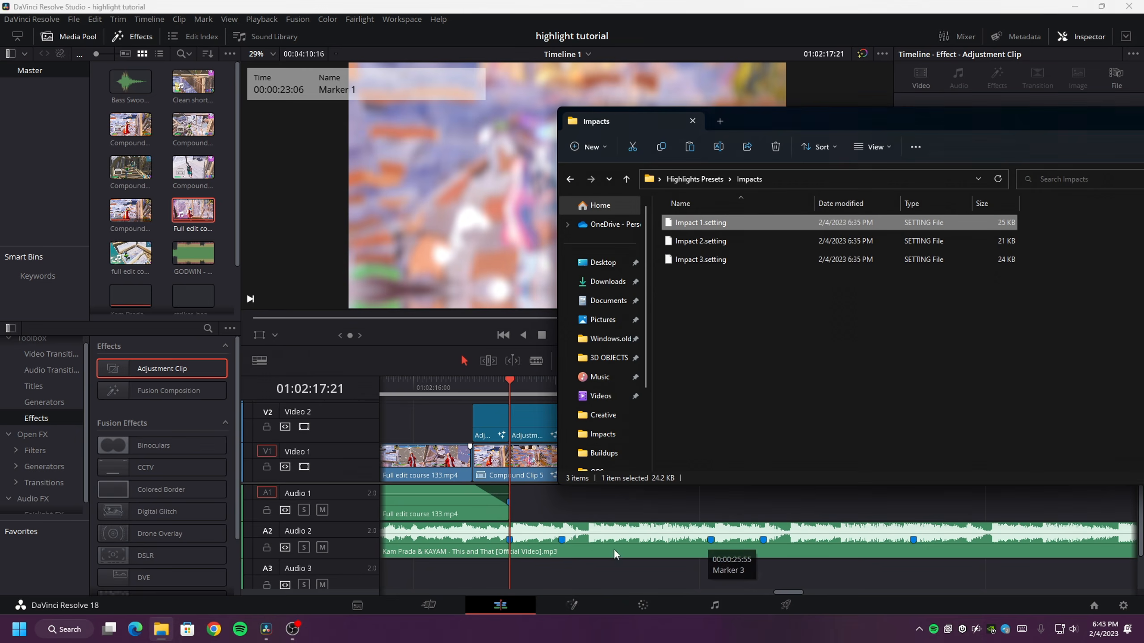
key("alt+Up")
double_click(713, 278)
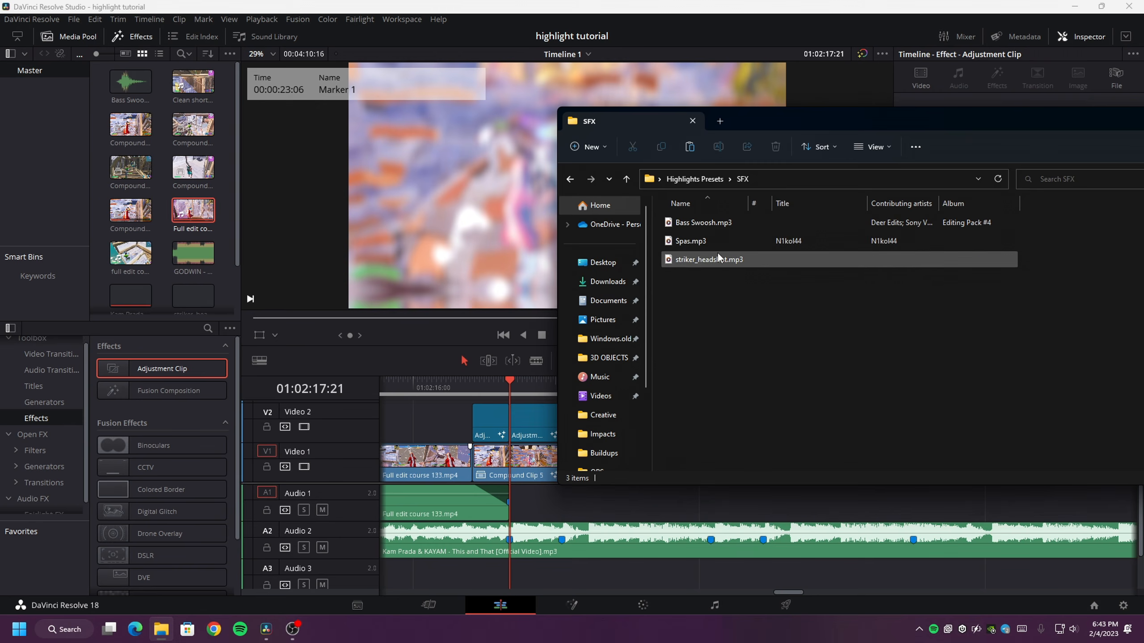
left_click_drag(716, 258, 487, 577)
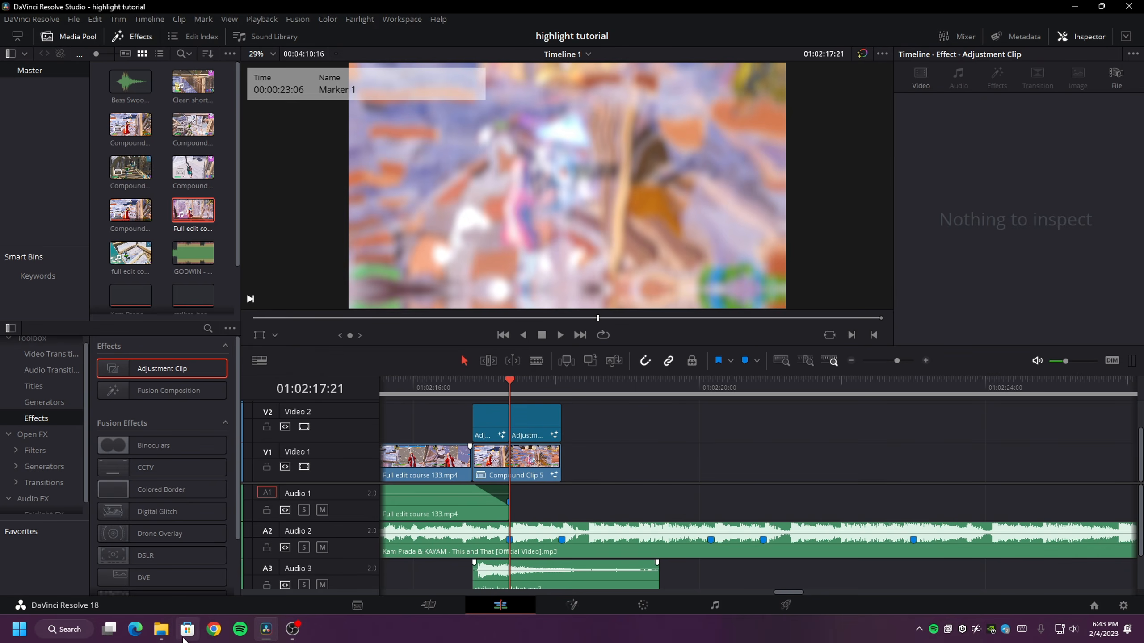
left_click(161, 630)
left_click_drag(702, 222, 701, 592)
left_click(562, 578)
left_click_drag(755, 581, 808, 580)
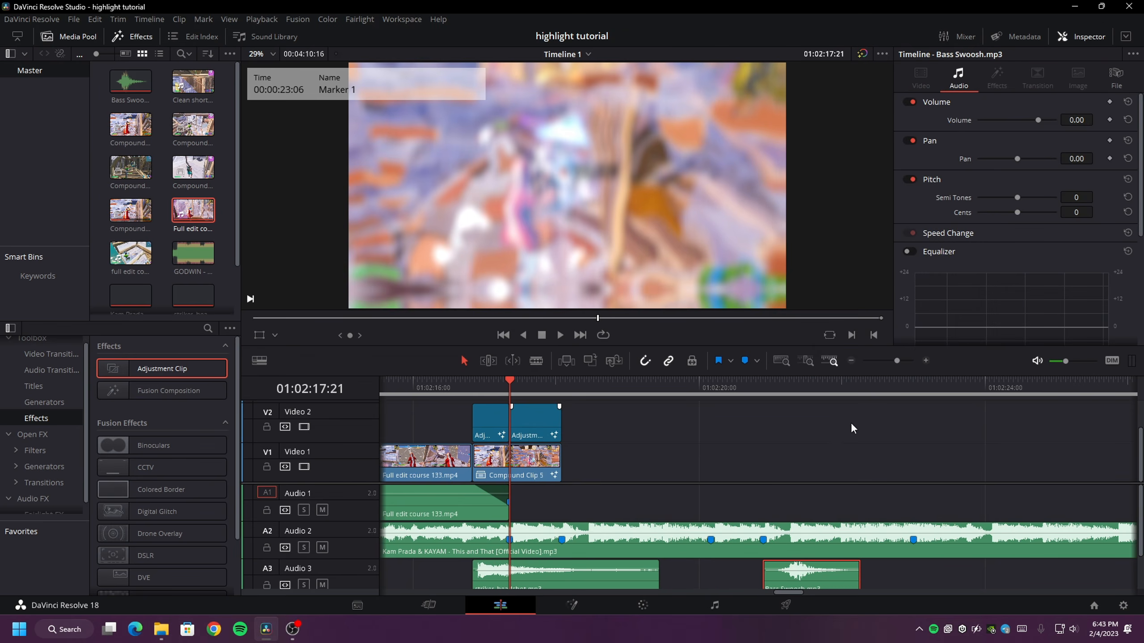
Shift striker_headshot.mp3 on Audio 3 so its hit lines up with the first beat marker.
left_click(924, 361)
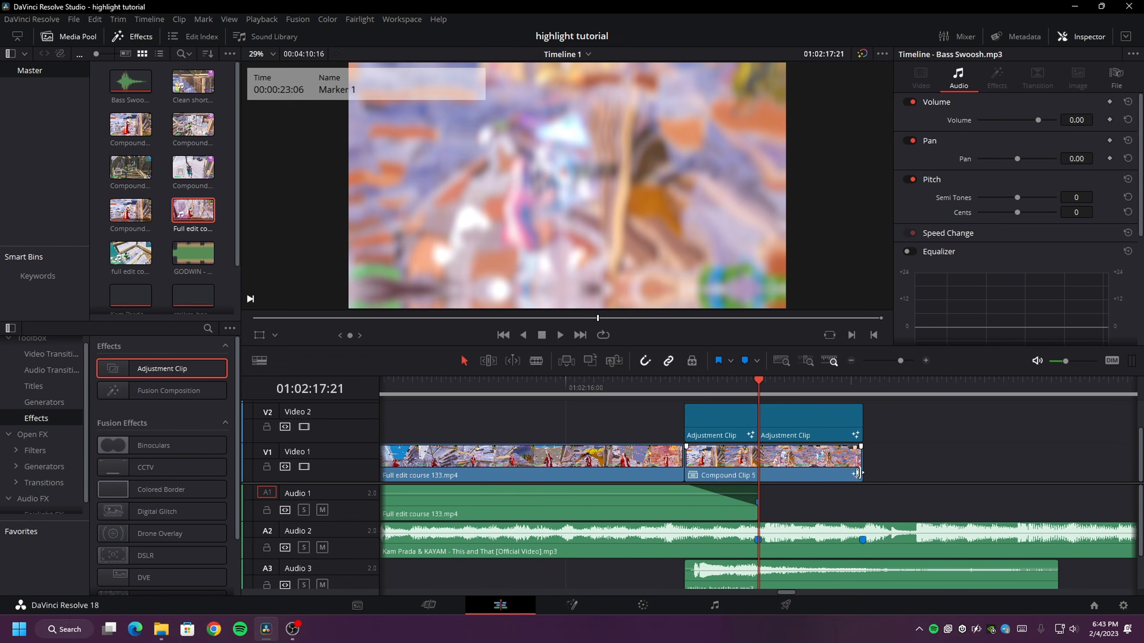
scroll(880, 482, "down", 1)
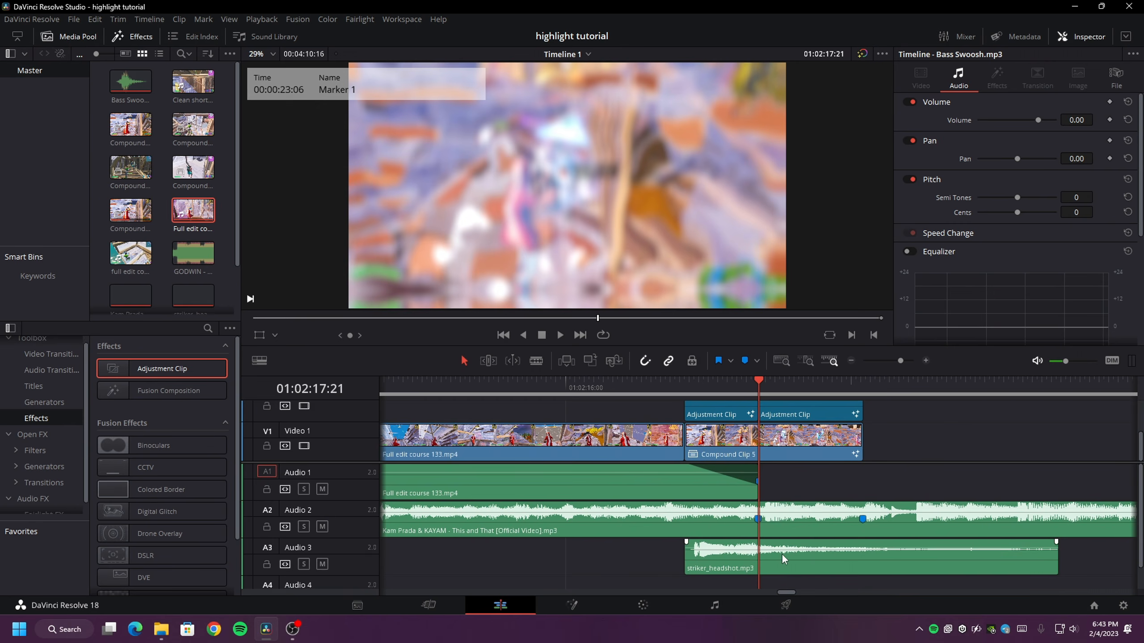
left_click_drag(782, 559, 847, 556)
Disable Video 1 and Video 2, play the audio around the first beat marker, and nudge striker_headshot.mp3 one frame later.
left_click(303, 445)
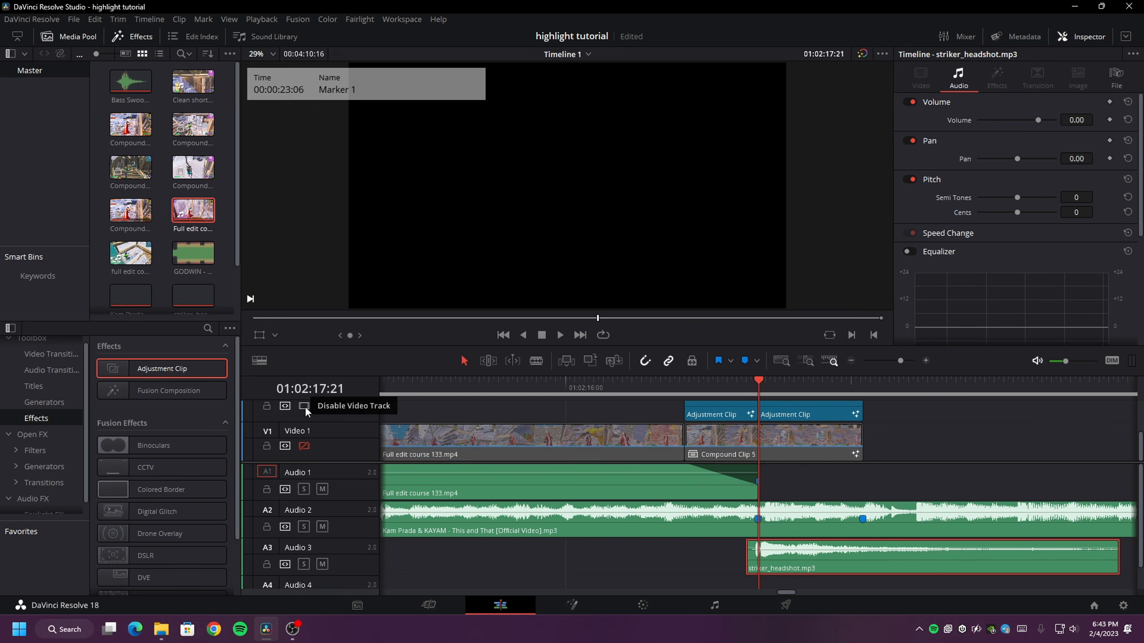
left_click(305, 407)
left_click(623, 390)
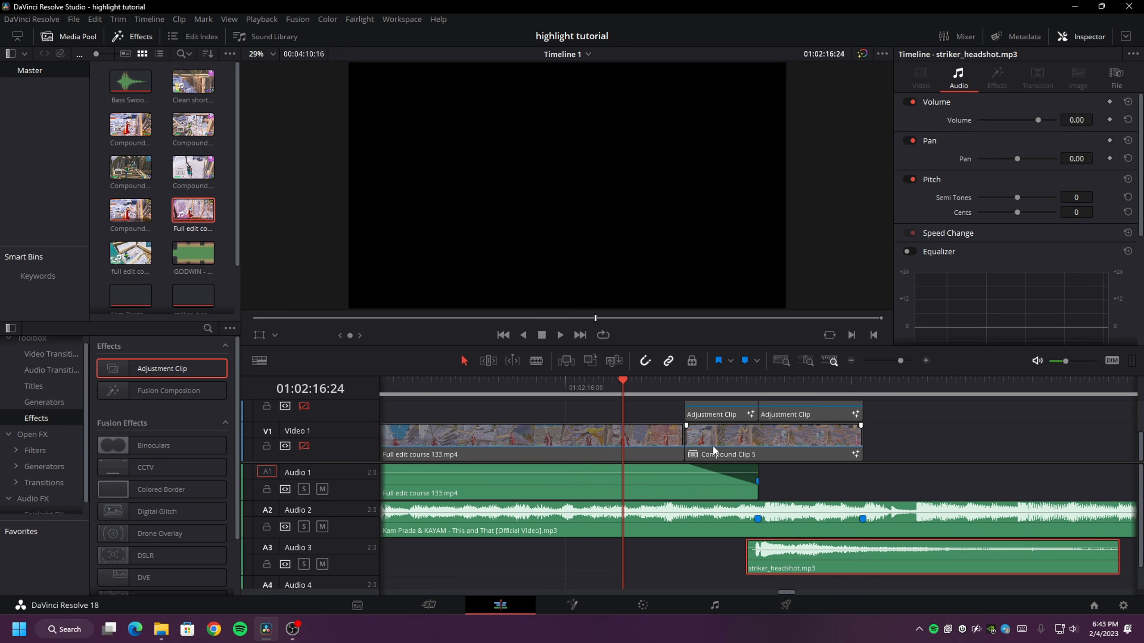
key("space")
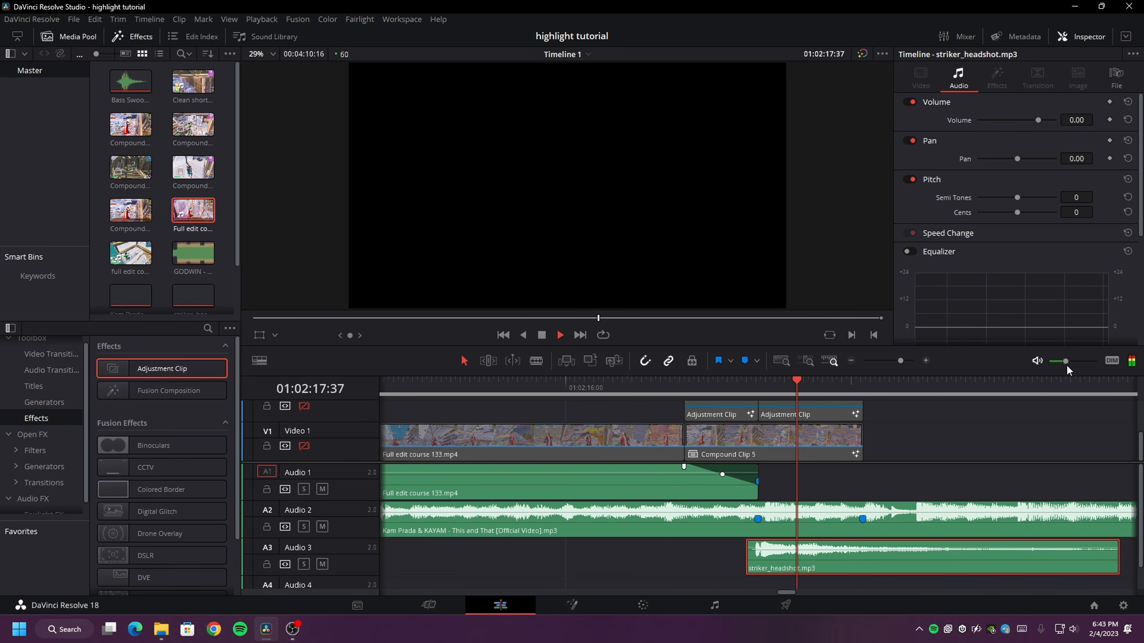
left_click(689, 387)
key("period")
left_click(665, 389)
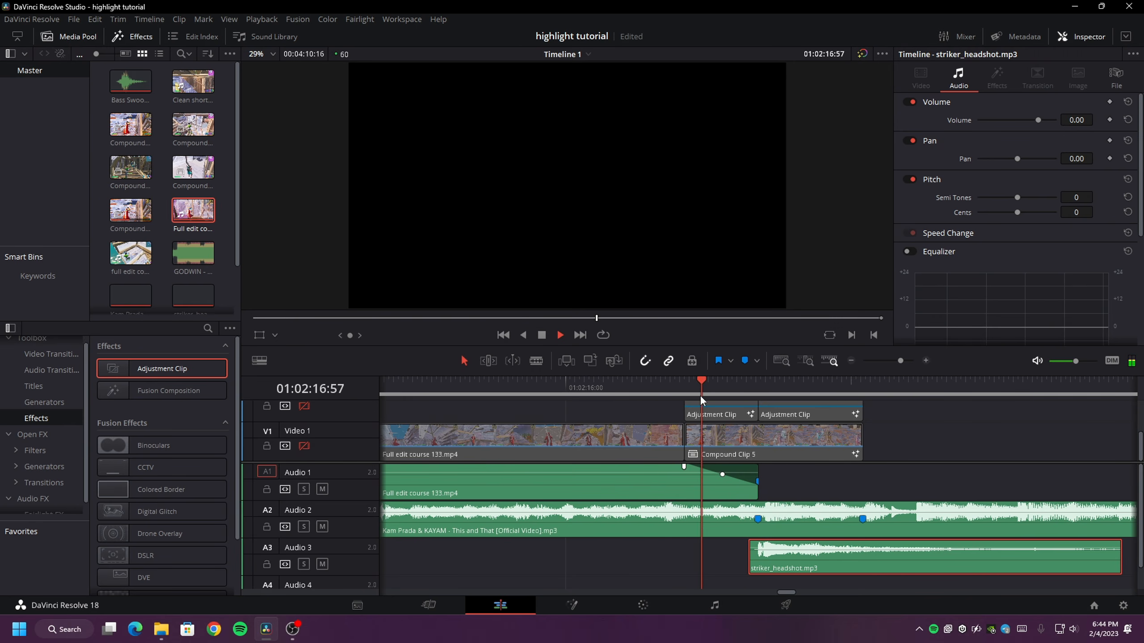
left_click(756, 390)
key("space")
Move Bass Swoosh.mp3 onto Audio 4 beneath striker_headshot.mp3, aligning its peak with the first beat marker.
key("ctrl+minus")
key("ctrl+minus")
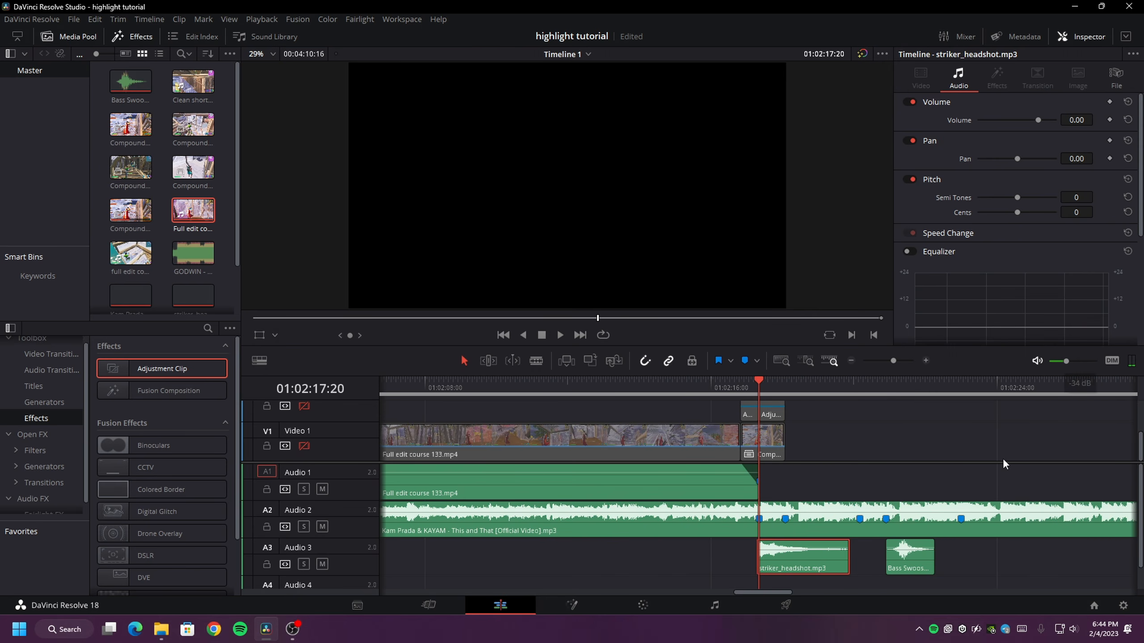
left_click_drag(900, 564, 760, 574)
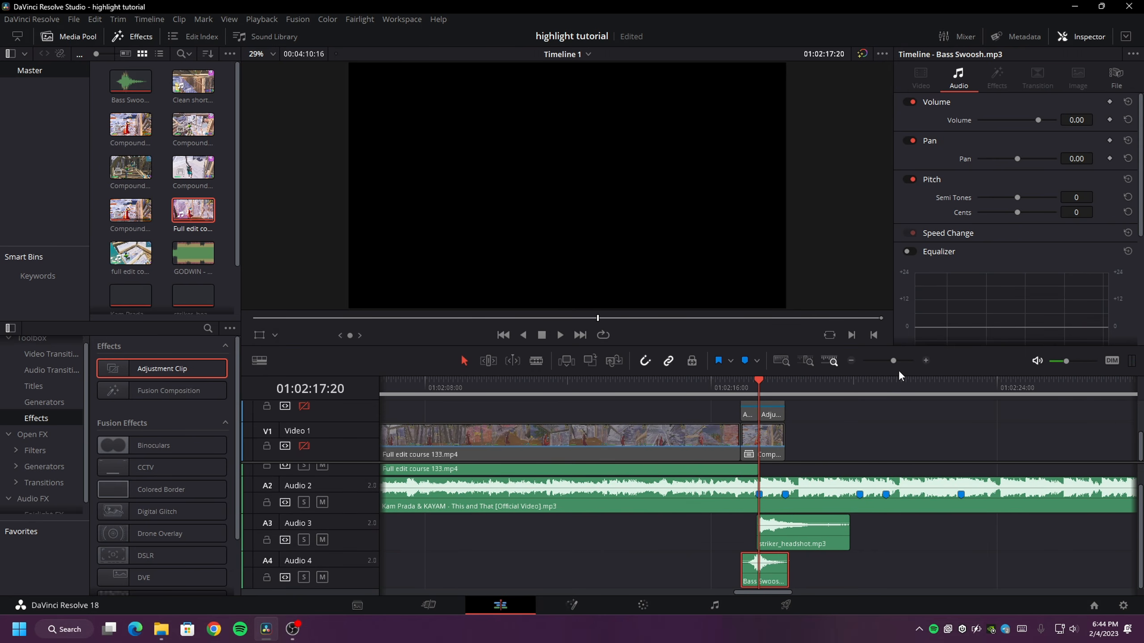
left_click(926, 361)
left_click_drag(856, 464, 854, 429)
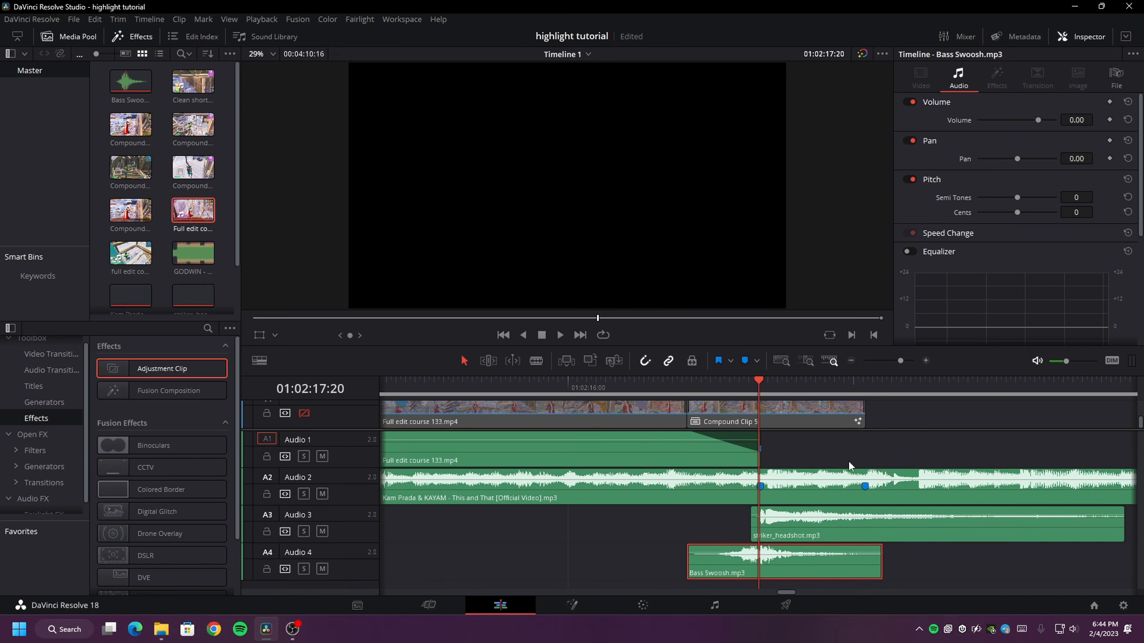
left_click(925, 361)
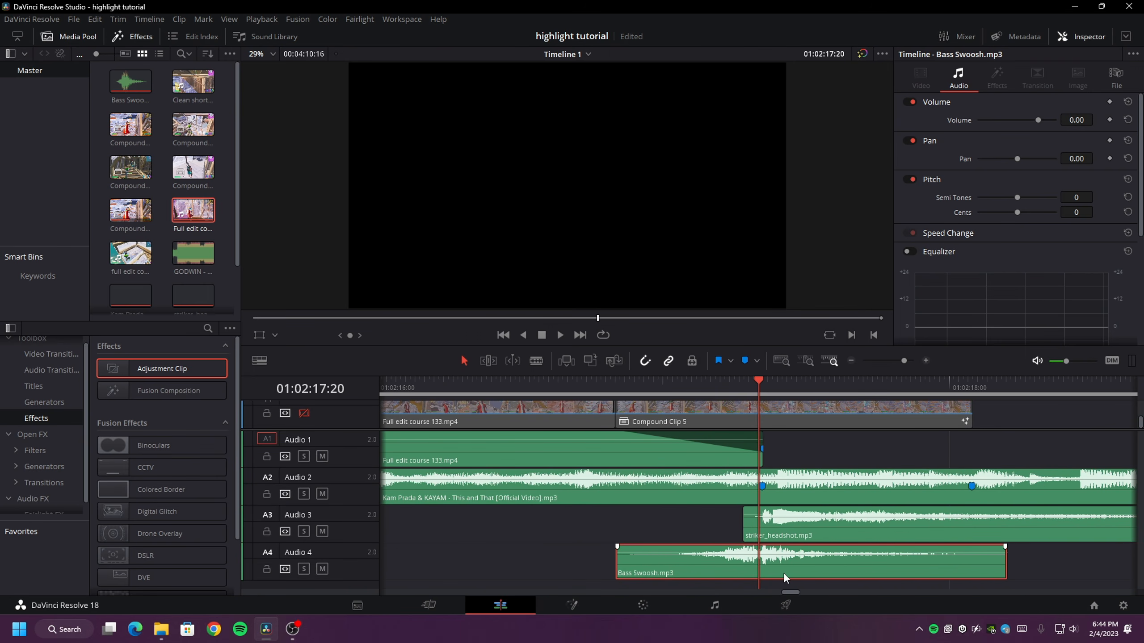
Set the volume of striker_headshot.mp3 to -4.
left_click(791, 525)
left_click(1076, 118)
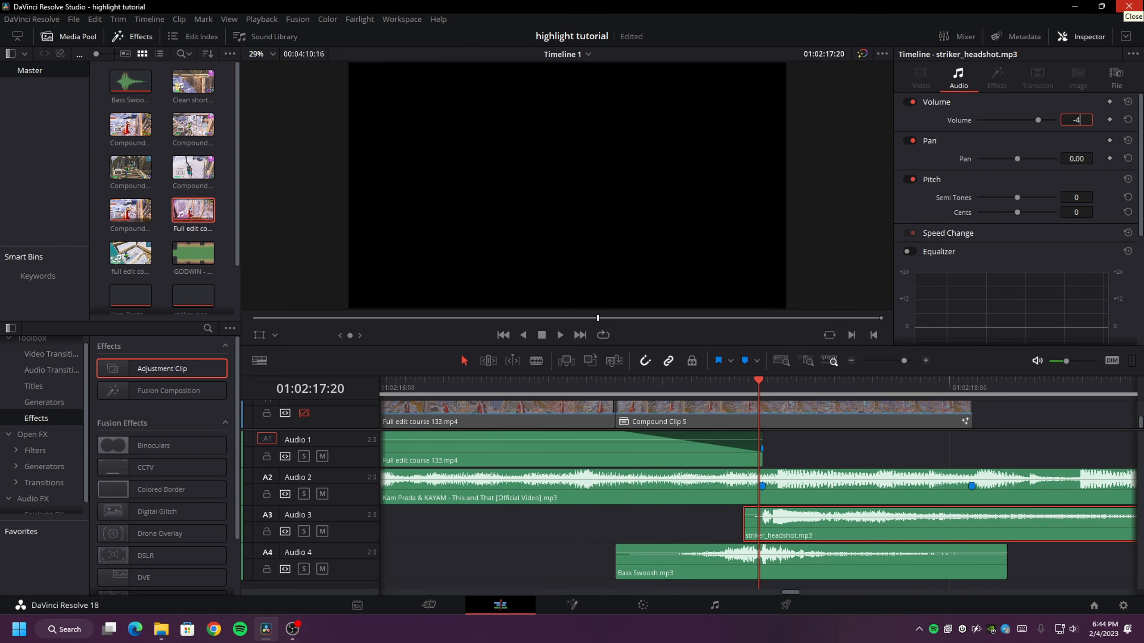
key("Return")
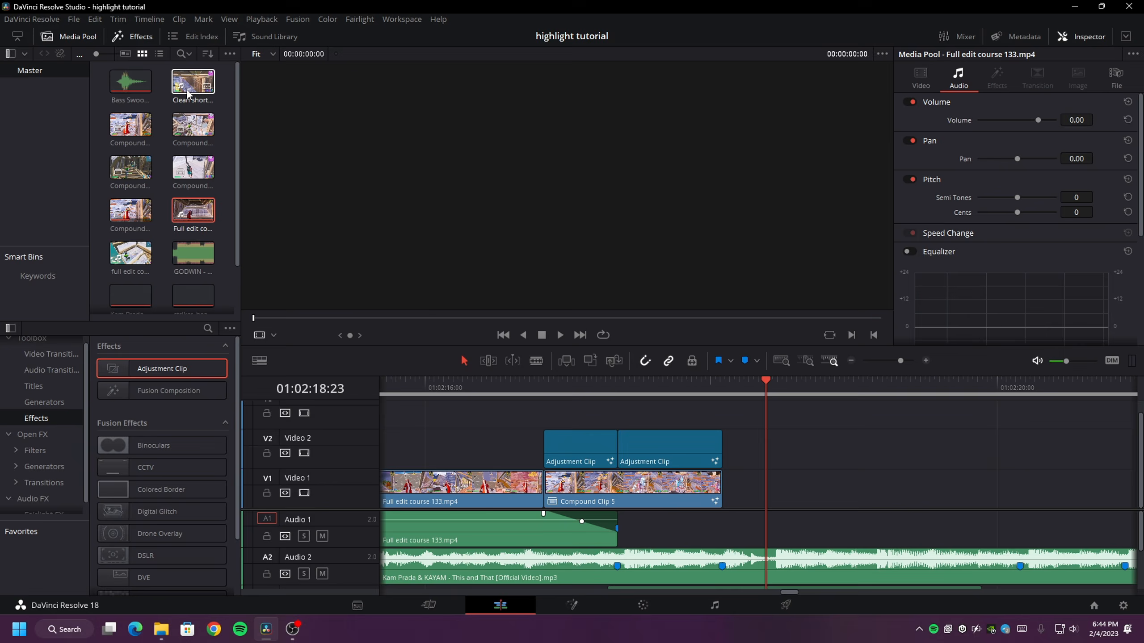
Add Clean short course 180.mp4 to Video 1 and Audio 1 starting at 01:02:18:23.
left_click_drag(207, 84, 814, 453)
left_click(853, 361)
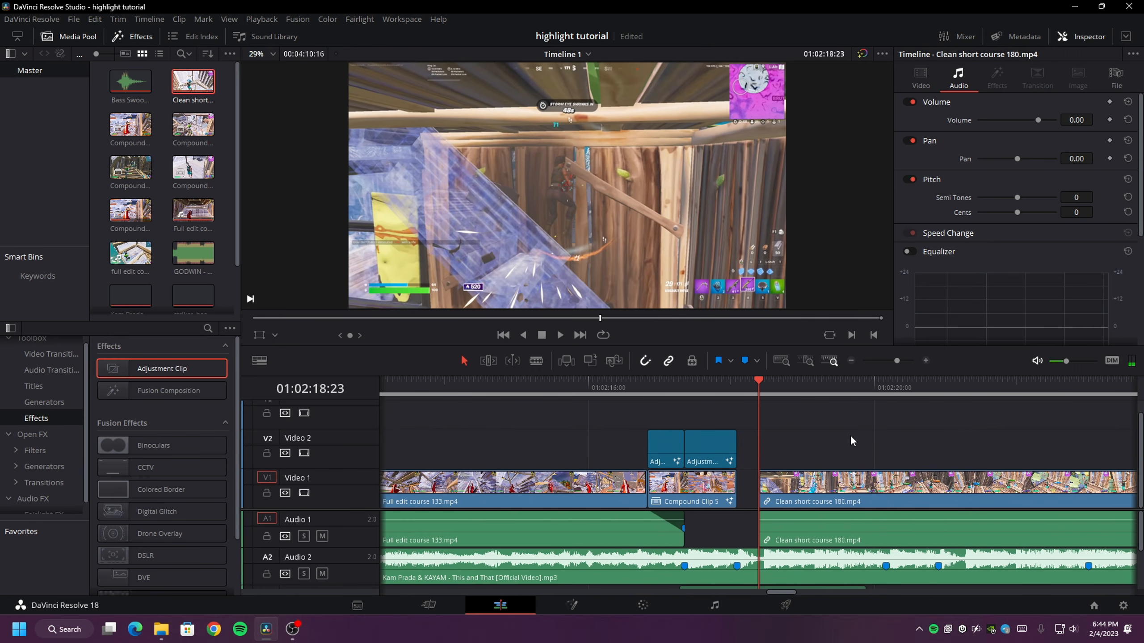
scroll(857, 433, "right", 5)
scroll(861, 447, "right", 5)
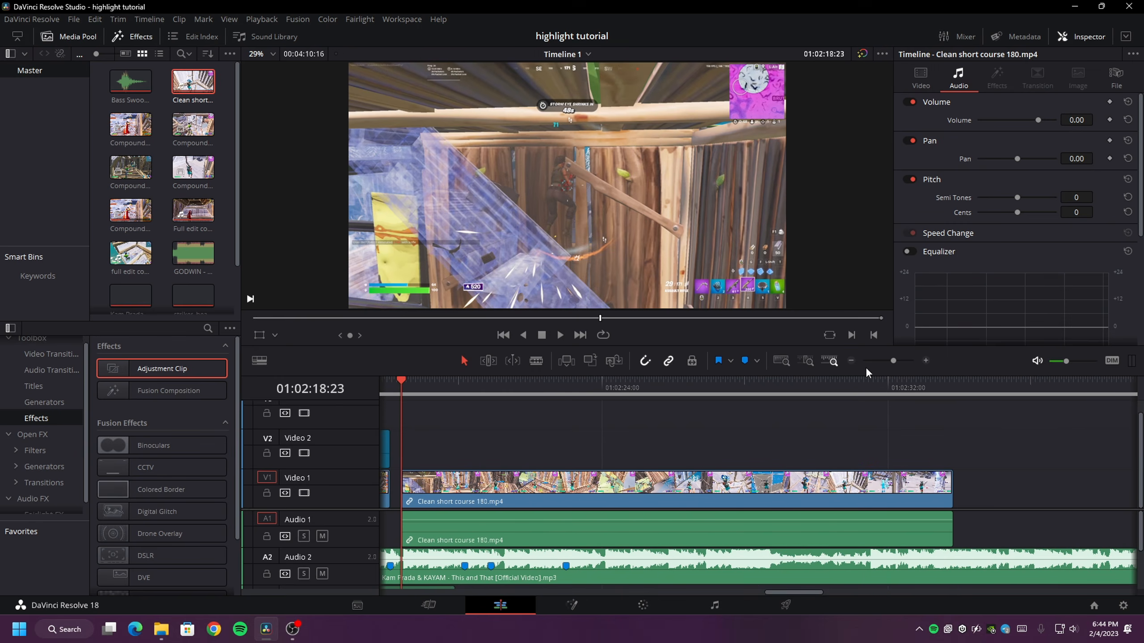
Select Clean short course 180.mp4 and play its last section up to the shot at 01:02:32:17.
left_click(820, 391)
key("space")
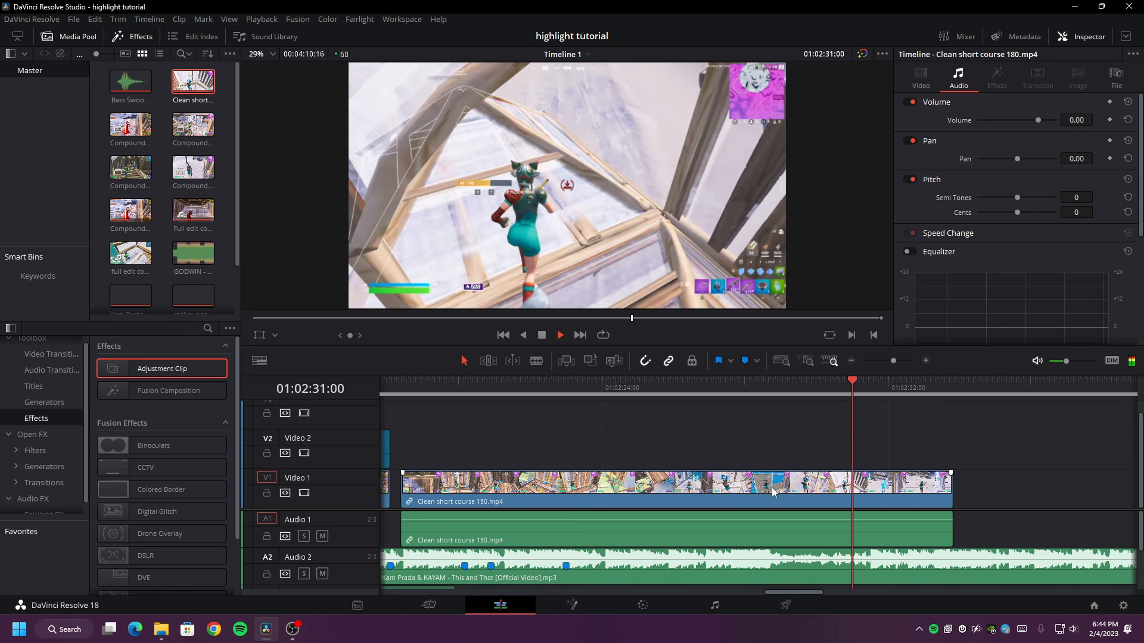
left_click(772, 488)
key("space")
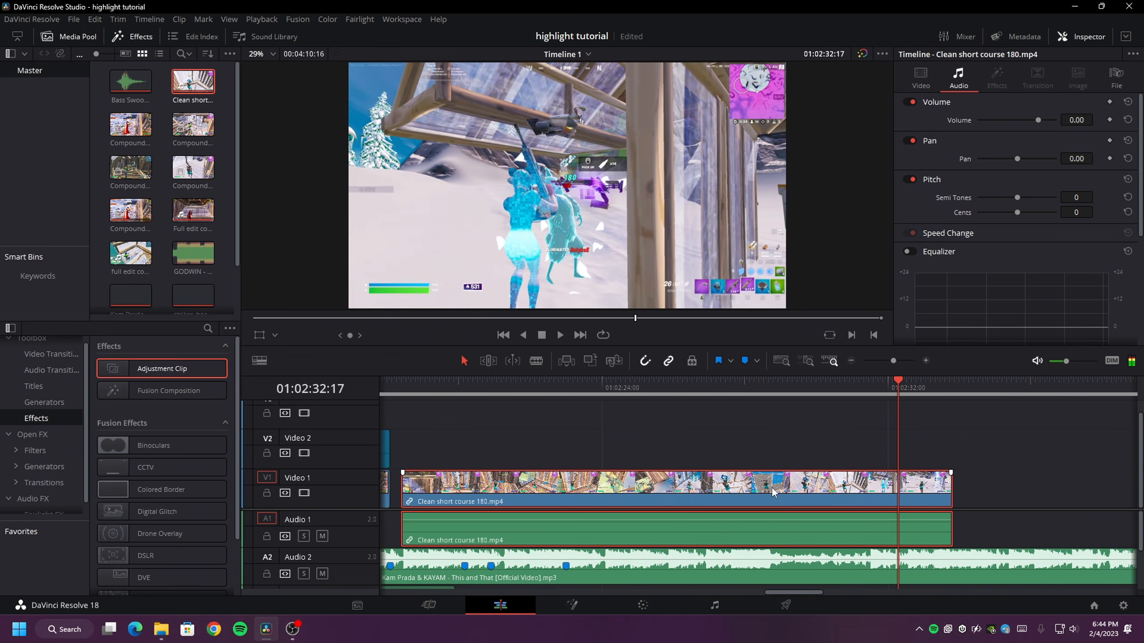
Mark the elimination shot in Clean short course 180.mp4 at 01:02:32:06.
key("Left")
key("Left")
key("Left")
key("Left")
key("Left")
key("Left")
key("Left")
key("Left")
key("Left")
key("Left")
key("Left")
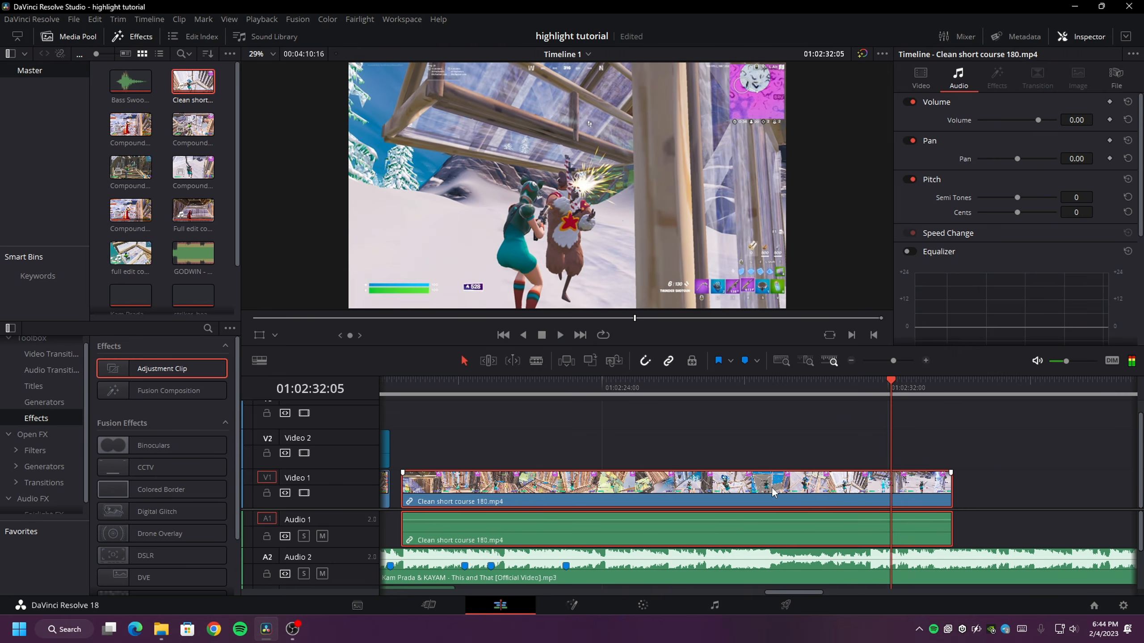
Trim and move Clean short course 180.mp4 so it starts at 01:02:18:05 and its marker aligns with the third music marker.
left_click_drag(950, 488, 500, 536)
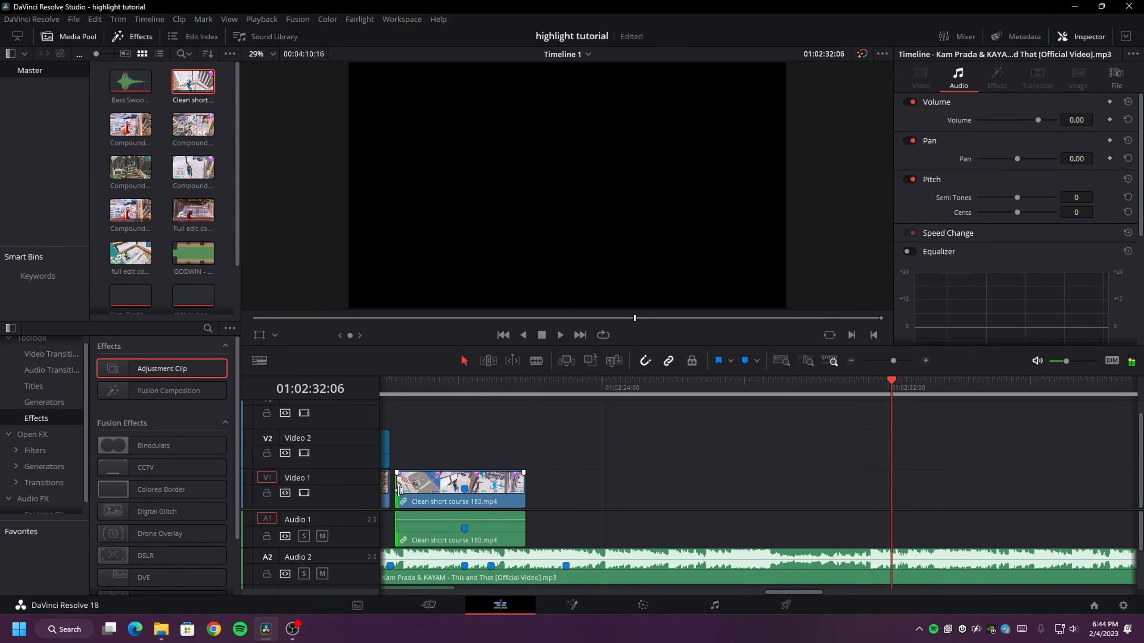
key("Up")
key("ctrl+equal")
scroll(886, 449, "right", 2)
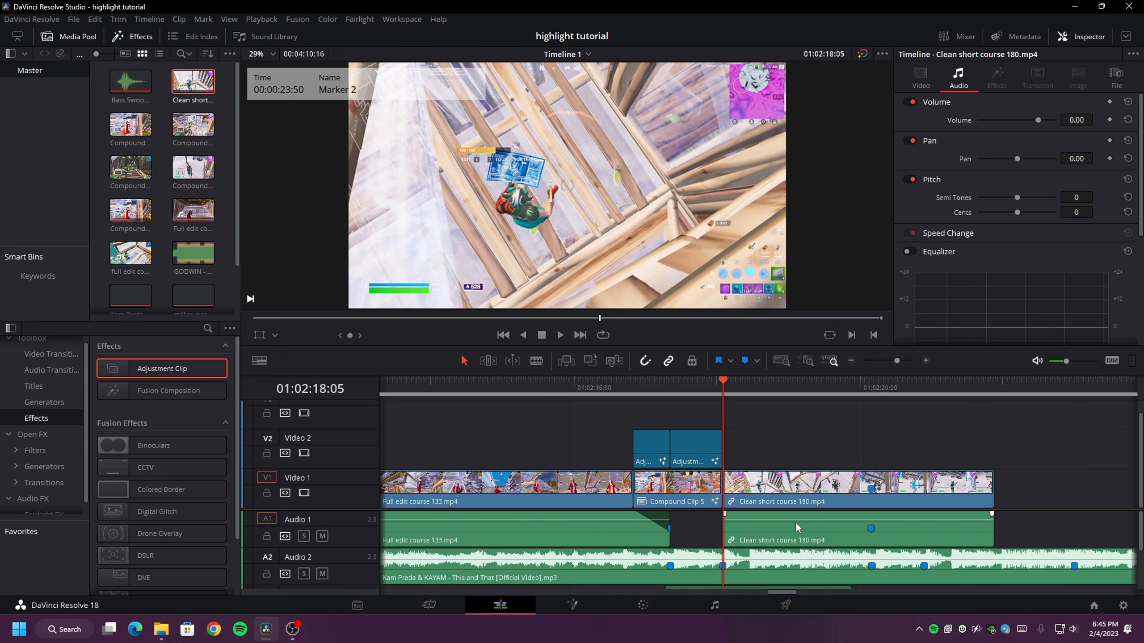
Unlink the video and audio of Clean short course 180.mp4.
right_click(795, 522)
left_click(823, 508)
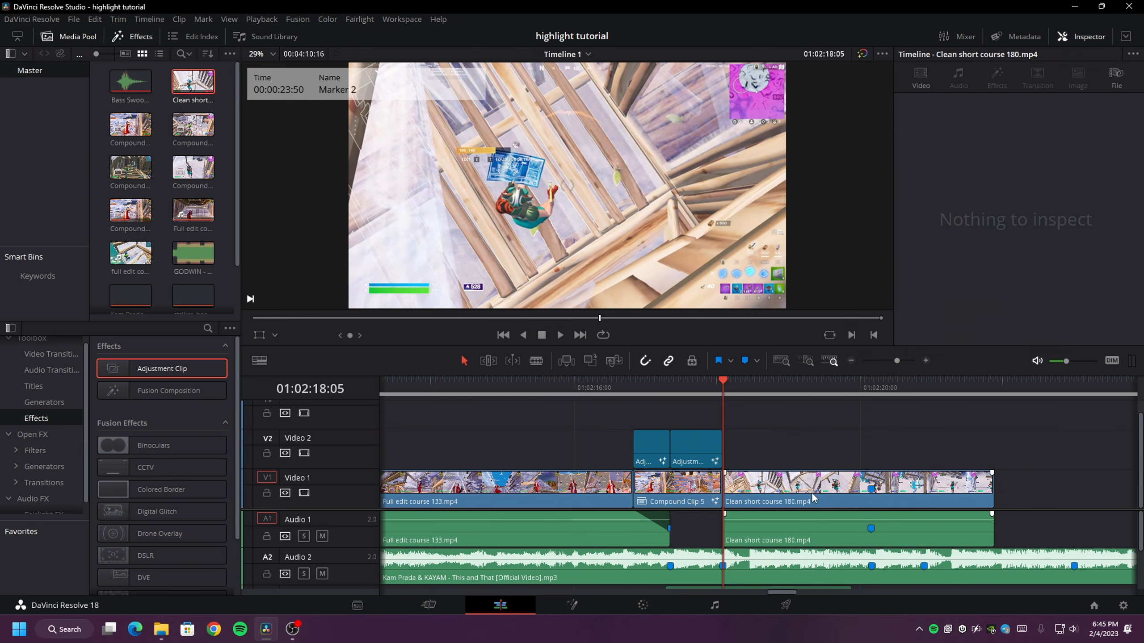
right_click(742, 471)
key("Escape")
Split the video of Clean short course 180.mp4 at 01:02:19:46, 23 frames before its marker.
left_click(868, 390)
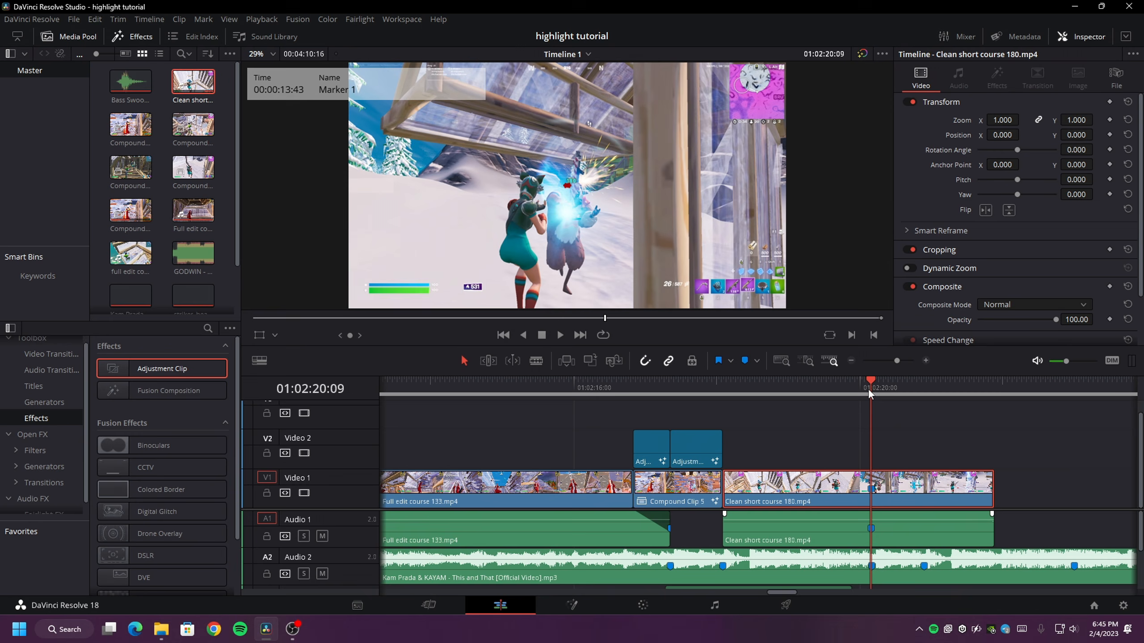
key("Left")
key("Left")
key("Left")
key("Left")
key("Left")
key("Left")
key("Left")
key("Left")
key("Left")
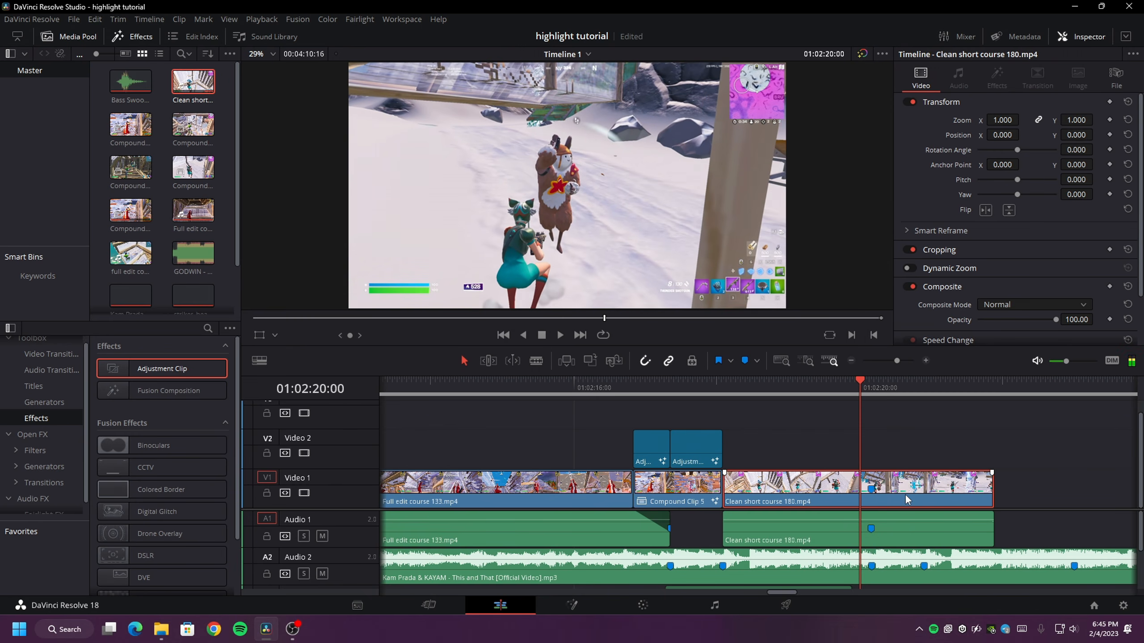
key("Left")
key("Left")
key("Left")
key("Left")
key("Left")
key("Left")
key("Left")
key("Left")
key("Left")
key("Left")
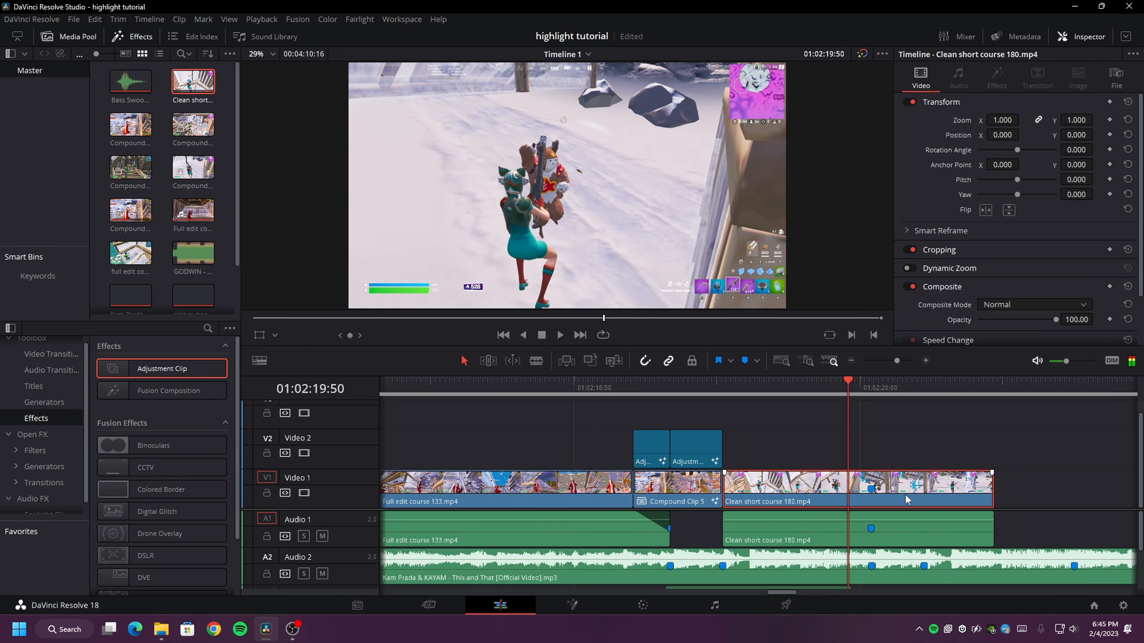
key("Left")
key("Left")
key("Left")
key("Left")
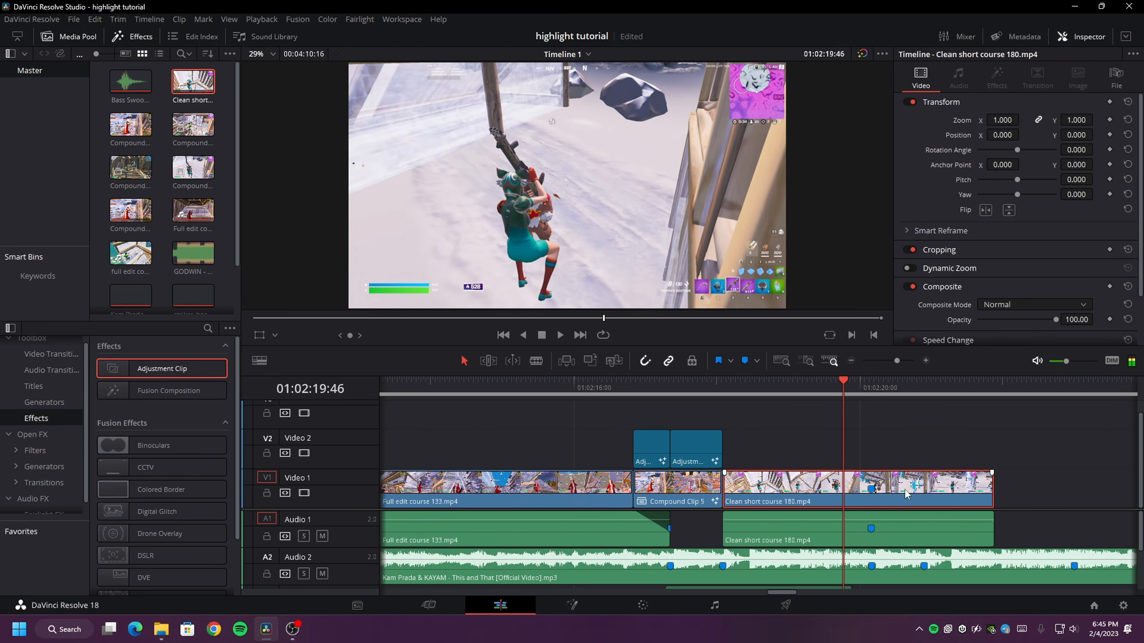
key("ctrl+b")
Turn the part of Clean short course 180.mp4 after the split into a compound clip.
right_click(927, 493)
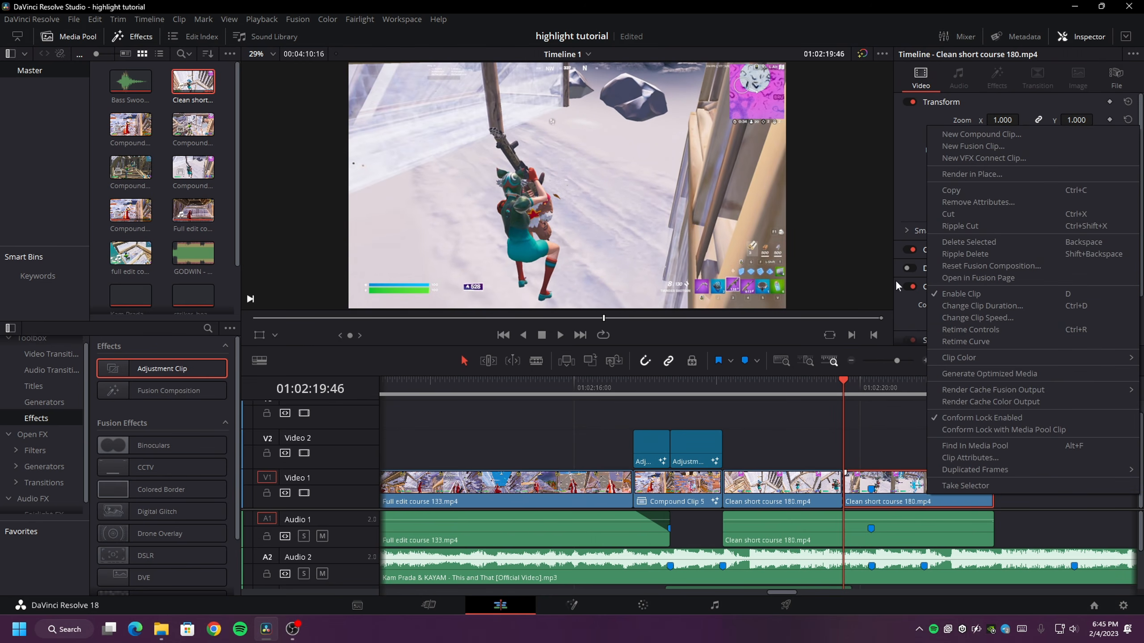
left_click(944, 138)
left_click(675, 347)
Open the new compound clip in Fusion and insert the preset Velocity 3 (23).setting between MediaIn1 and MediaOut1.
right_click(906, 484)
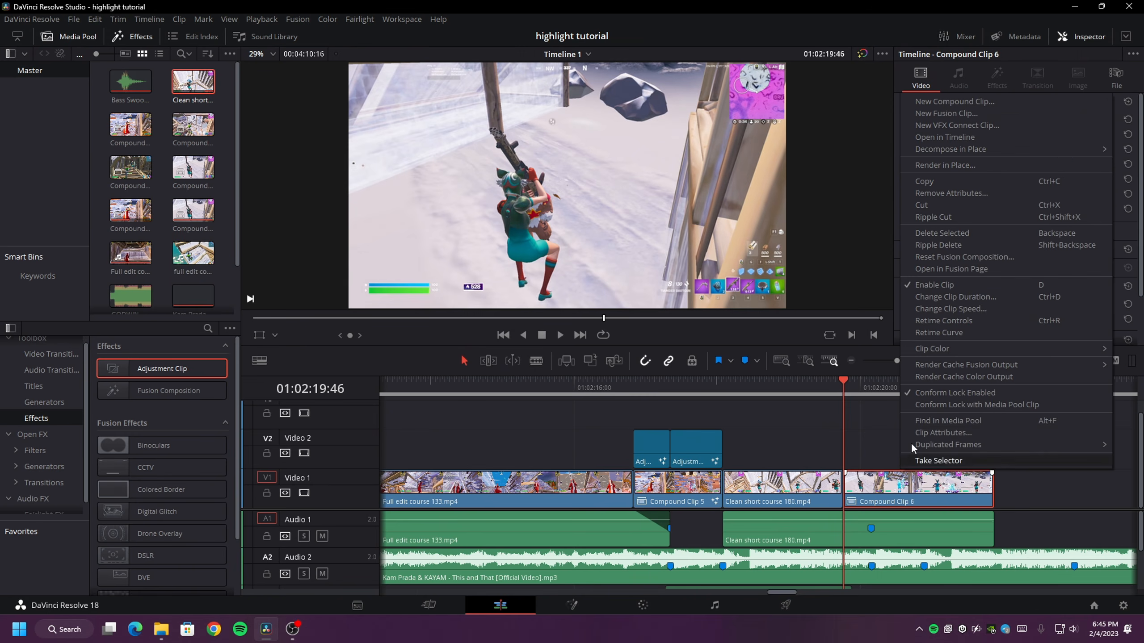
left_click(956, 273)
left_click(164, 630)
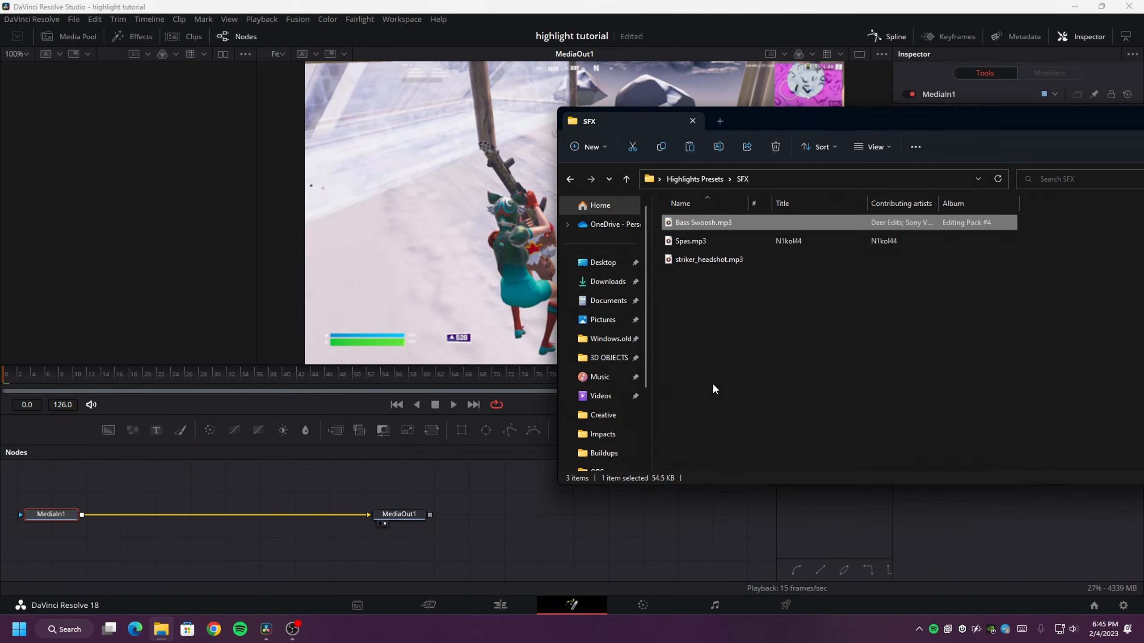
key("alt+Left")
double_click(694, 311)
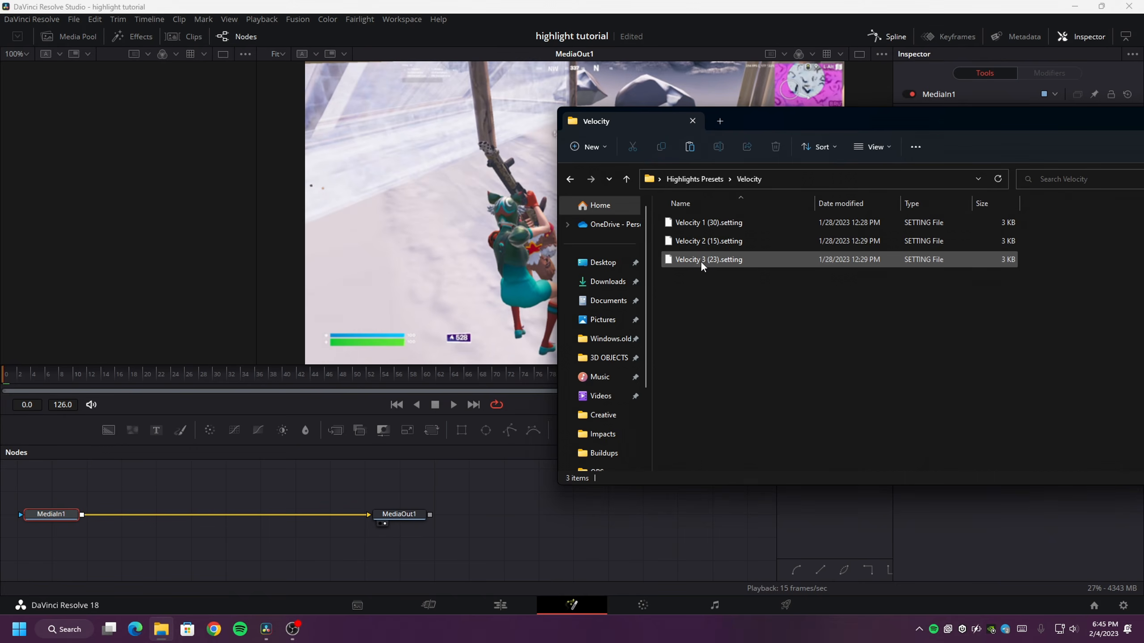
left_click_drag(701, 261, 229, 521)
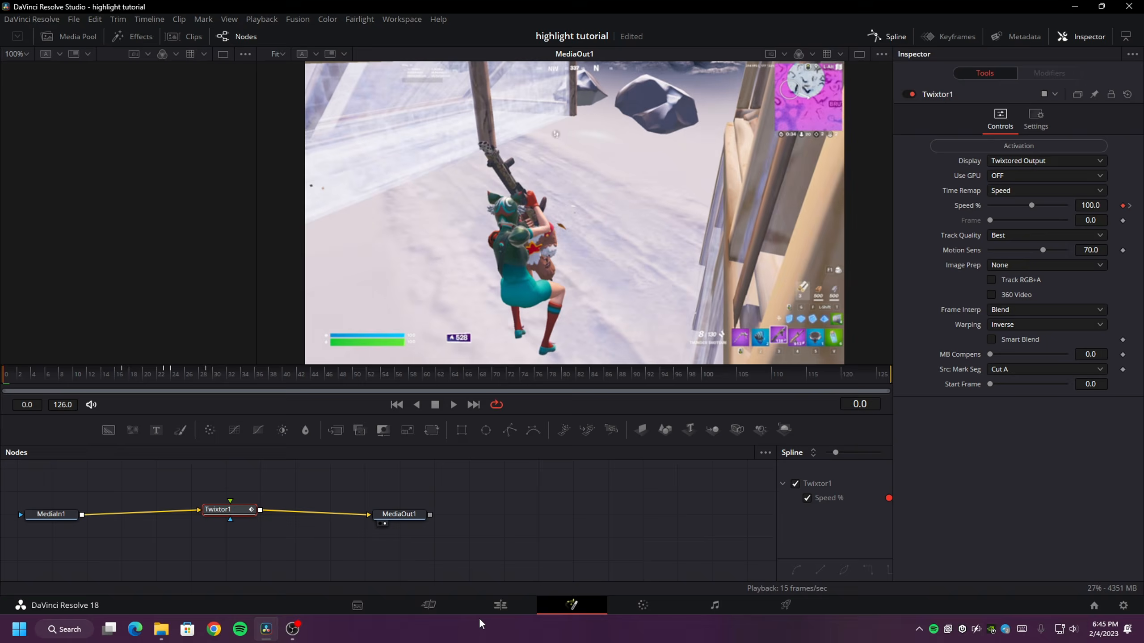
left_click(500, 605)
Add an adjustment clip on Video 2 above the compound clip from 01:02:20:10, shortened to end near the fourth music marker.
left_click(873, 385)
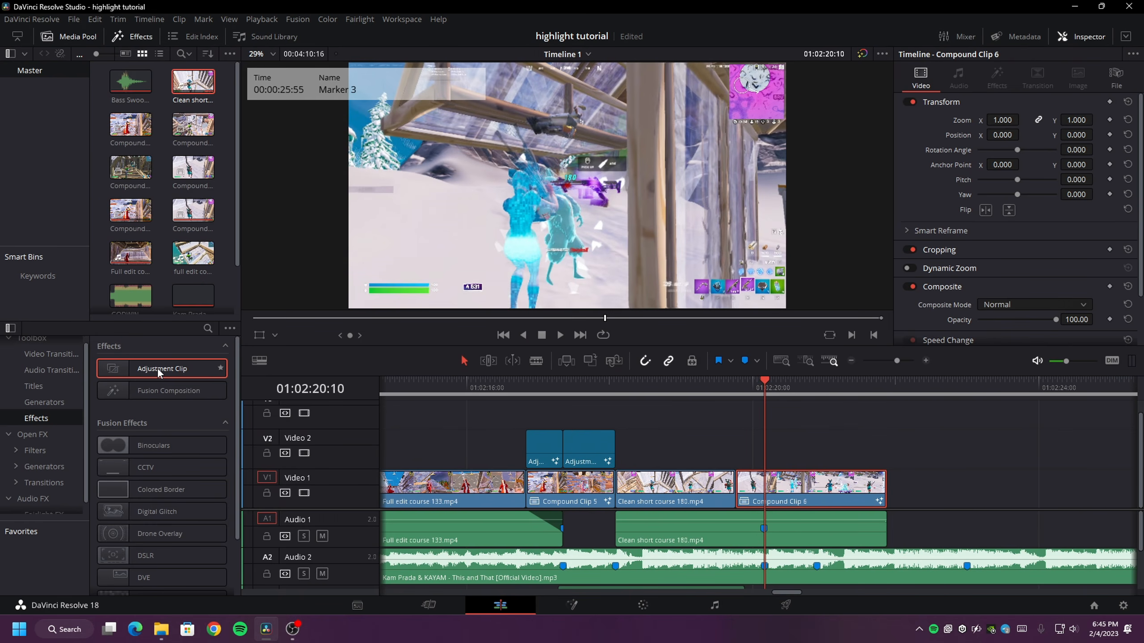
left_click_drag(157, 368, 767, 448)
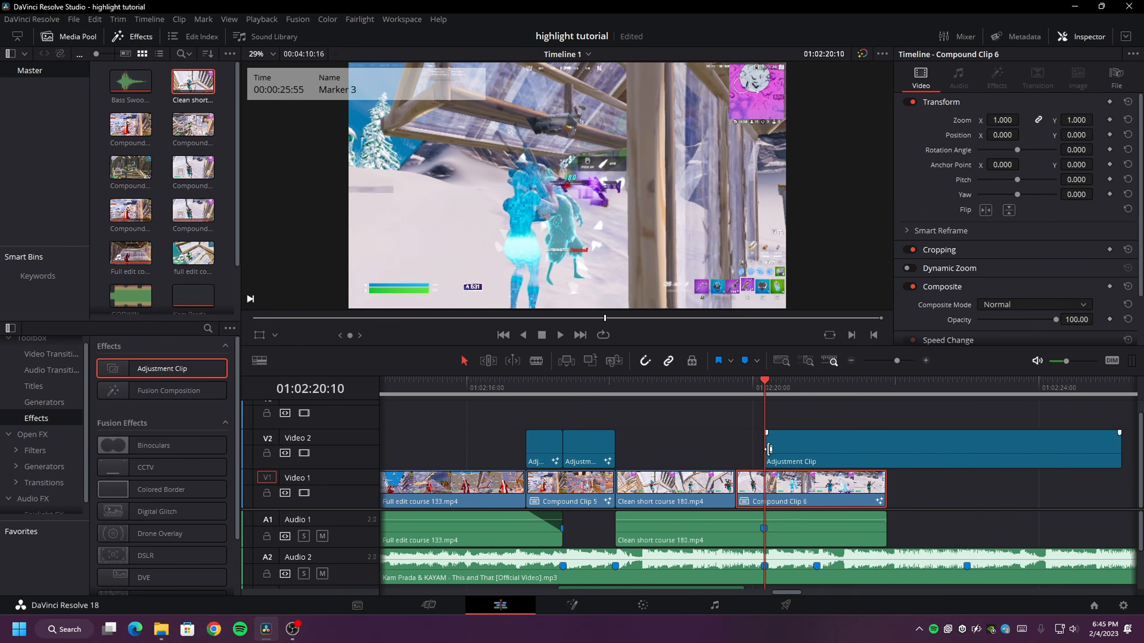
left_click_drag(1120, 453, 813, 453)
Open the new adjustment clip in Fusion and add the impact preset containing the BCC lens blur and three S_Shake nodes.
right_click(797, 451)
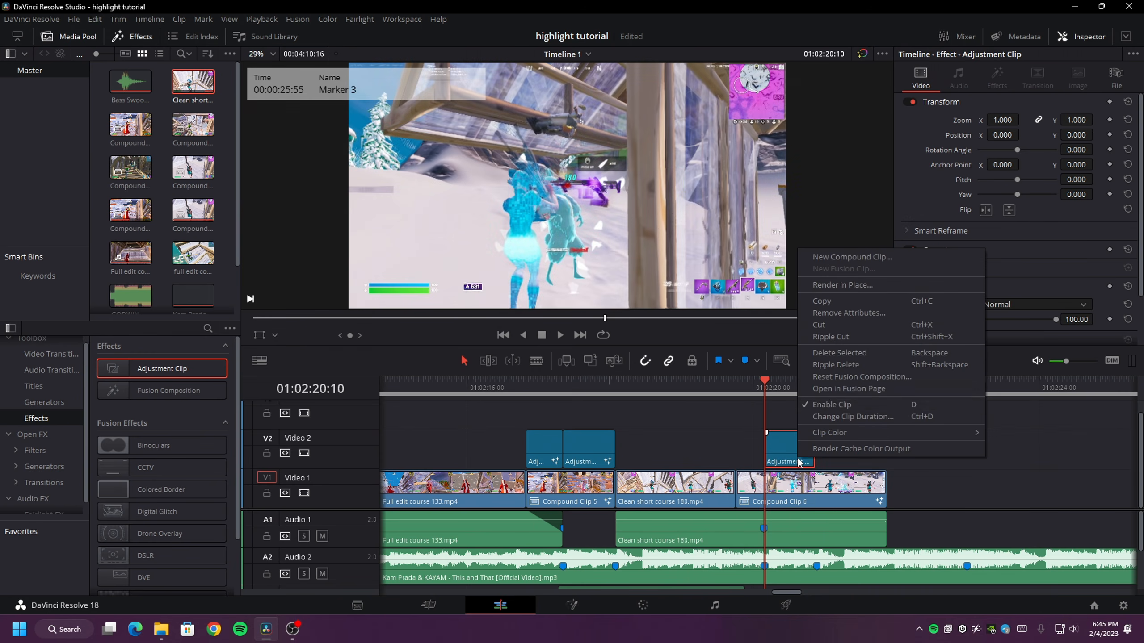
left_click(857, 382)
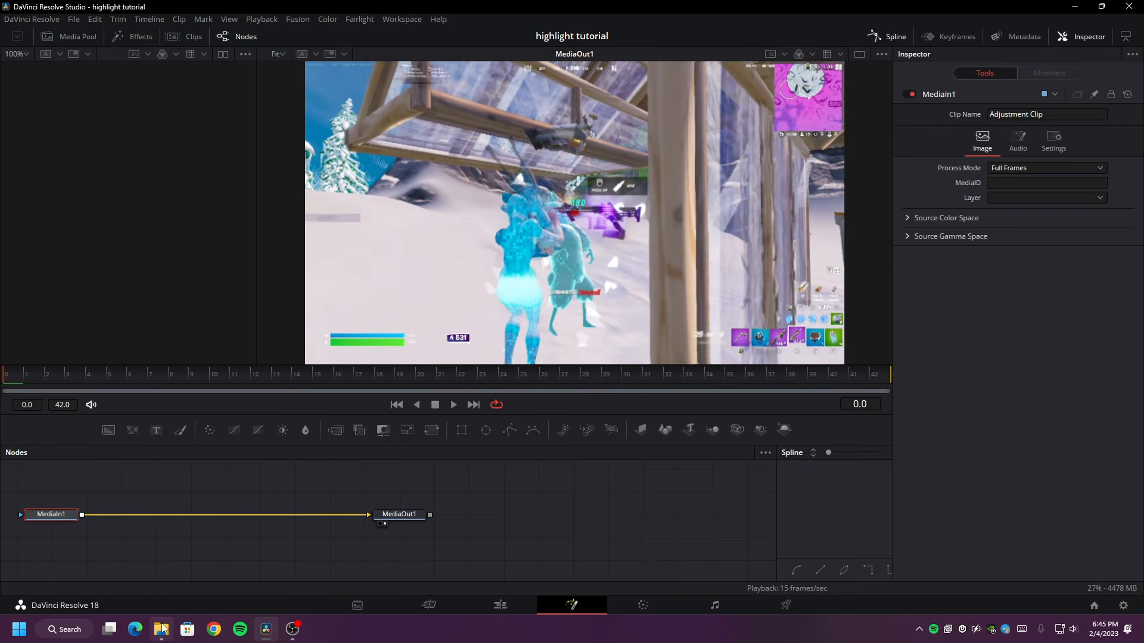
key("alt+Tab")
key("alt+Up")
double_click(696, 264)
left_click_drag(708, 241, 234, 545)
left_click(335, 234)
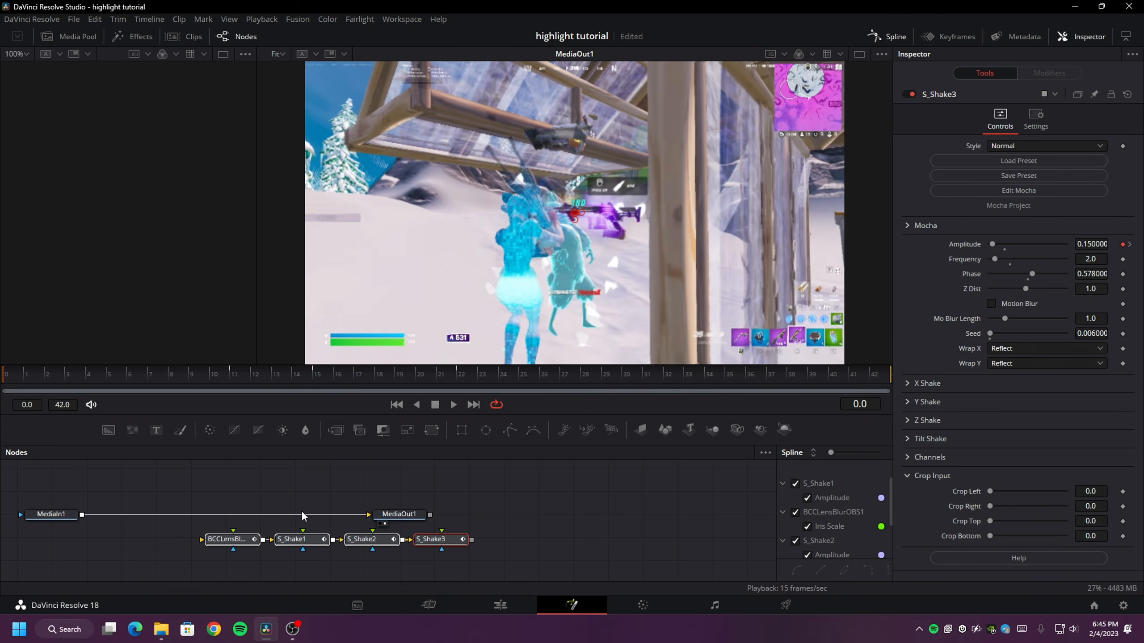
Connect MediaIn1 to the BCC lens blur node and S_Shake3 to MediaOut1, placing MediaOut1 at the end of the chain.
left_click_drag(301, 514, 202, 539)
left_click_drag(394, 522, 599, 541)
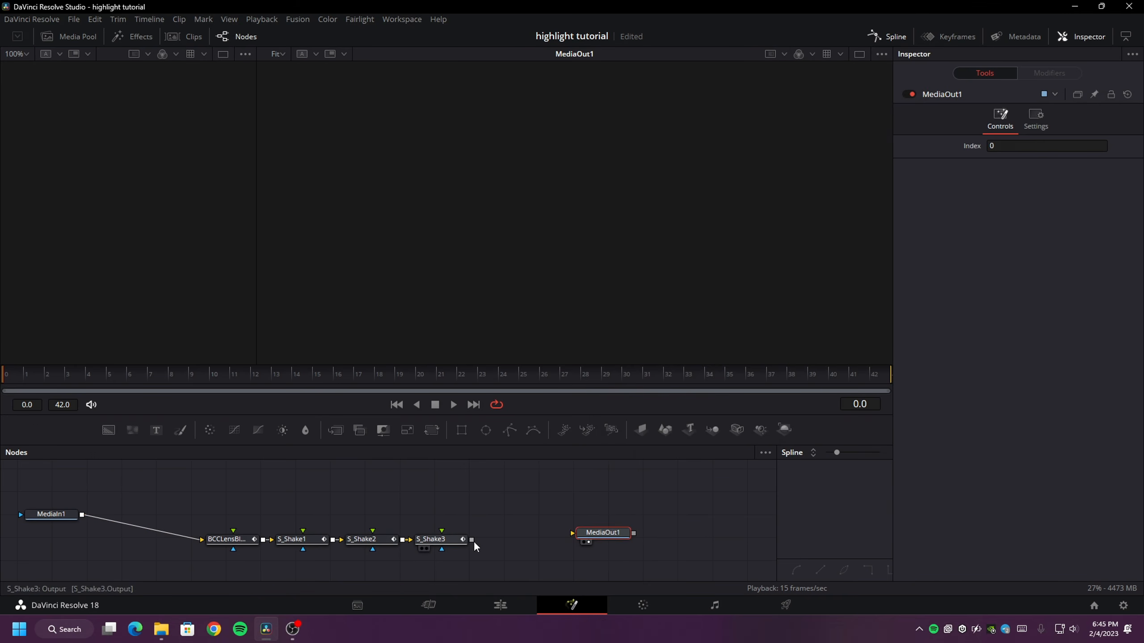
left_click_drag(473, 540, 573, 536)
left_click(511, 604)
Duplicate striker_headshot.mp3 on Audio 3 and Bass Swoosh.mp3 on Audio 4, aligning both copies with the third music marker.
scroll(825, 501, "down", 3)
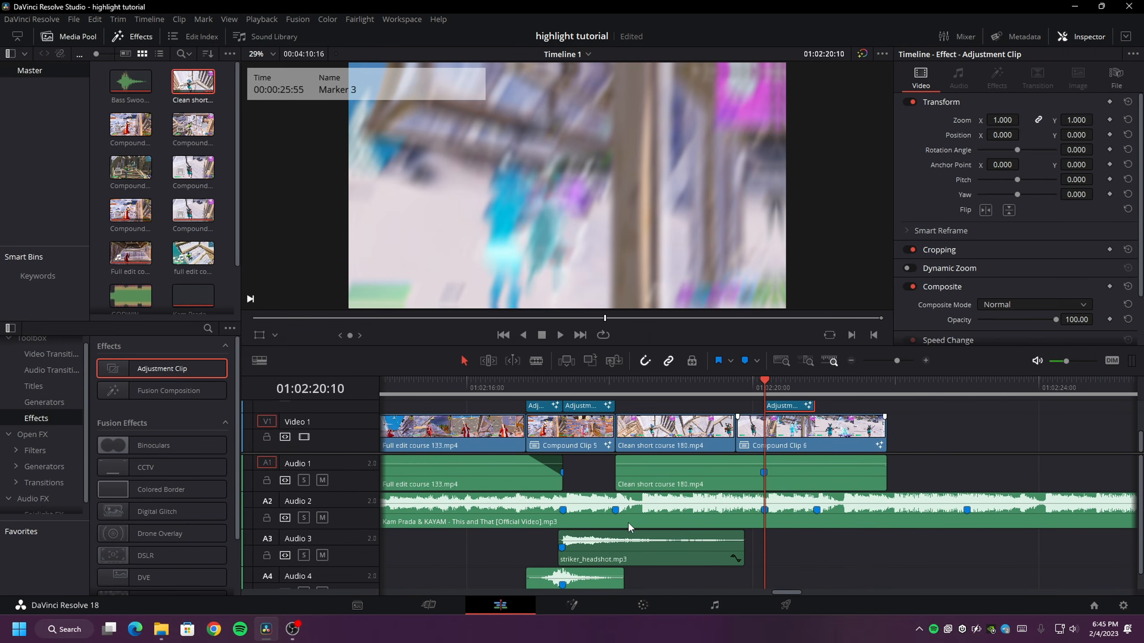
left_click(622, 550)
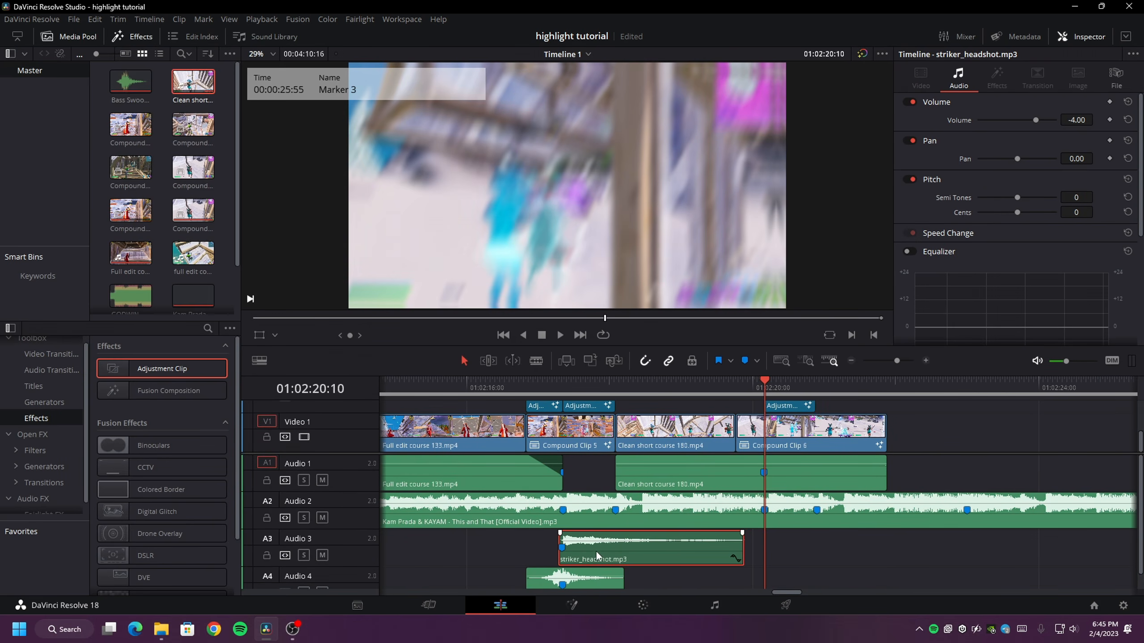
left_click_drag(598, 549, 802, 543)
left_click(589, 578)
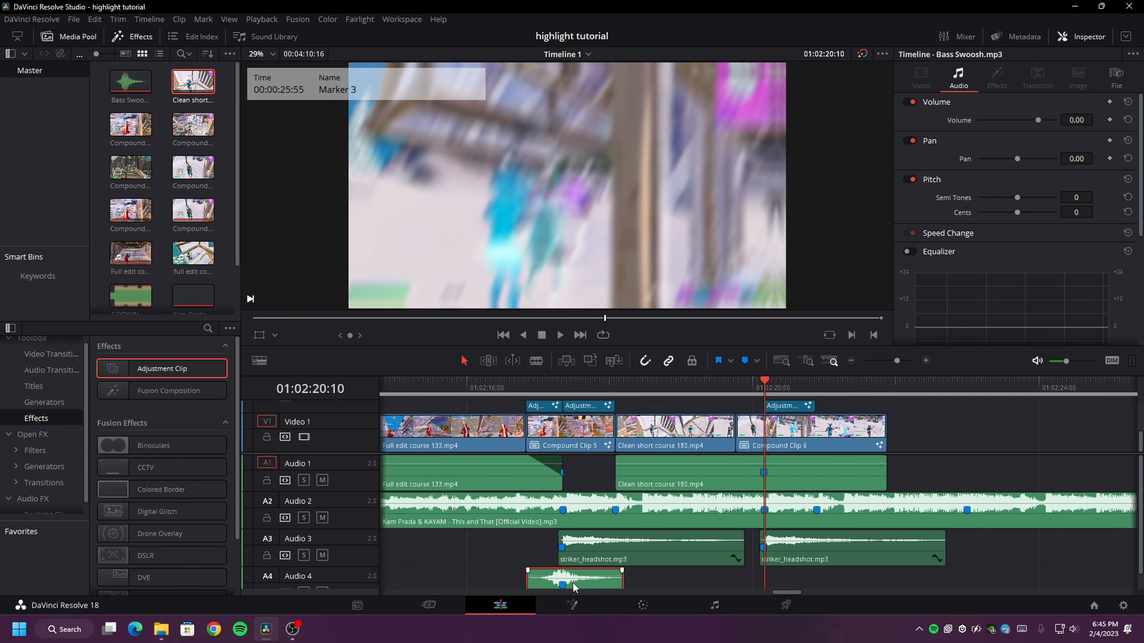
left_click_drag(586, 585, 791, 582)
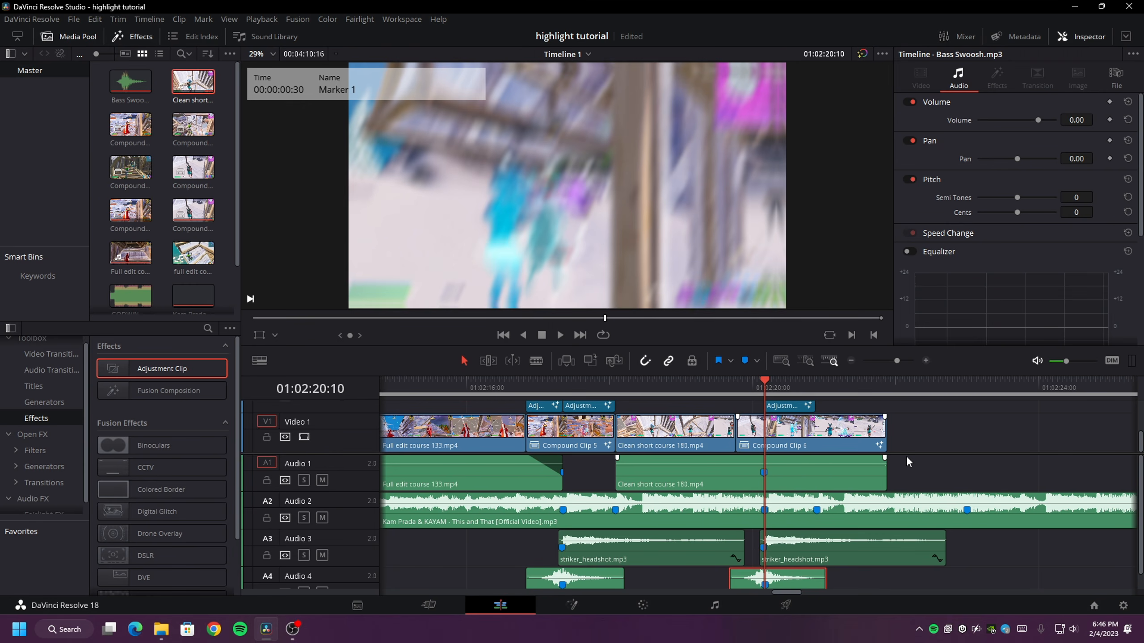
Find the S_DissolveLuma transition and apply it between Compound Clip 5 and Clean short course 180.mp4 on Video 1.
scroll(904, 469, "up", 3)
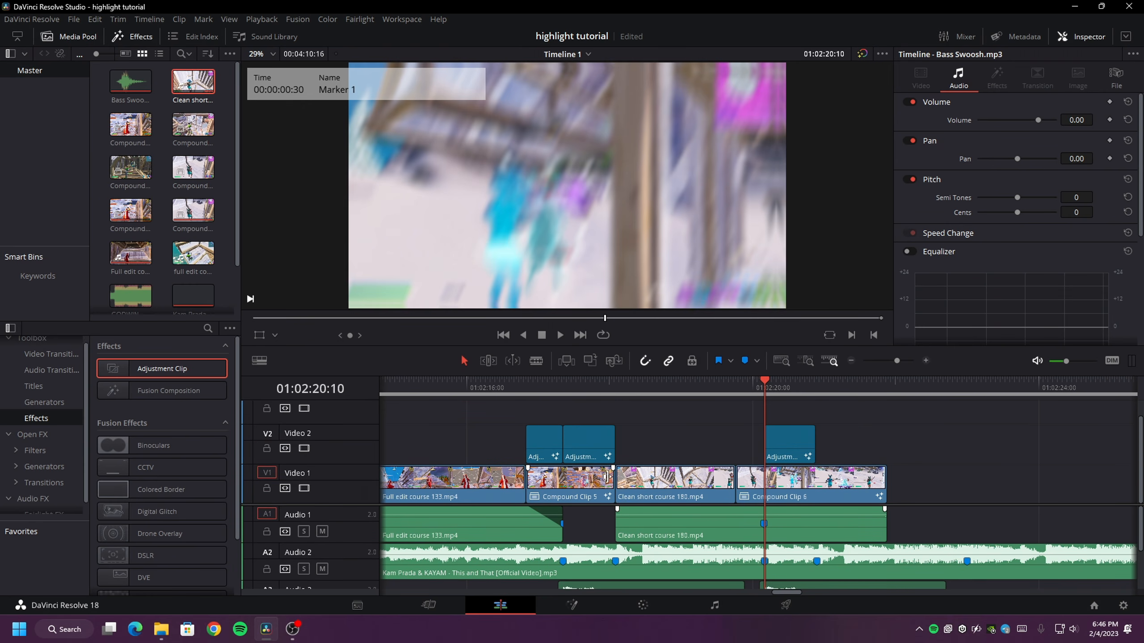
left_click(31, 435)
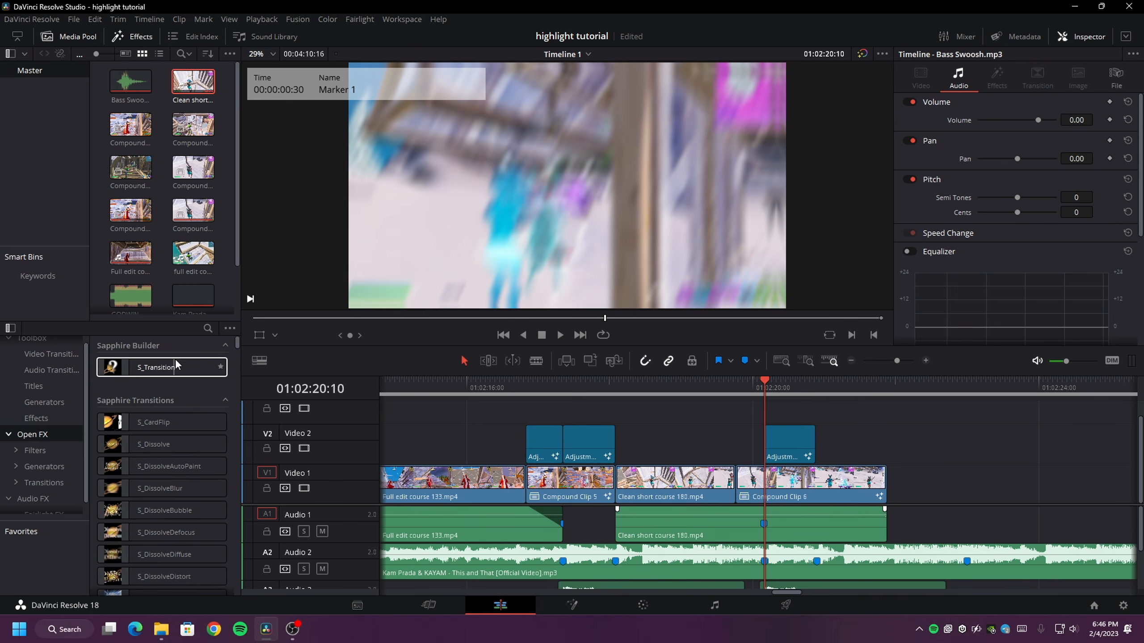
left_click(206, 329)
type("s")
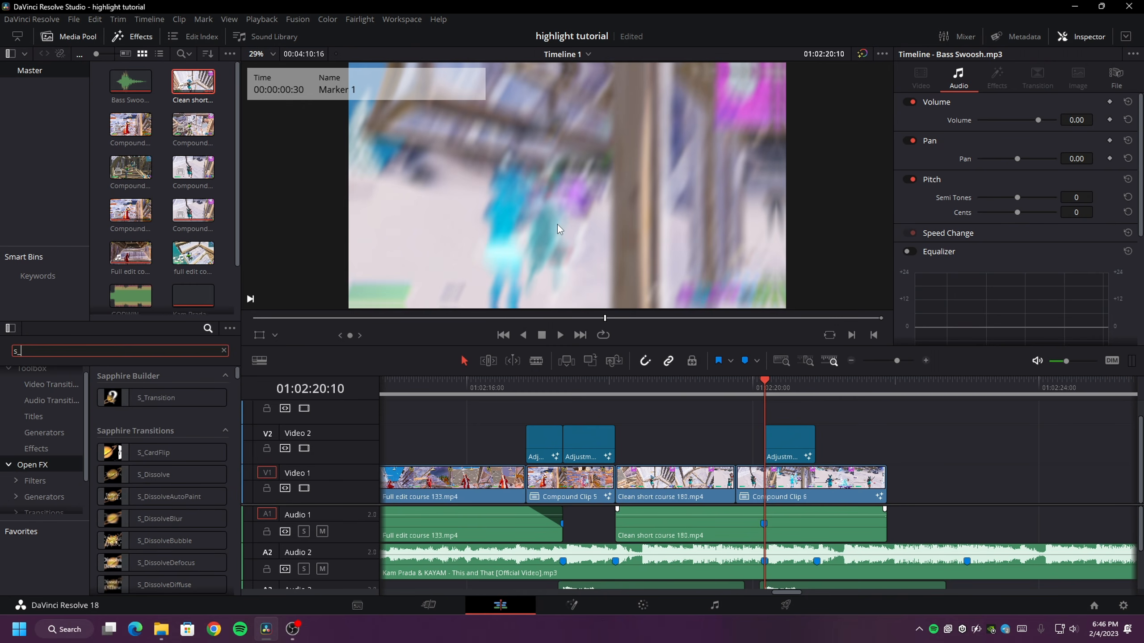
type("_dissol")
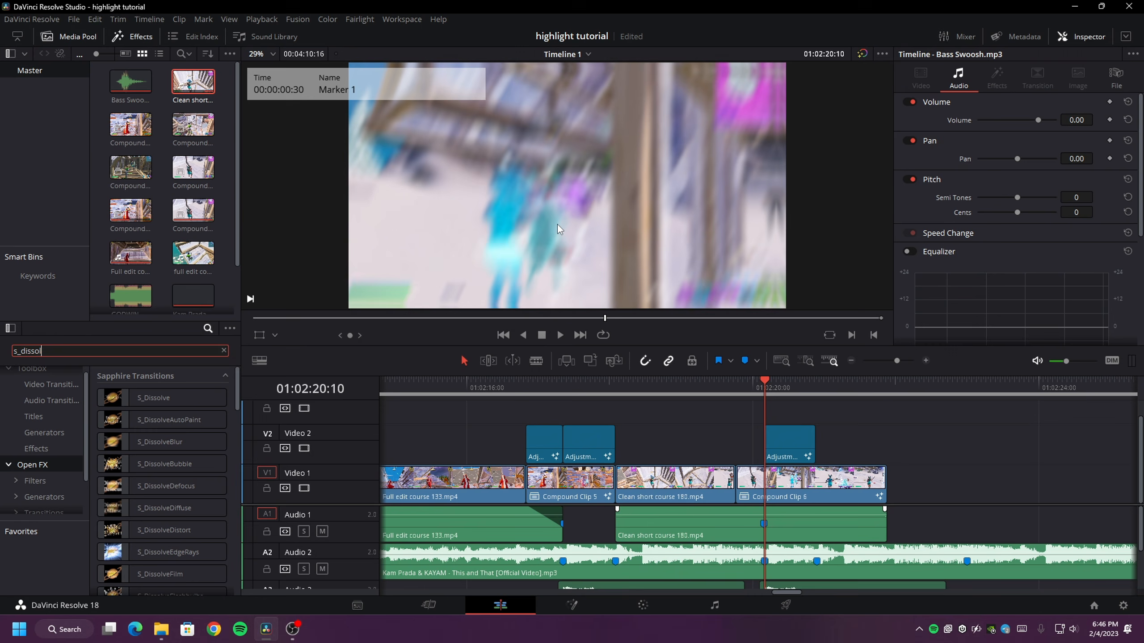
type("velu")
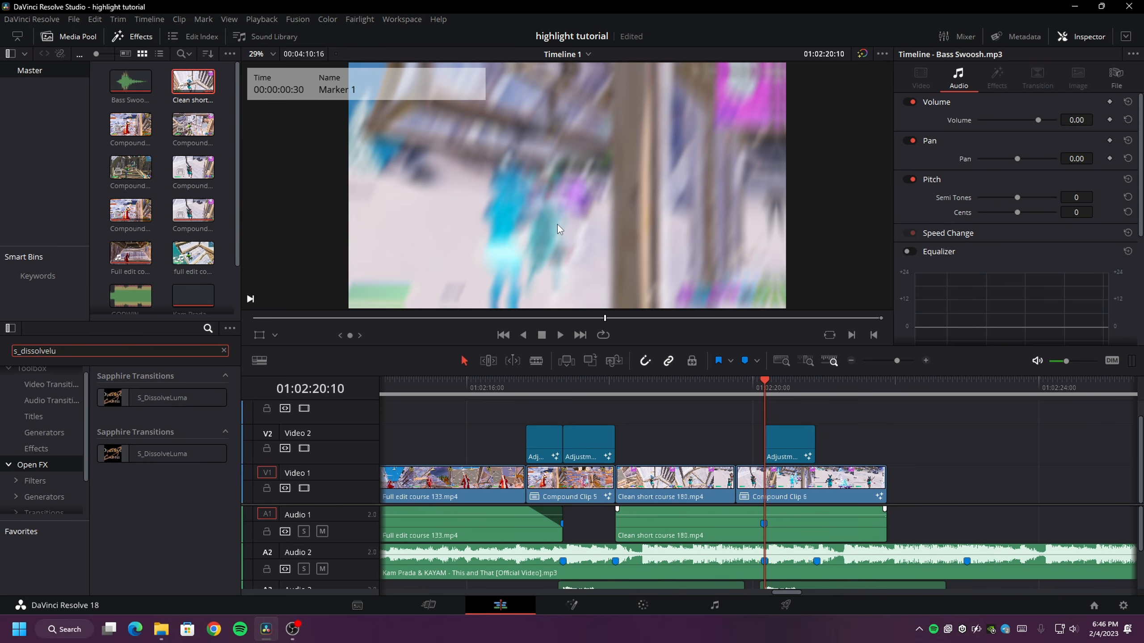
left_click_drag(162, 397, 641, 478)
Shorten the S_DissolveLuma transition to 30 frames.
left_click(617, 390)
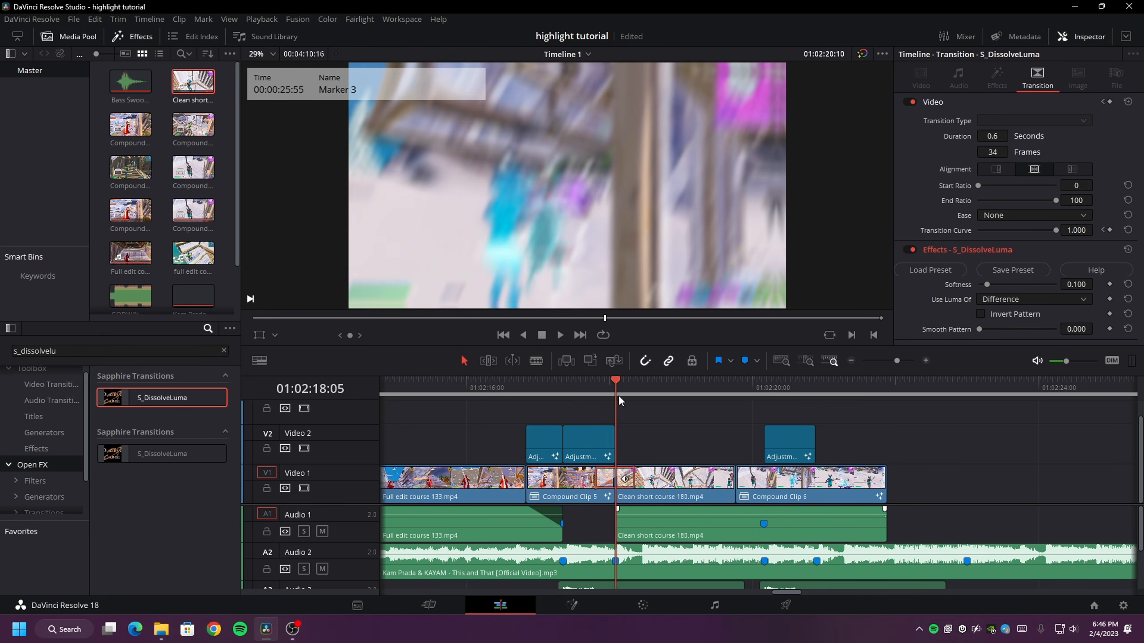
left_click(922, 360)
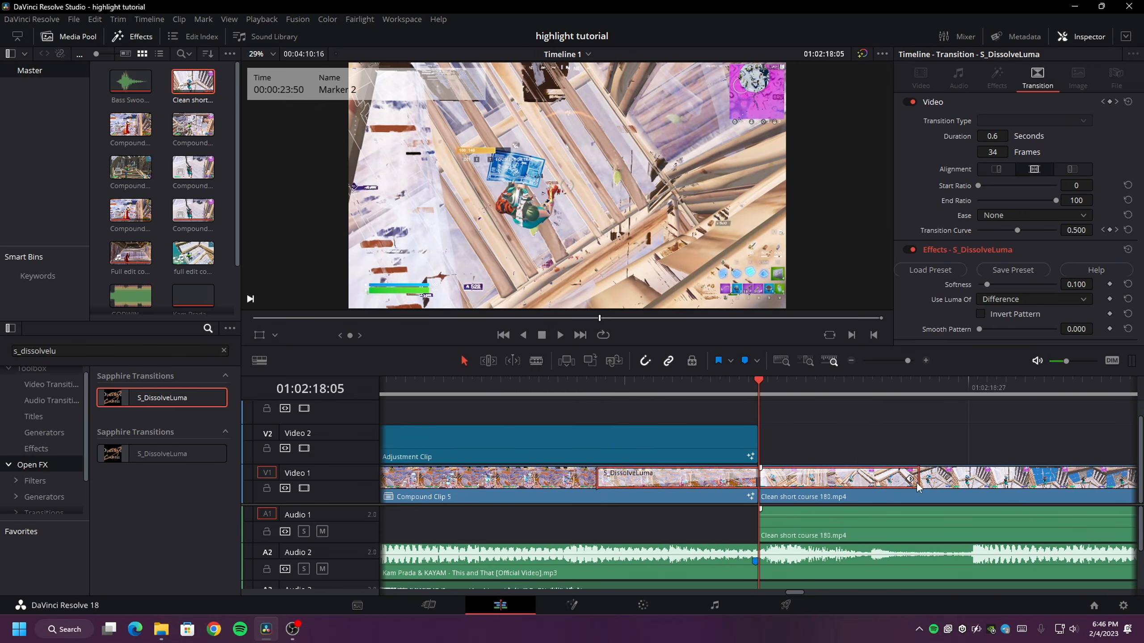
left_click_drag(914, 479, 901, 478)
End the last compound clip and its adjustment clip at the fourth music marker, and fade out the gameplay audio by the third.
left_click(851, 361)
left_click_drag(813, 498, 743, 498)
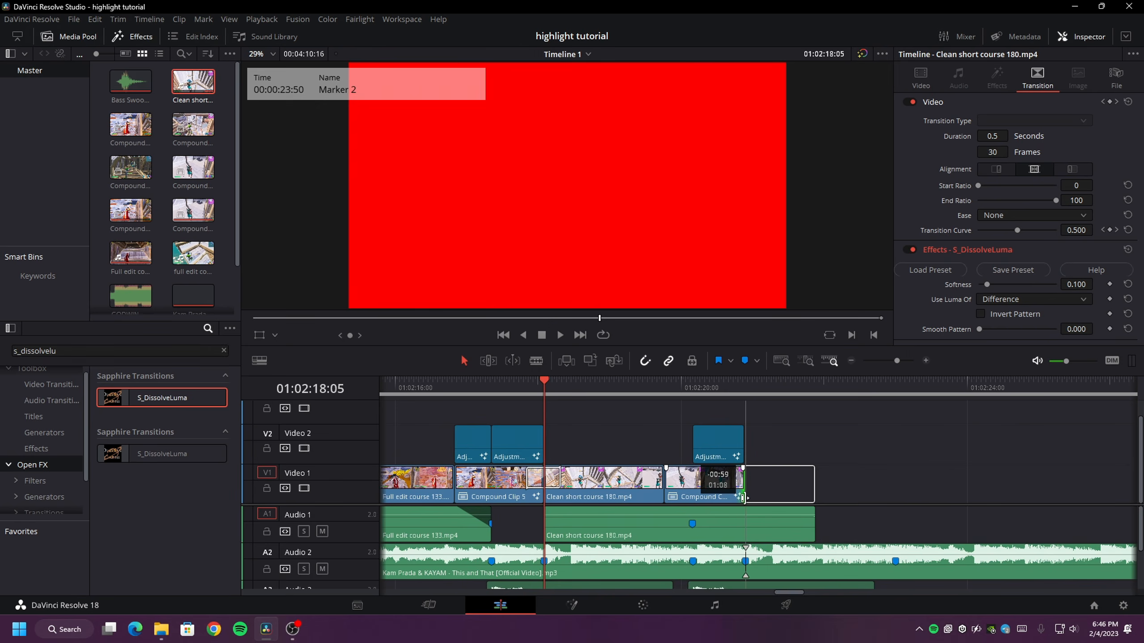
left_click_drag(813, 518, 667, 508)
left_click_drag(742, 447, 745, 447)
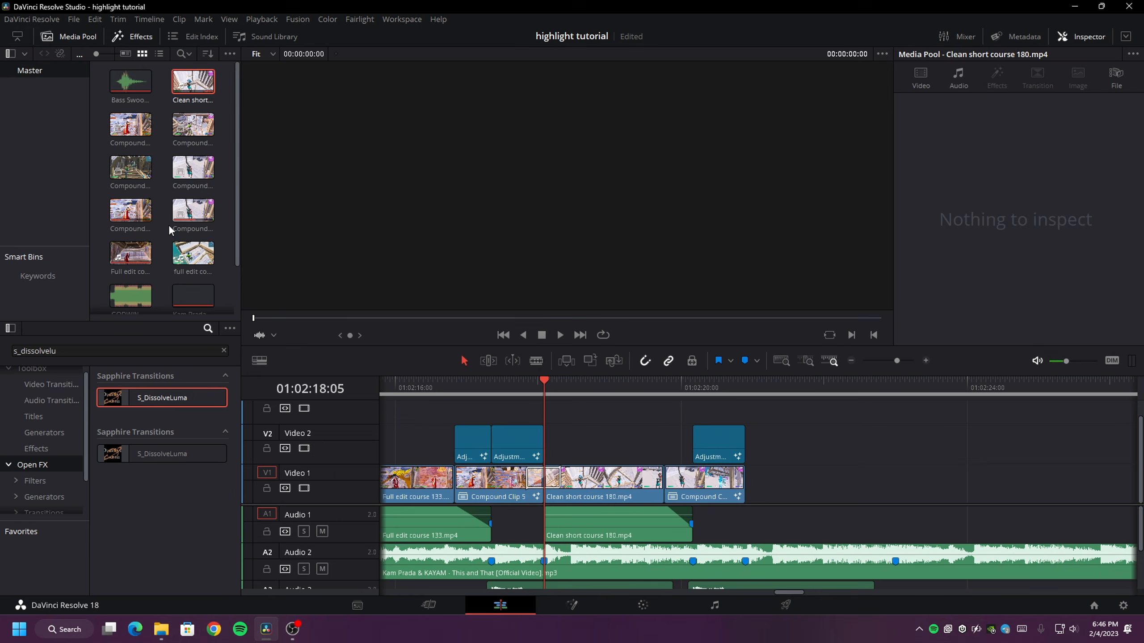
Add full edit course 179.mp4 to Video 1 and Audio 1 just after the last compound clip.
scroll(168, 225, "down", 3)
left_click(207, 201)
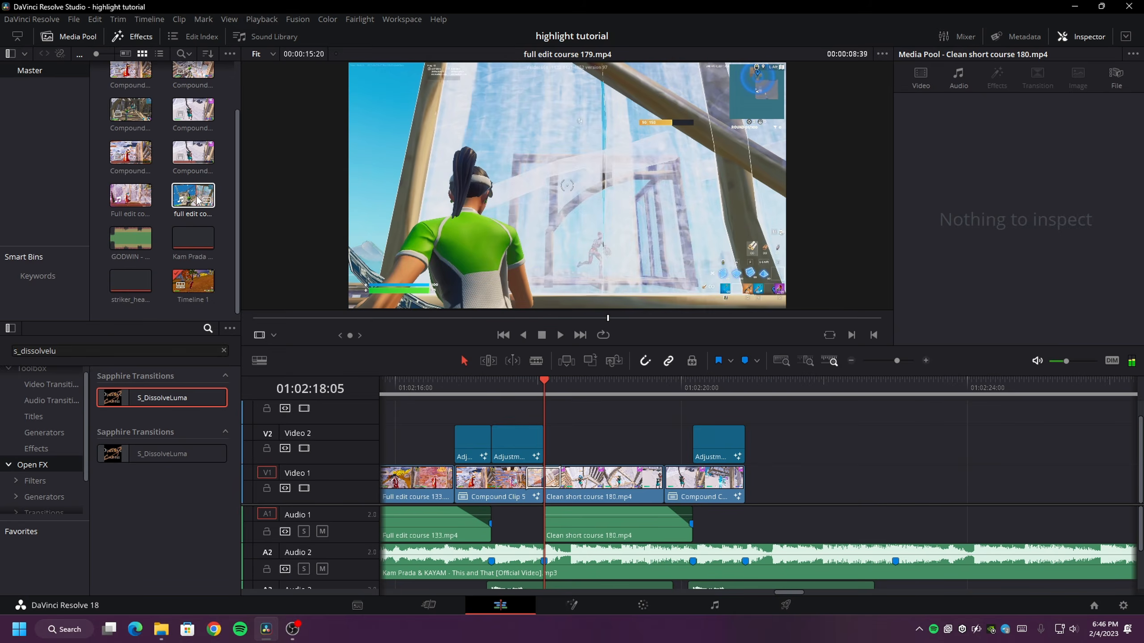
left_click_drag(207, 201, 764, 477)
Mark the elimination shot in full edit course 179.mp4 at 01:02:35:11.
left_click(850, 361)
scroll(743, 500, "right", 3)
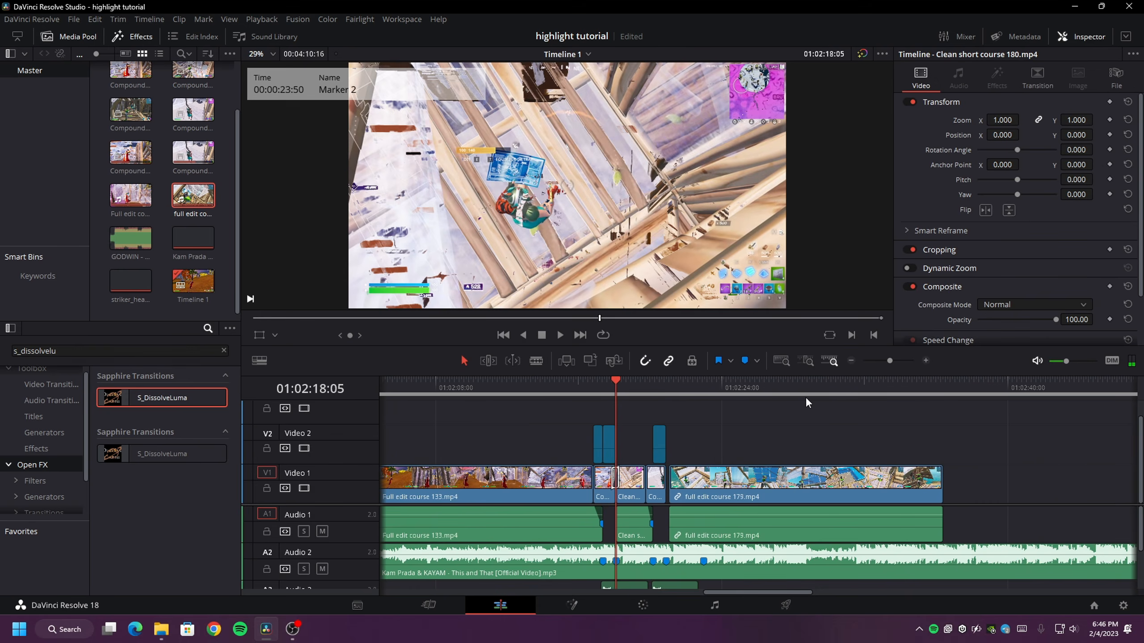
left_click(809, 394)
key("m")
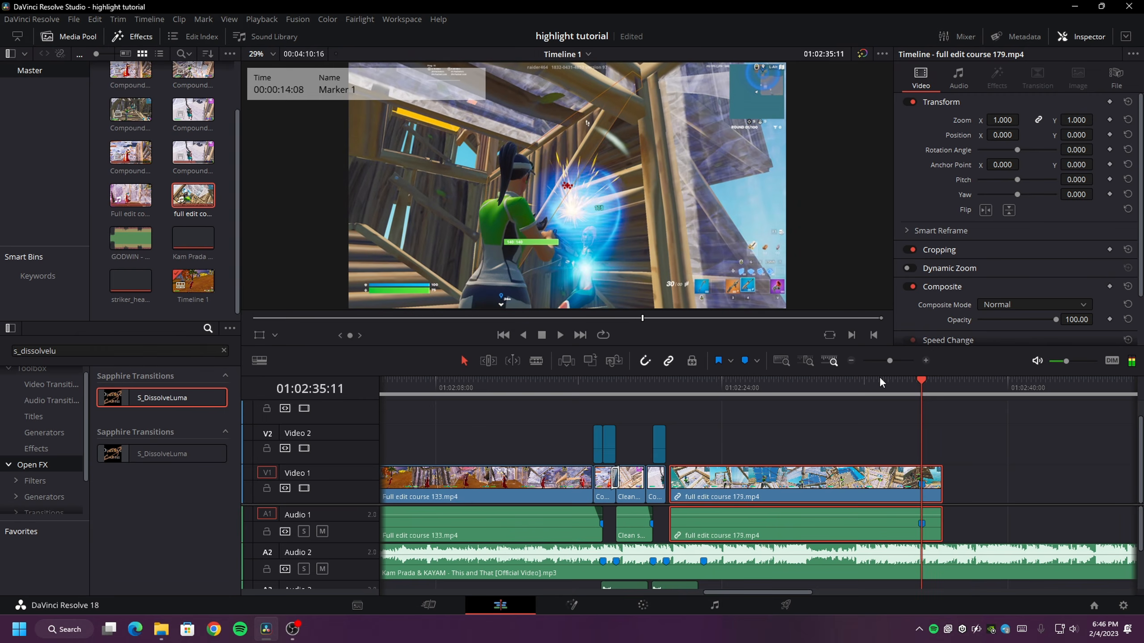
Trim the start of full edit course 179.mp4 and butt it against the last compound clip, aligning its elimination mark with the fifth music marker.
left_click_drag(670, 491, 898, 487)
left_click_drag(904, 478, 687, 468)
left_click(665, 382)
key("ctrl+equal")
key("ctrl+equal")
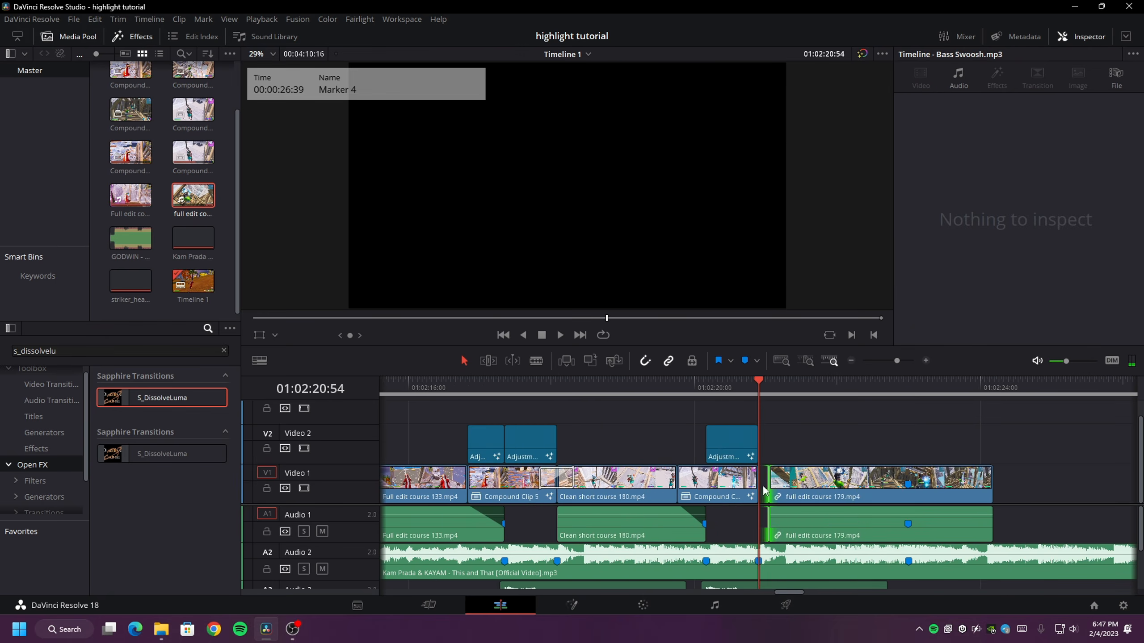
scroll(707, 523, "right", 3)
Unlink the video and audio of full edit course 179.mp4 and select only its video.
right_click(707, 523)
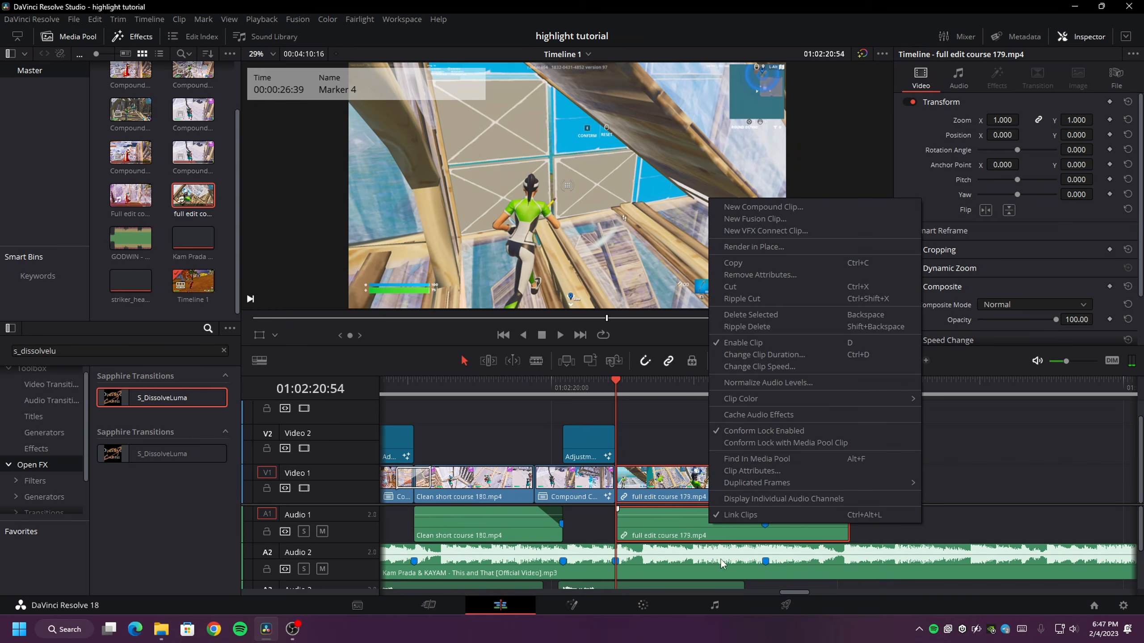
left_click(818, 517)
left_click(720, 481)
right_click(722, 480)
Split the video of full edit course 179.mp4 at 01:02:22:30, just before its elimination mark.
left_click_drag(712, 379, 764, 380)
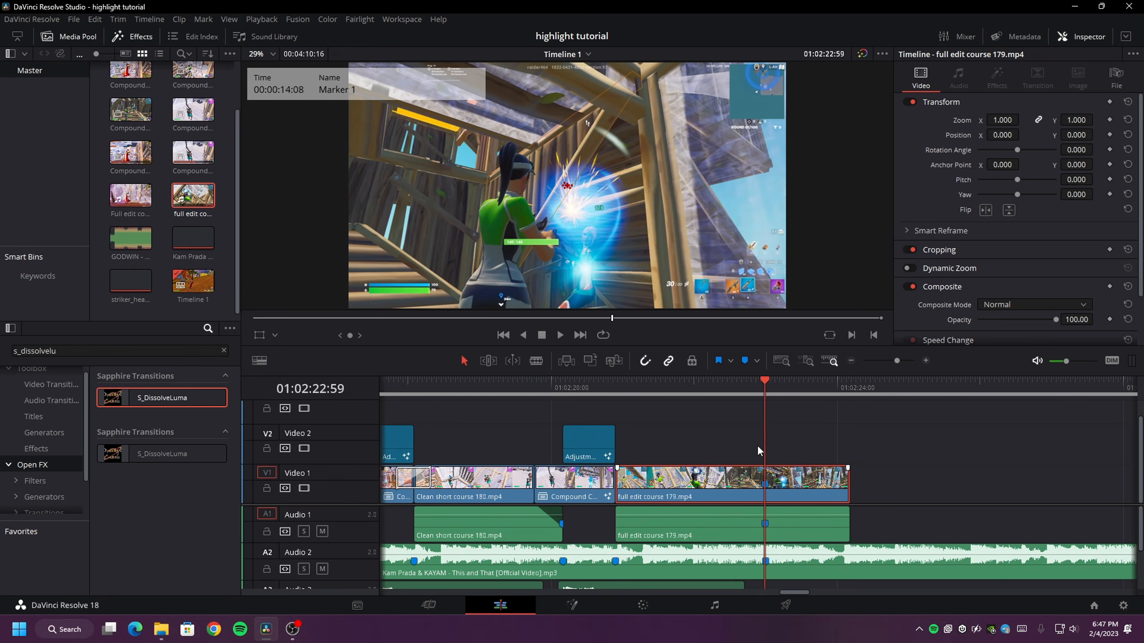
left_click_drag(771, 385, 770, 387)
key("Left")
key("j")
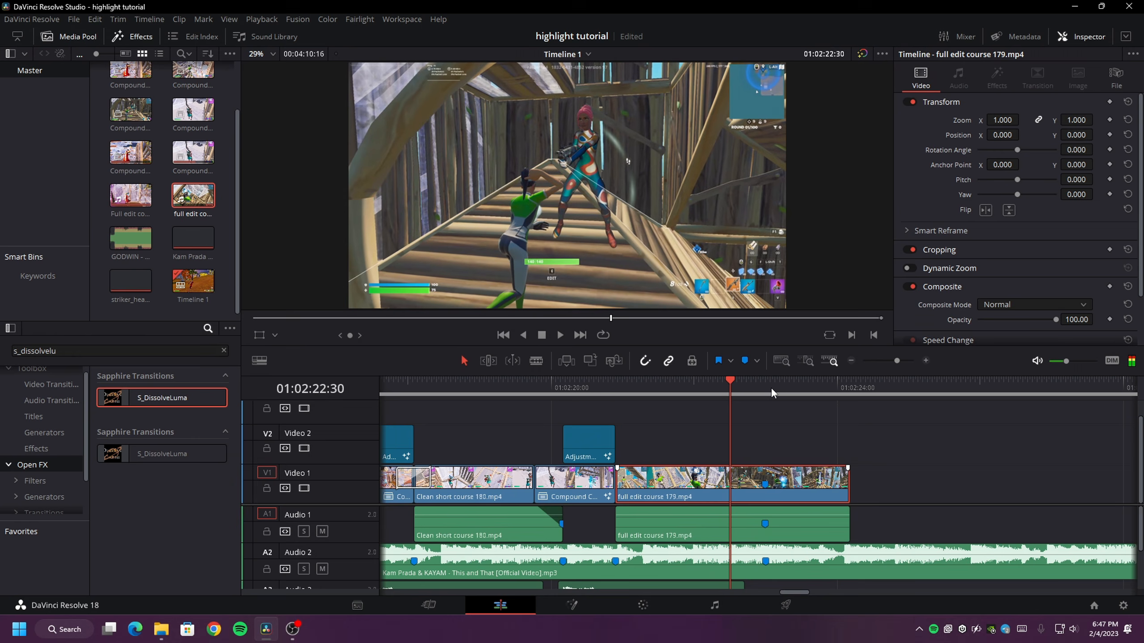
key("ctrl+b")
Turn the second part of the split full edit course 179.mp4 video into a new compound clip.
right_click(794, 479)
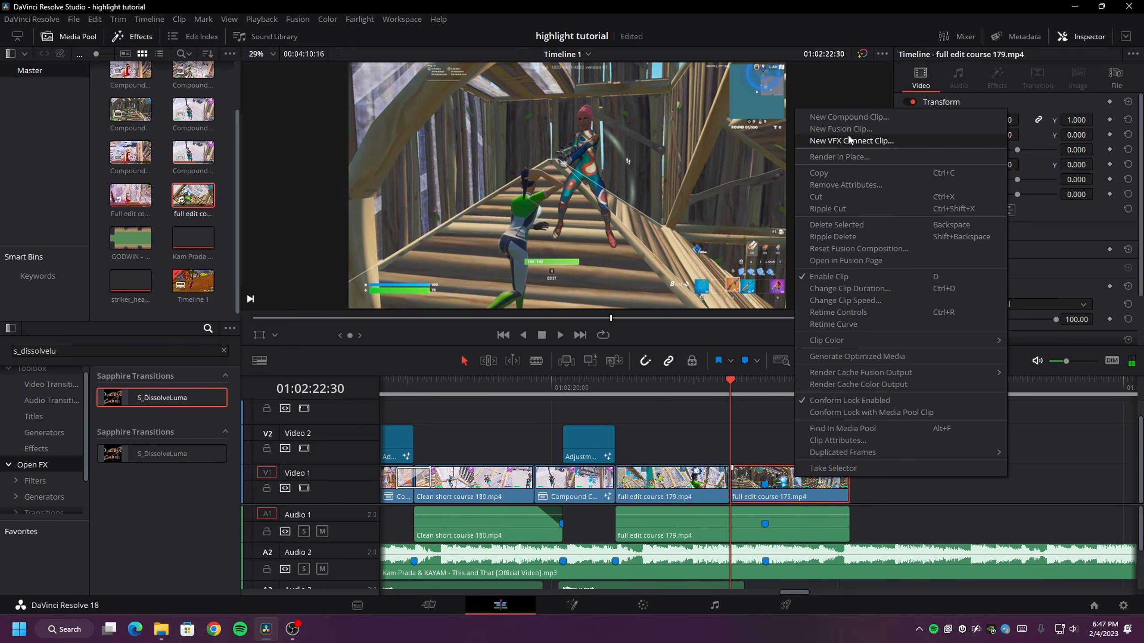
left_click(850, 125)
left_click(672, 346)
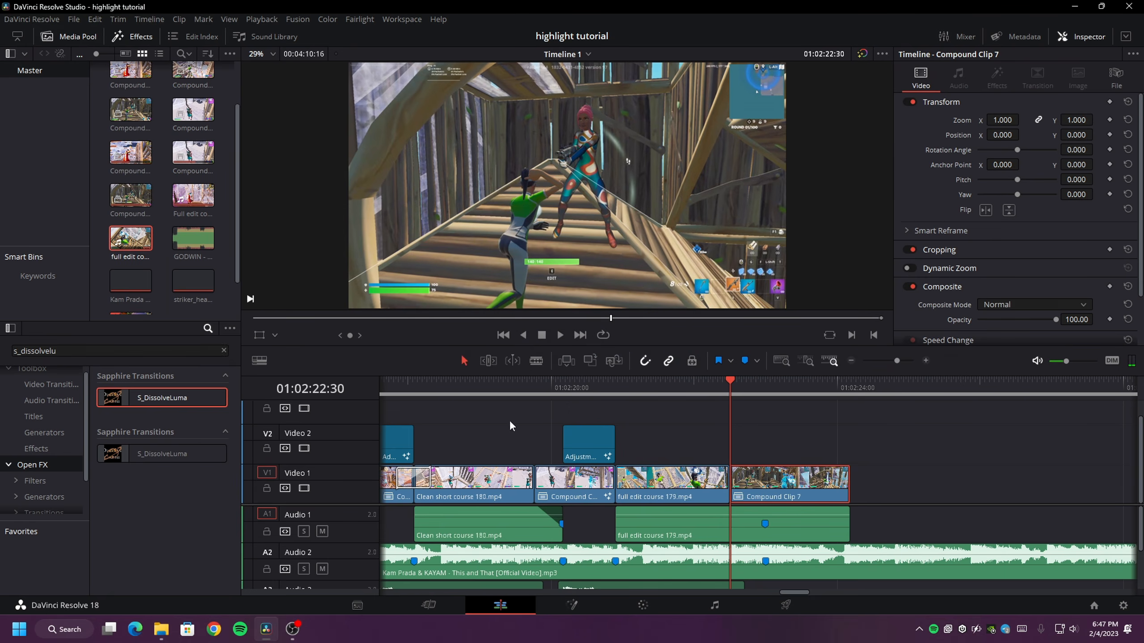
Insert the Velocity 1 (30).setting preset between MediaIn1 and MediaOut1 in the new compound clip's Fusion composition, and return to the timeline.
right_click(800, 493)
left_click(877, 288)
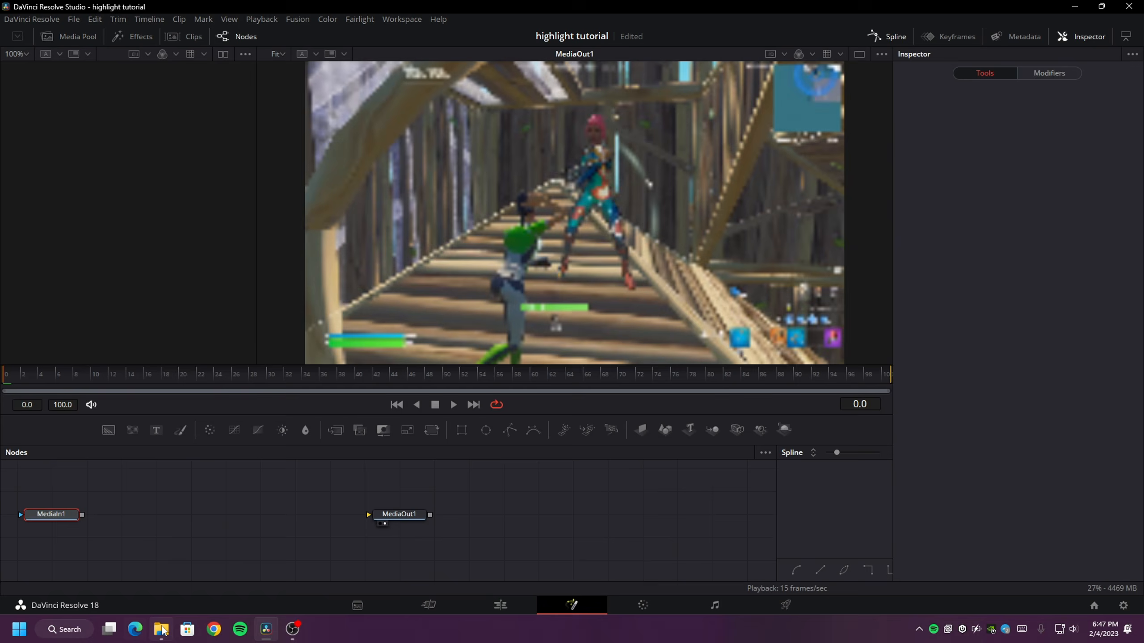
left_click(161, 629)
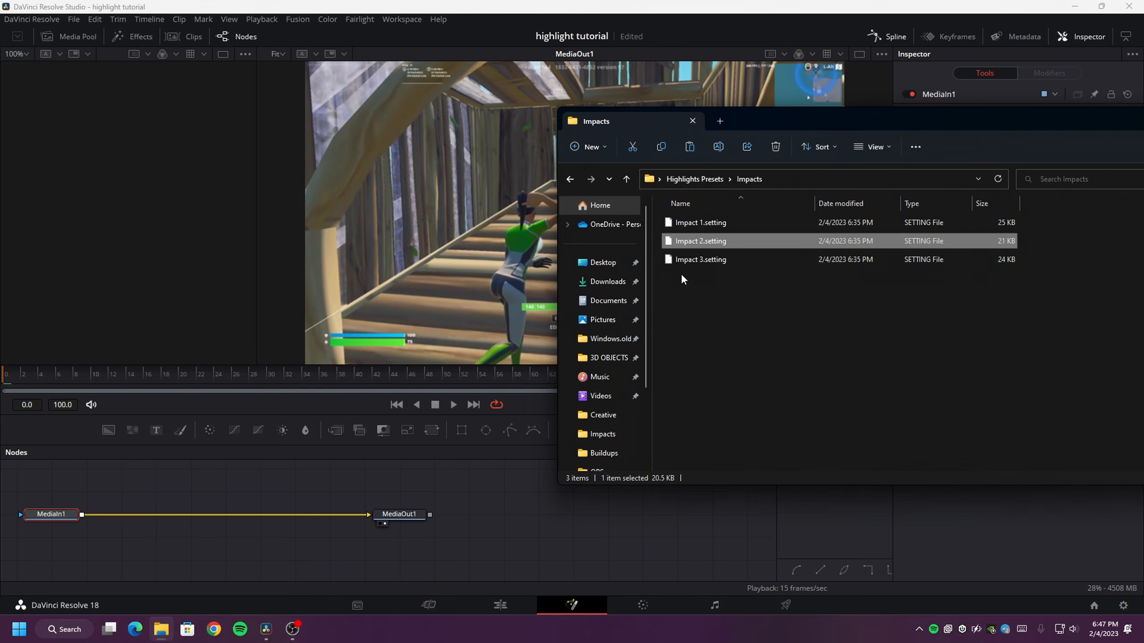
key("alt+Left")
double_click(687, 315)
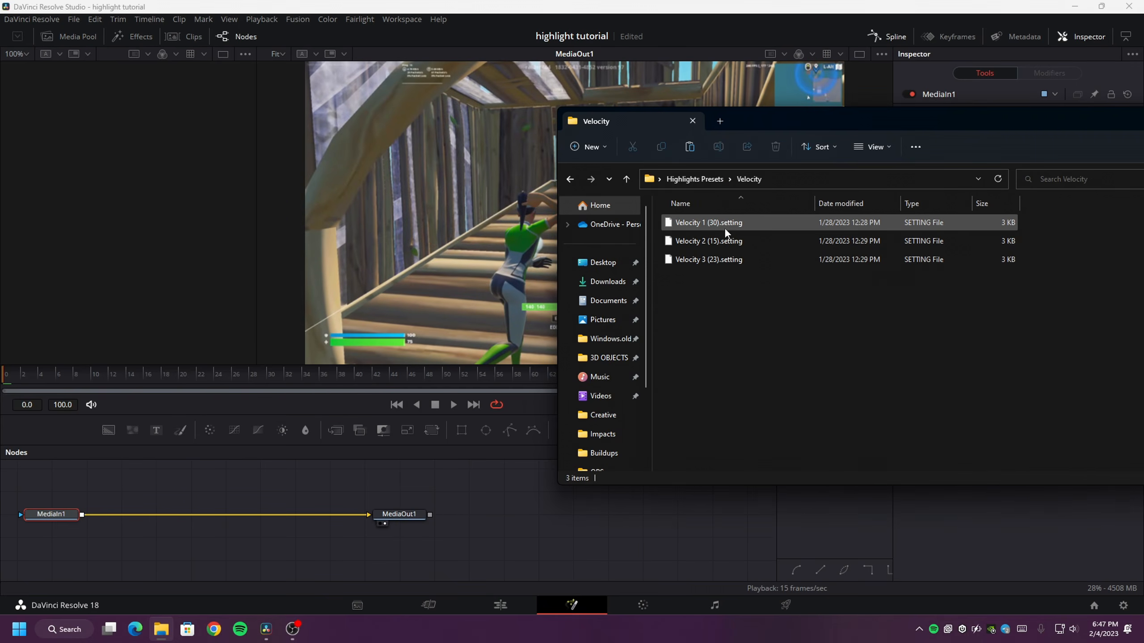
left_click_drag(724, 227, 241, 532)
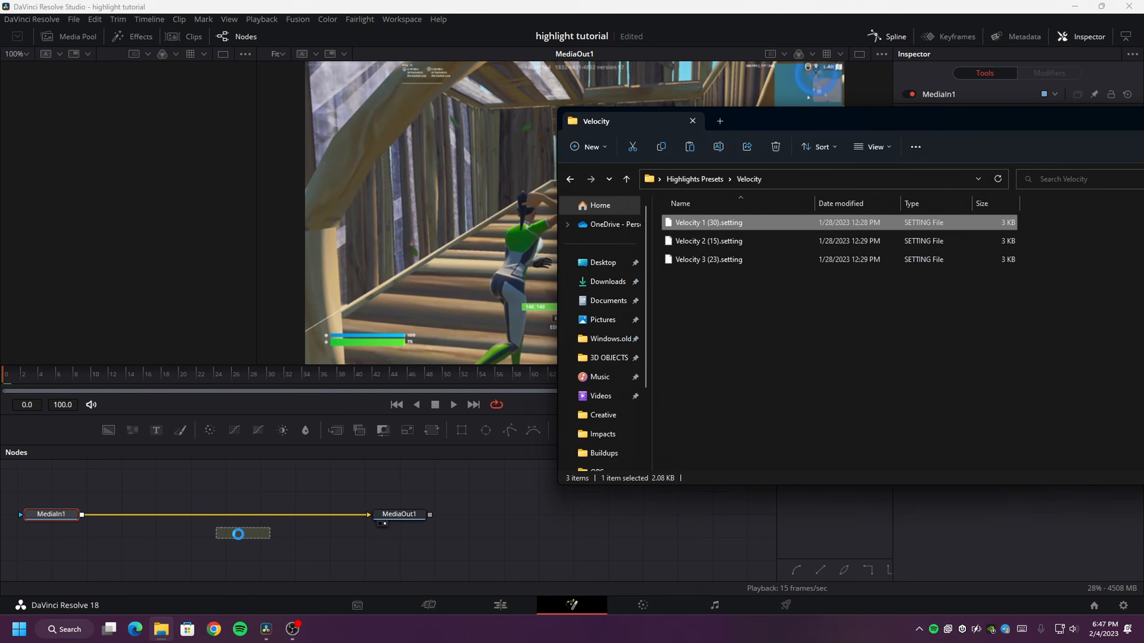
left_click(480, 14)
left_click_drag(342, 514, 369, 516)
left_click(500, 605)
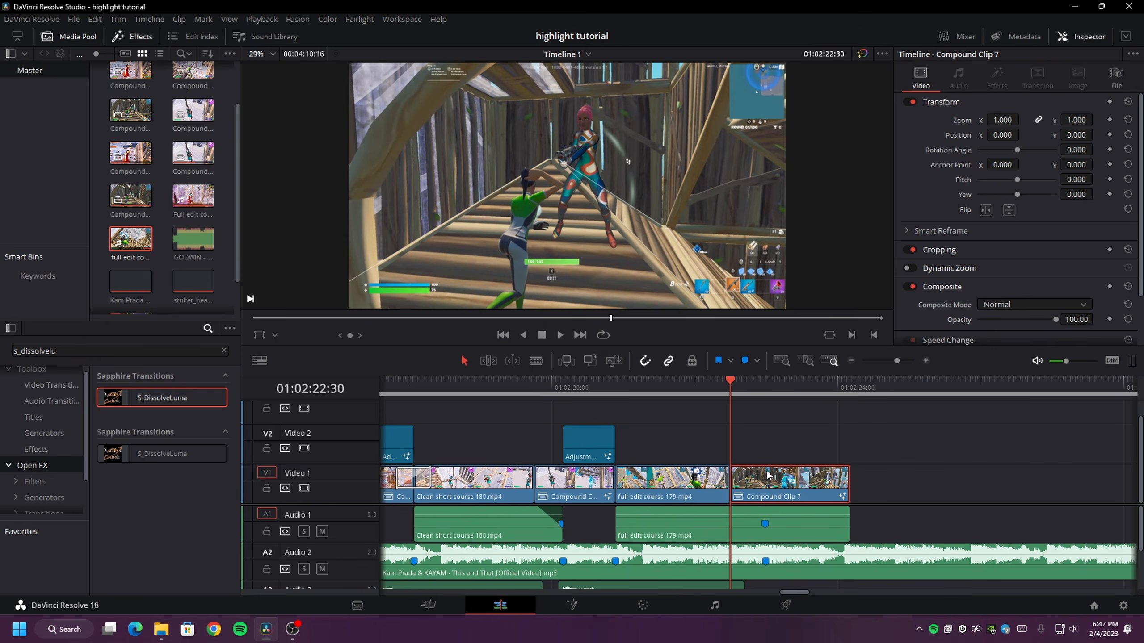
Add an adjustment clip on Video 2 over the new compound clip, running from 01:02:22:38 to the fifth music marker.
key("shift+Down")
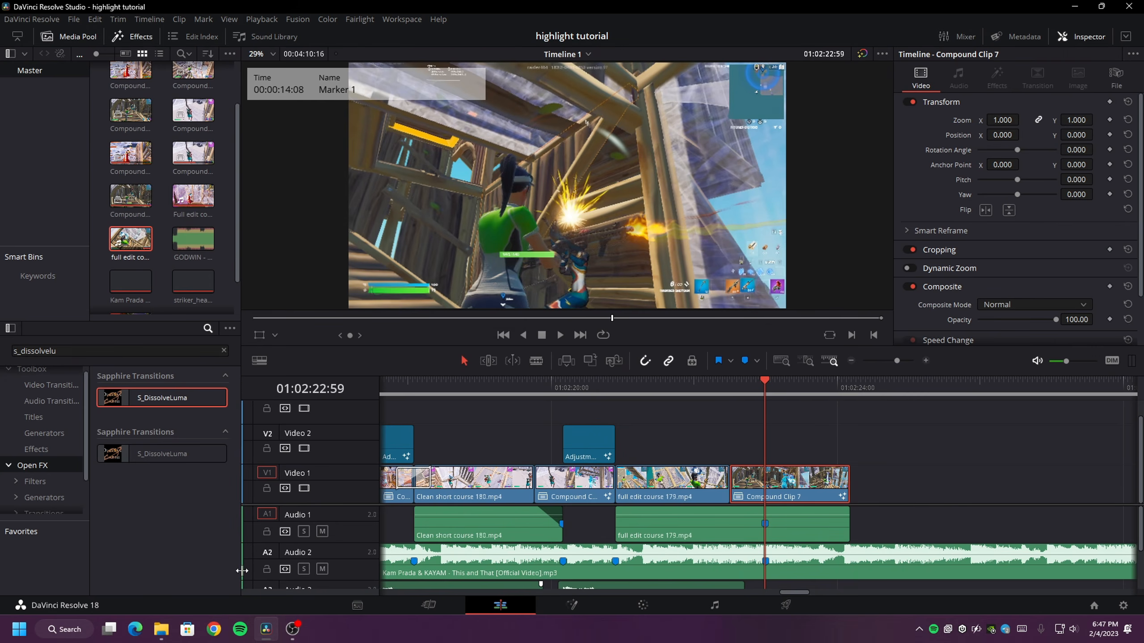
left_click(225, 350)
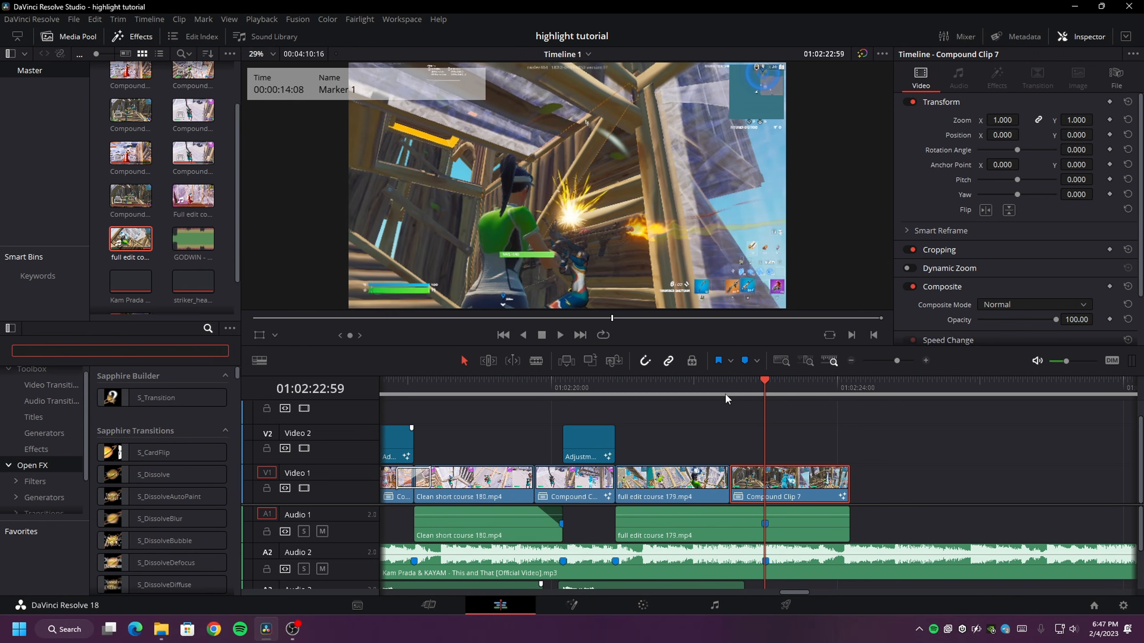
left_click(756, 429)
left_click(768, 385)
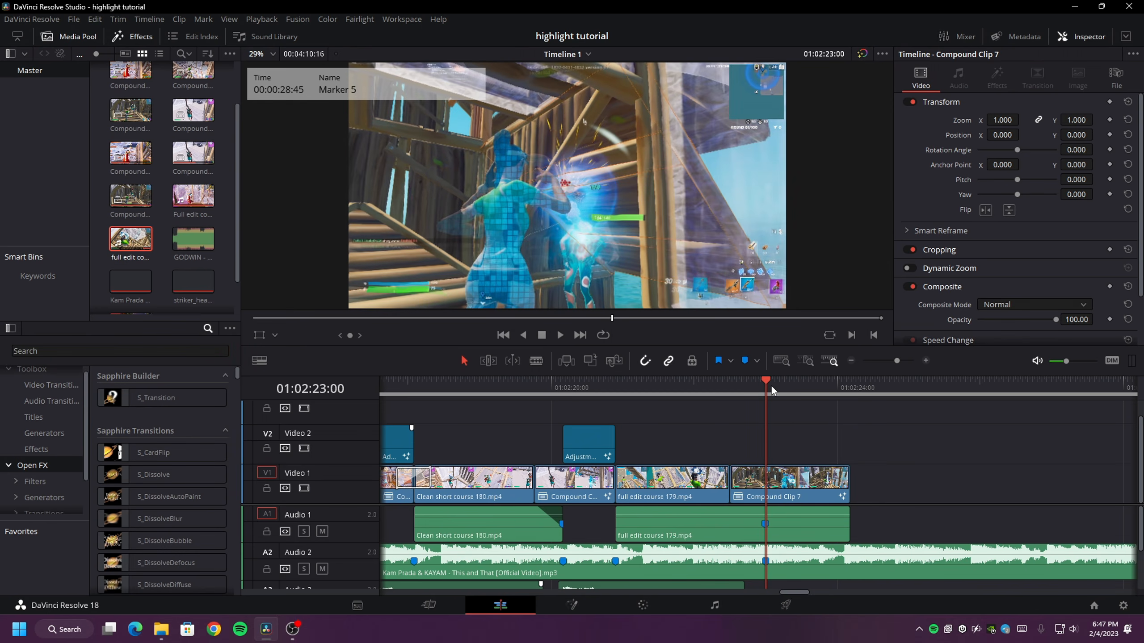
key("Left")
key("Left")
key("Left")
key("Left")
key("Left")
key("Left")
key("Left")
key("Left")
key("Left")
key("Left")
key("Left")
key("Left")
key("Left")
key("Left")
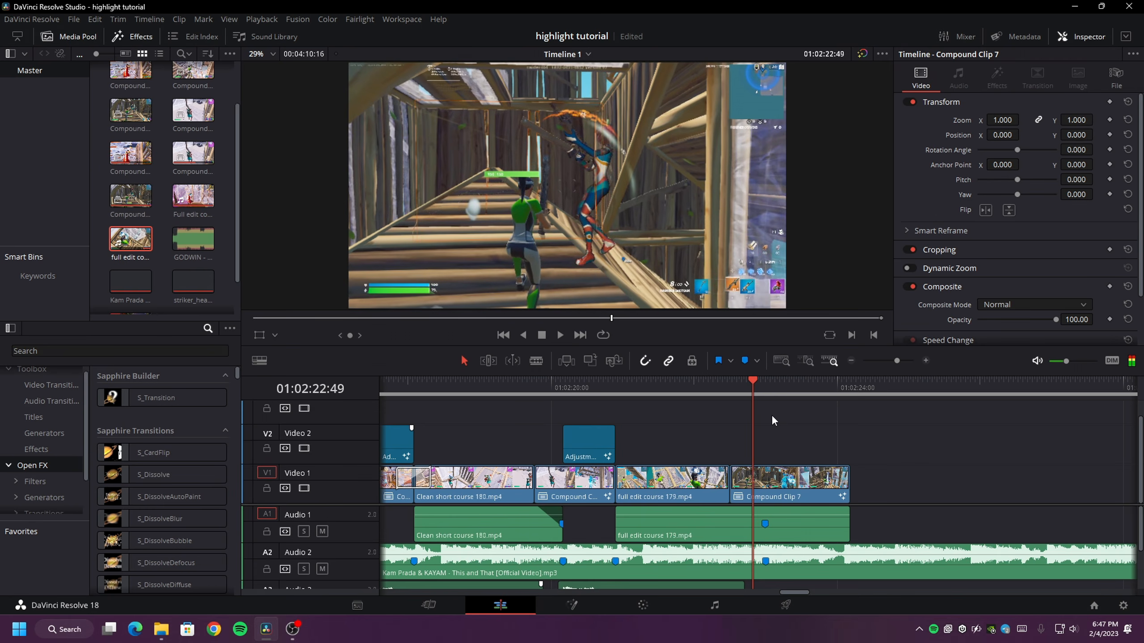
key("Left")
key("Left")
key("Left")
key("Left")
key("Left")
key("Left")
key("Left")
key("Left")
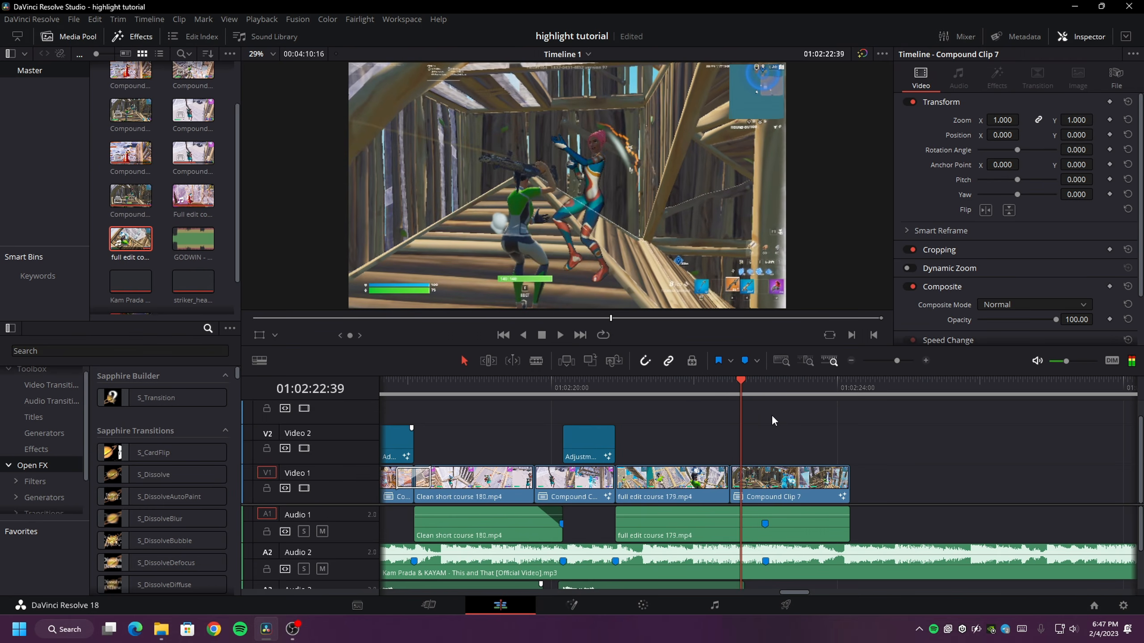
left_click(41, 449)
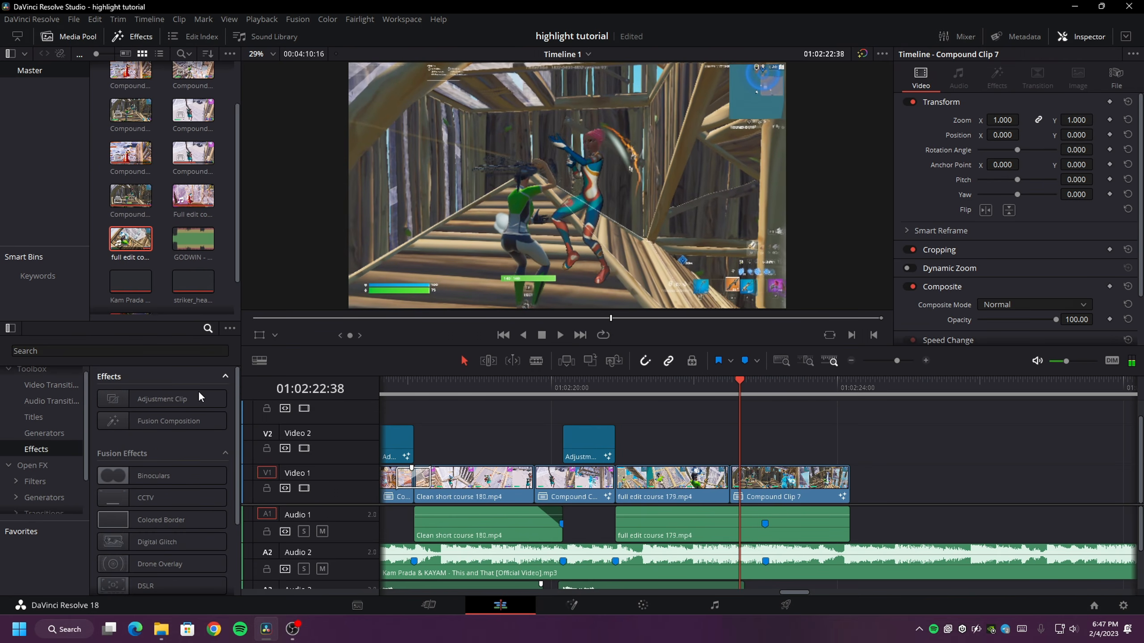
left_click_drag(198, 397, 873, 453)
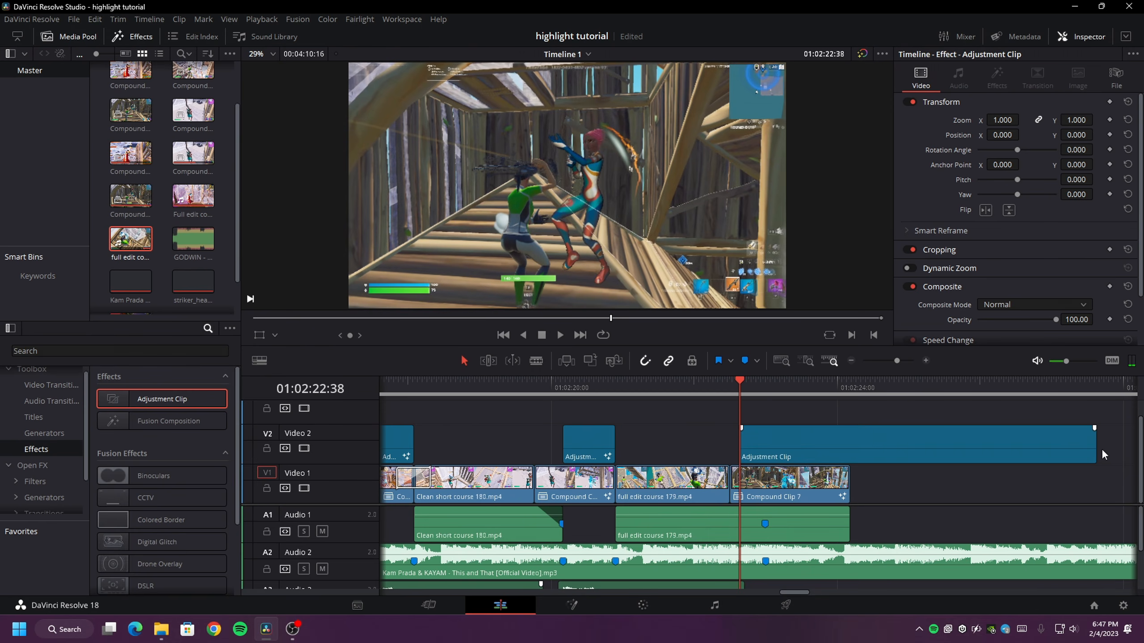
left_click_drag(1095, 453, 757, 440)
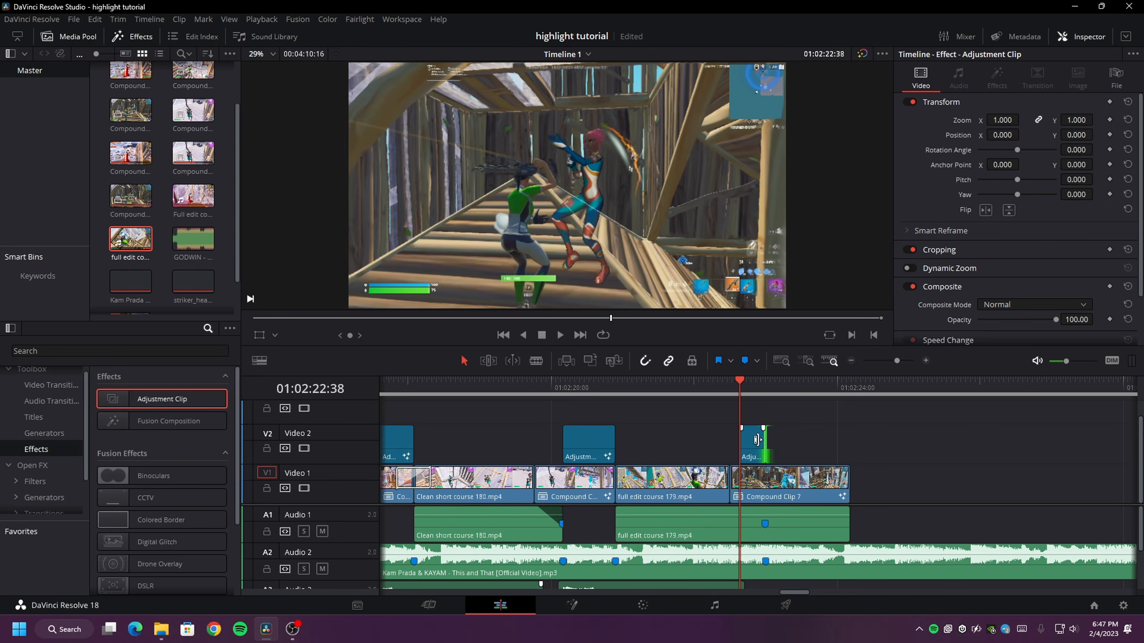
Insert the second preset from the Buildups folder between MediaIn1 and MediaOut1 in the short adjustment clip's Fusion composition.
left_click(757, 436)
right_click(753, 439)
left_click(792, 376)
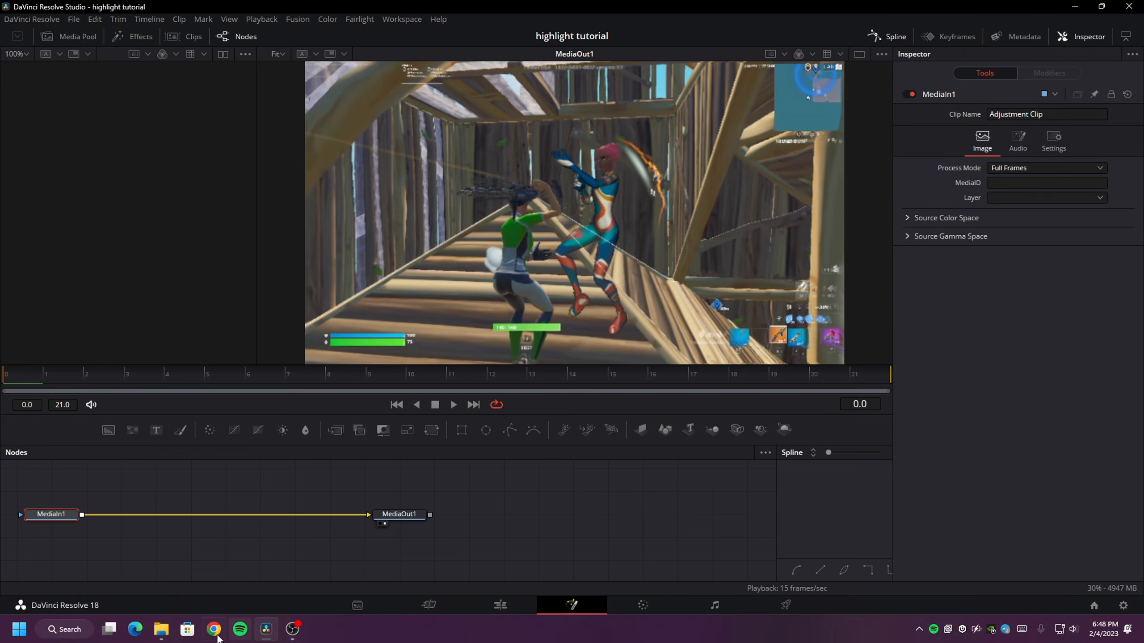
left_click(161, 630)
key("alt+Left")
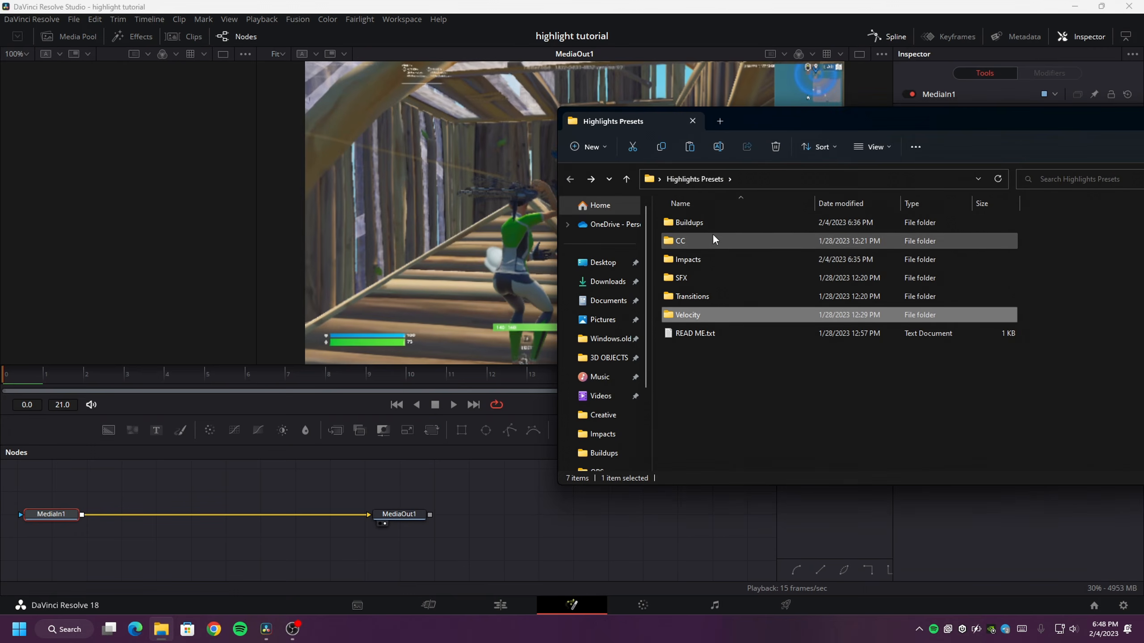
double_click(702, 225)
left_click(702, 241)
left_click_drag(743, 241, 165, 500)
left_click_drag(268, 513, 123, 505)
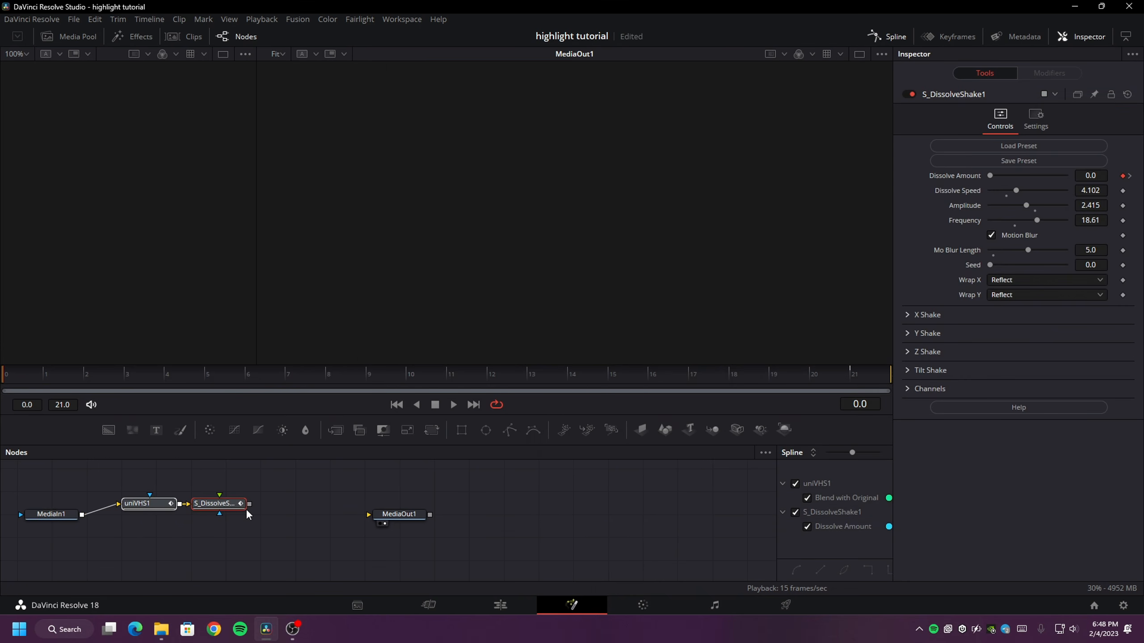
left_click_drag(249, 504, 368, 514)
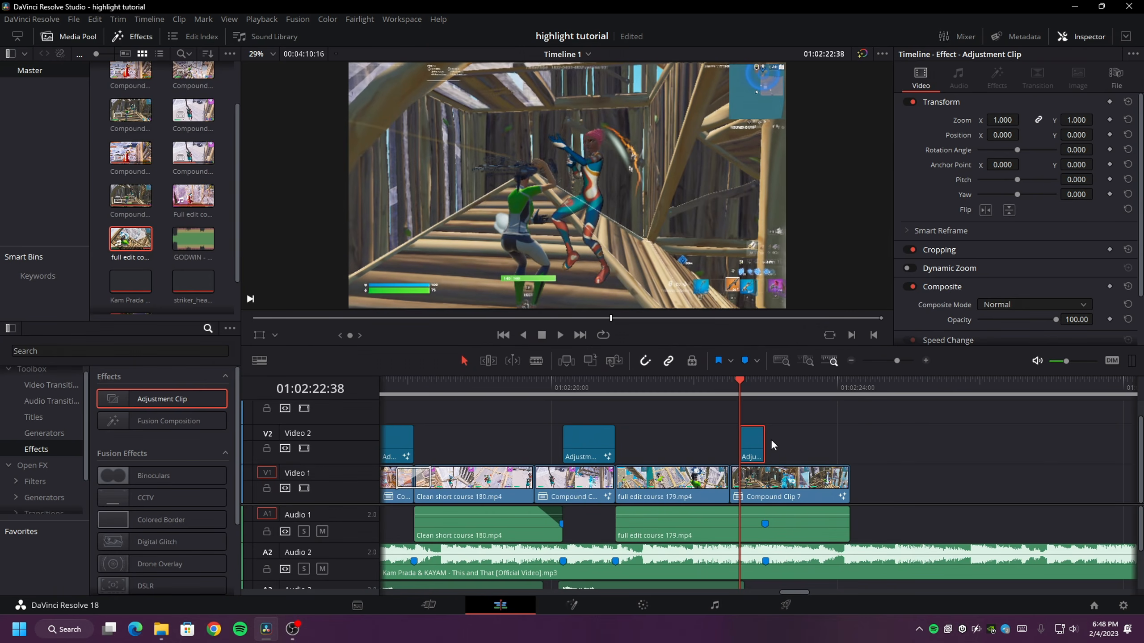
Add another adjustment clip on Video 2 directly after the buildup one and cut it off at the compound clip's end.
left_click_drag(172, 412, 774, 444)
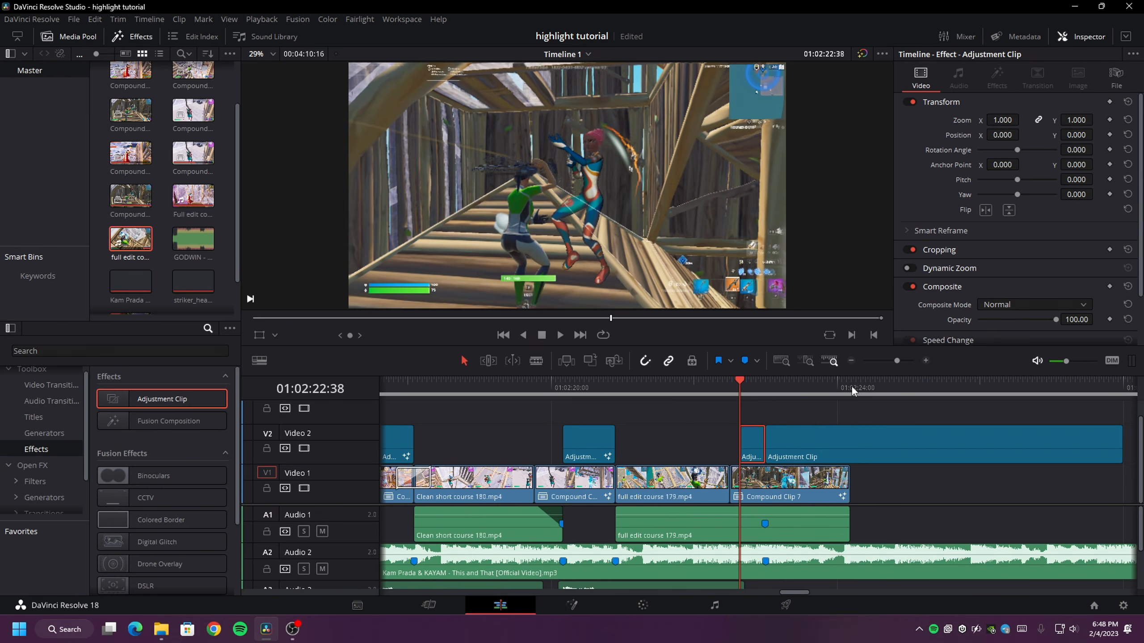
left_click(851, 386)
key("ctrl+b")
key("BackSpace")
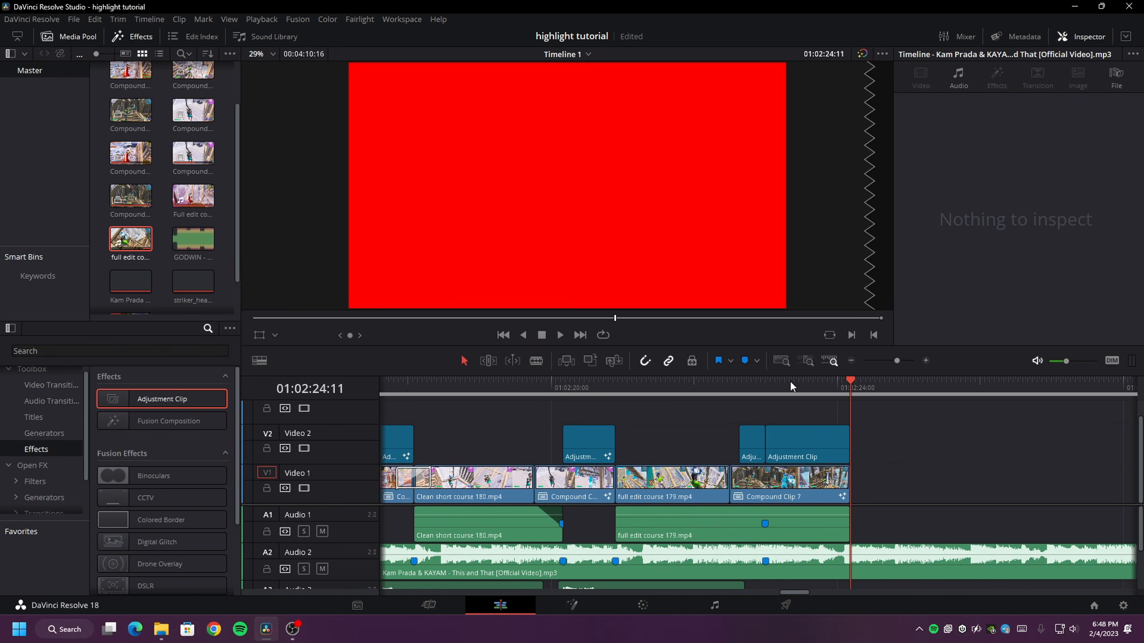
Insert the Impact 3.setting preset between MediaIn1 and MediaOut1 in the second adjustment clip's Fusion composition, and return to the timeline.
left_click(790, 380)
right_click(815, 447)
left_click(866, 371)
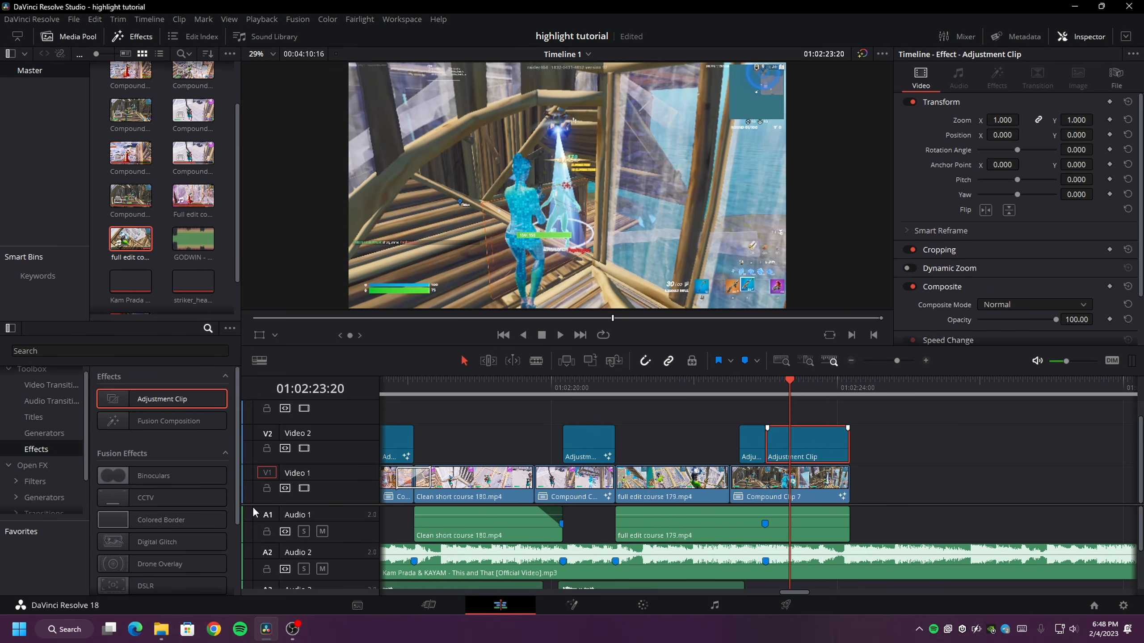
left_click(161, 629)
key("alt+Left")
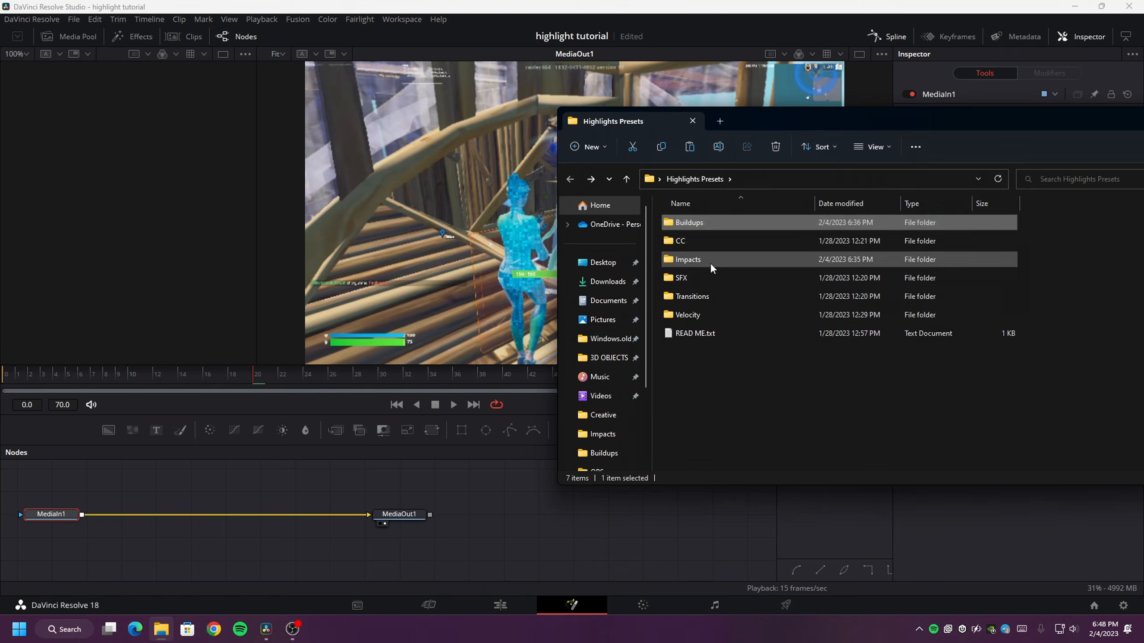
double_click(710, 262)
left_click_drag(694, 260, 189, 568)
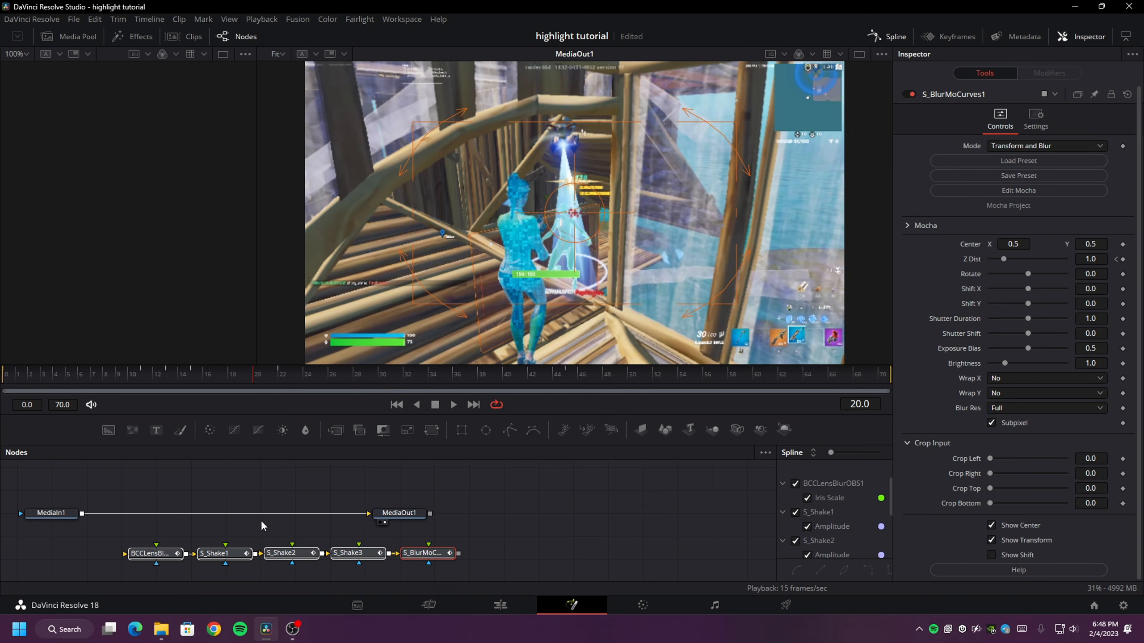
left_click_drag(252, 514, 125, 553)
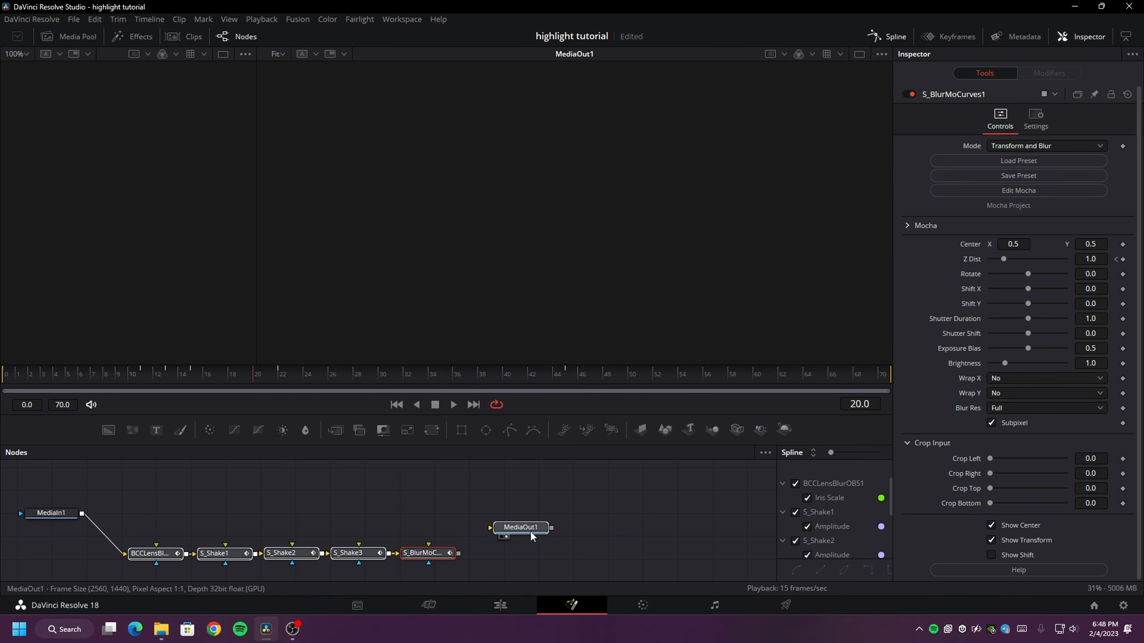
left_click(530, 531)
left_click_drag(459, 553, 524, 536)
left_click(500, 605)
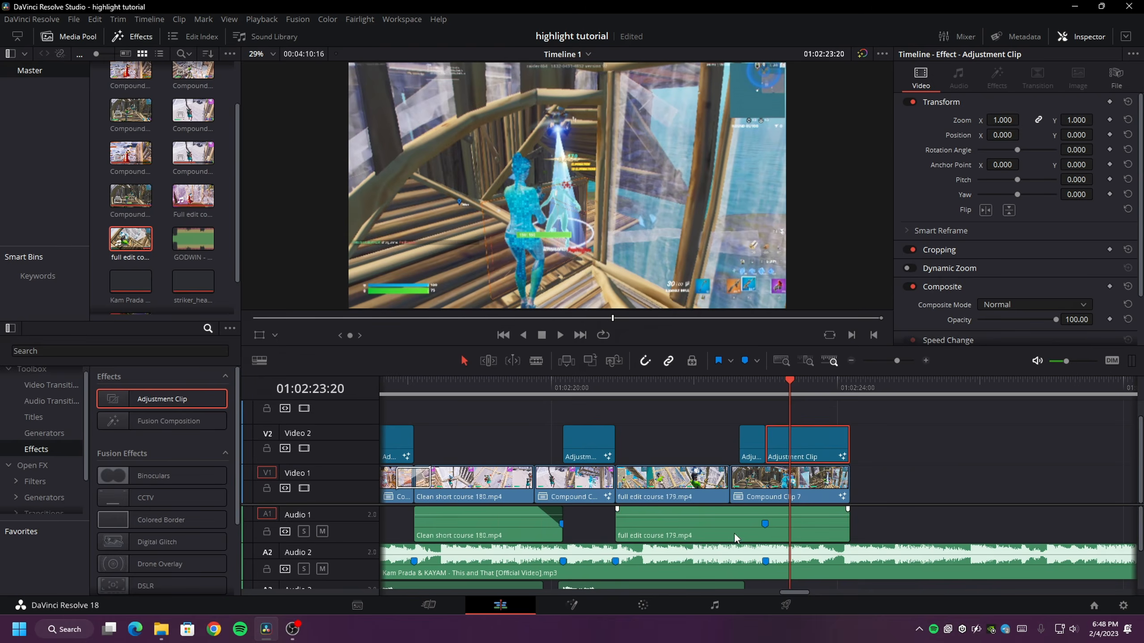
Add an adjustment clip above Video 2 from 01:02:20:49 to the cut before full edit course 179.mp4.
left_click_drag(625, 392, 617, 393)
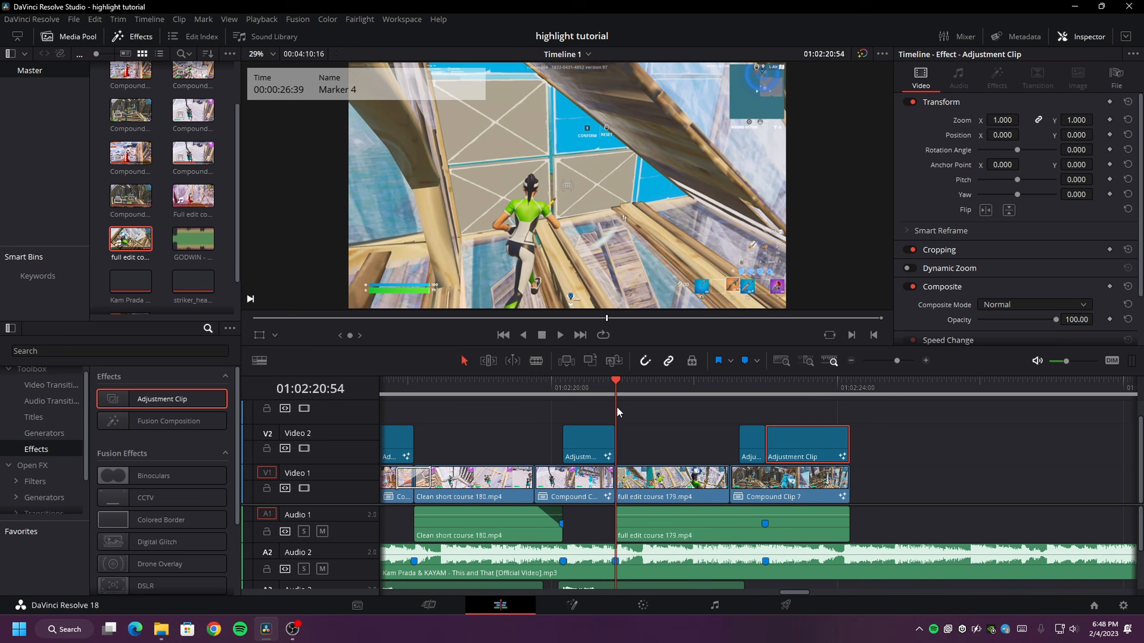
left_click(624, 441)
key("Left")
key("Left")
key("Left")
key("Left")
key("Left")
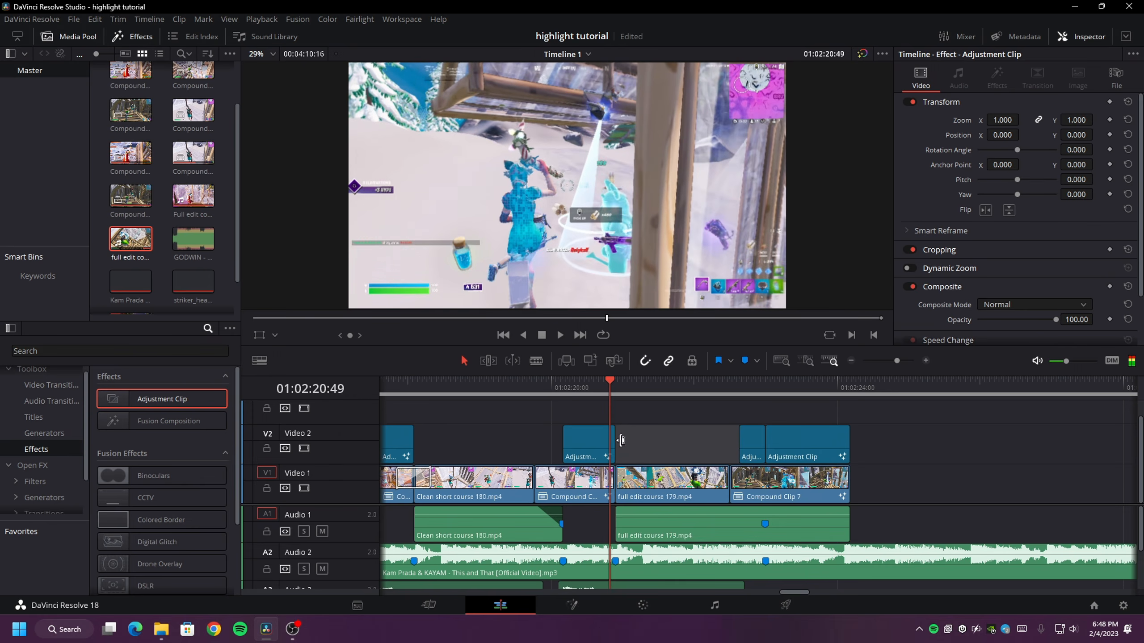
left_click_drag(162, 398, 624, 412)
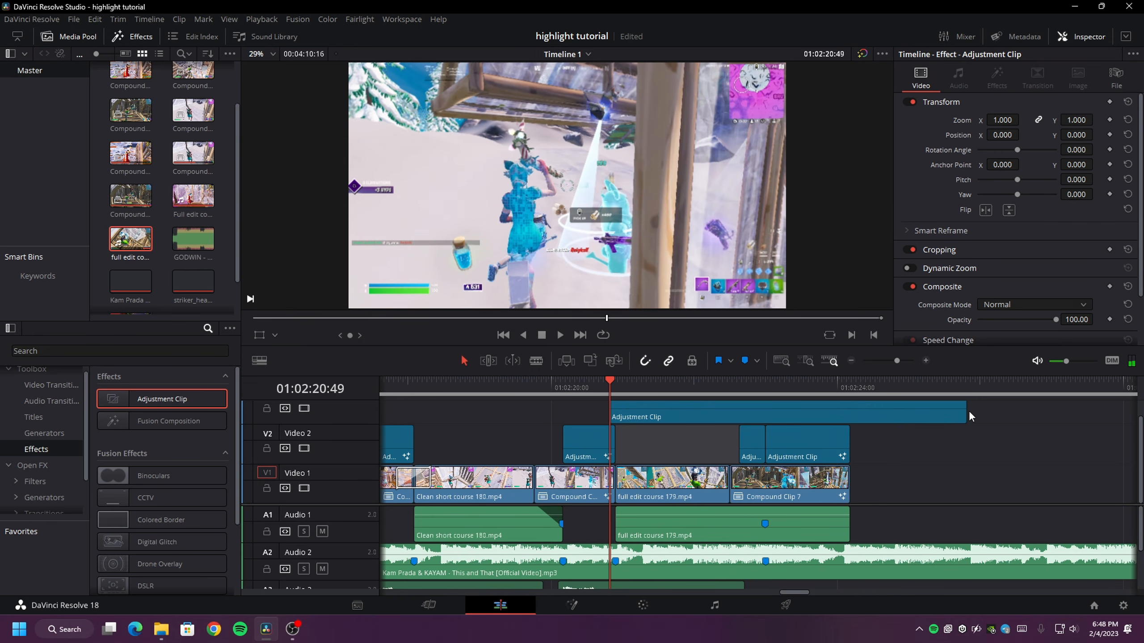
left_click_drag(967, 411, 614, 418)
left_click(620, 457)
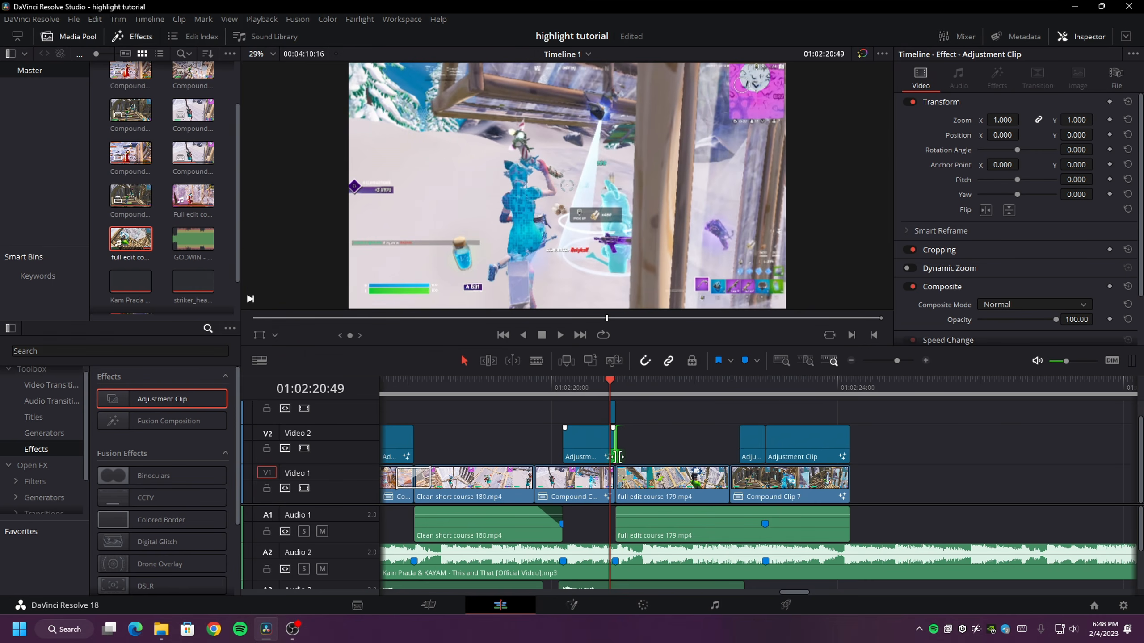
left_click(928, 362)
left_click(928, 362)
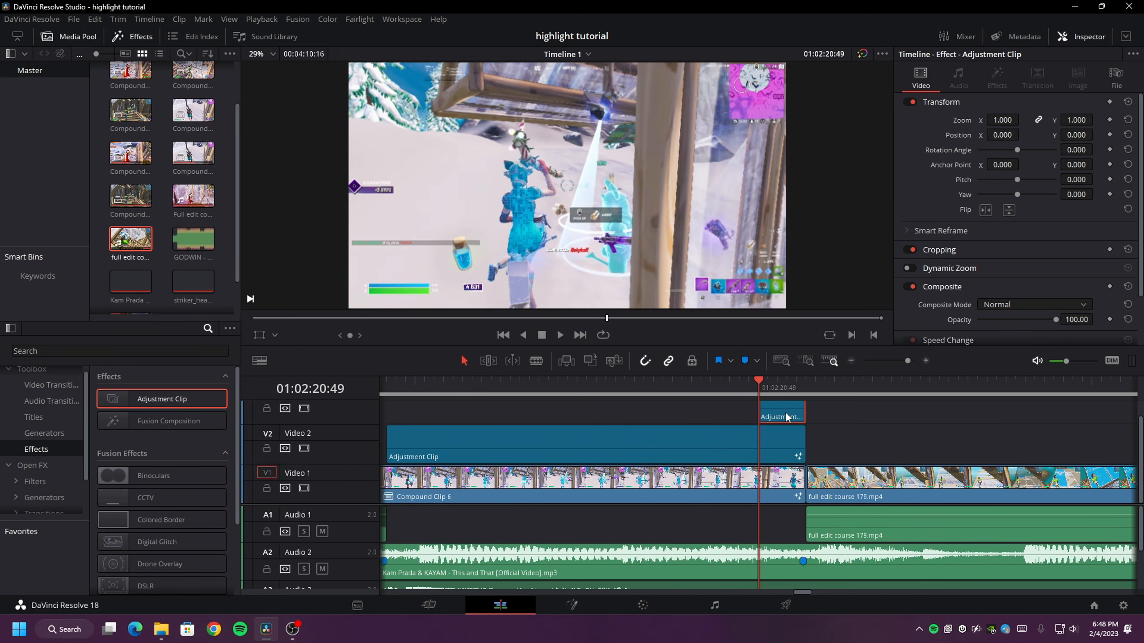
Insert the Zoom in Part A (5).setting transition preset between MediaIn1 and MediaOut1 in the short adjustment clip's Fusion composition, and return to the timeline.
right_click(784, 411)
left_click(822, 552)
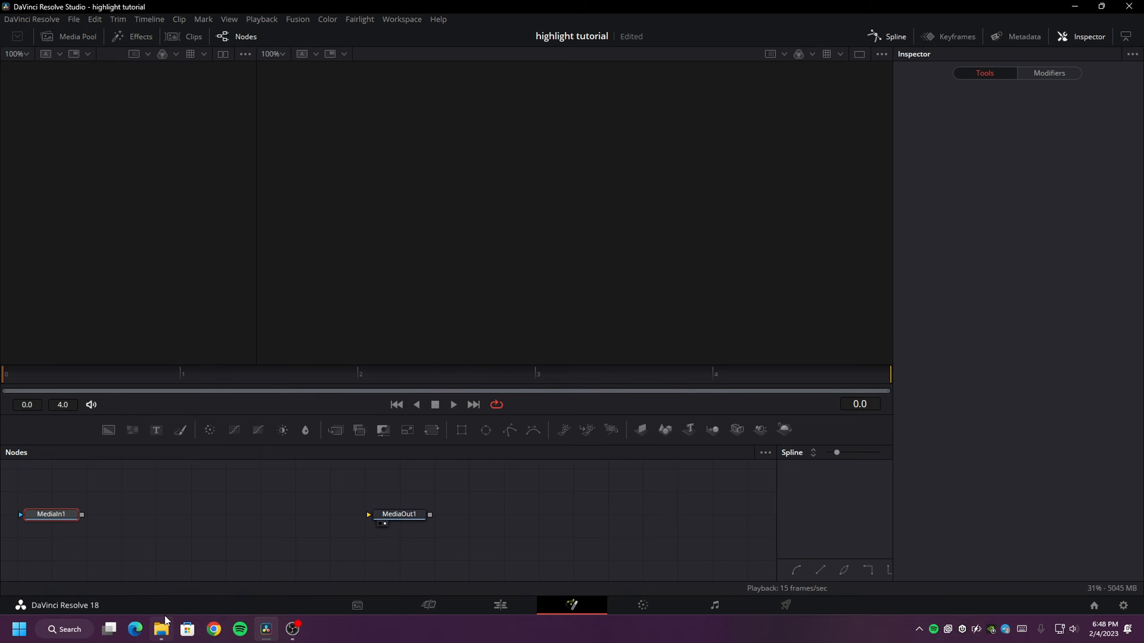
left_click(162, 629)
left_click(626, 178)
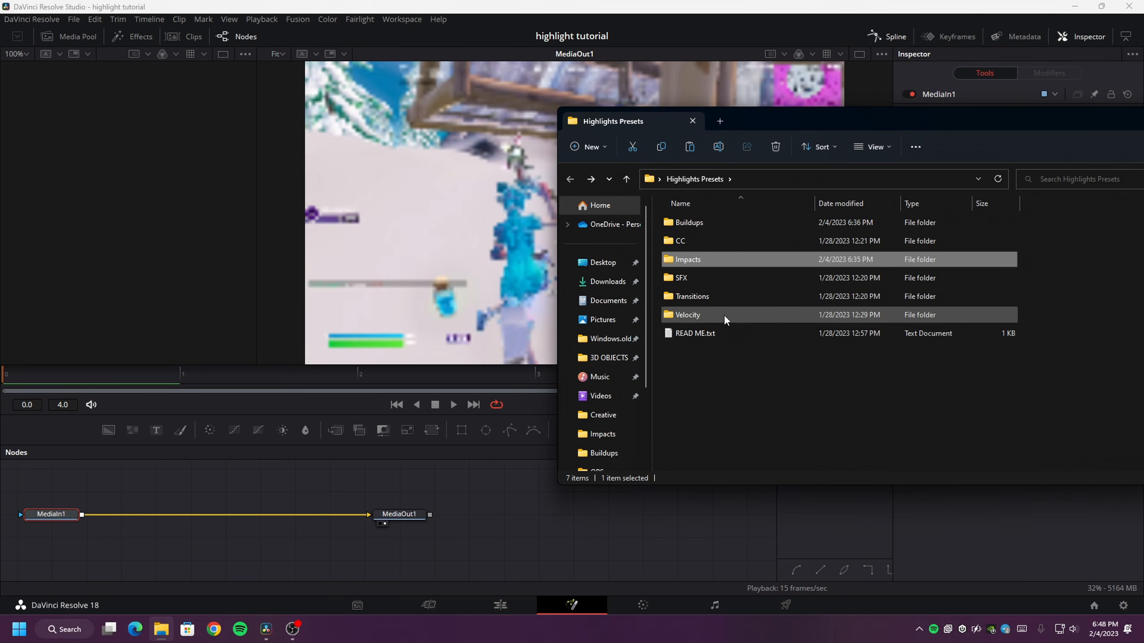
double_click(720, 296)
left_click_drag(759, 118, 538, 111)
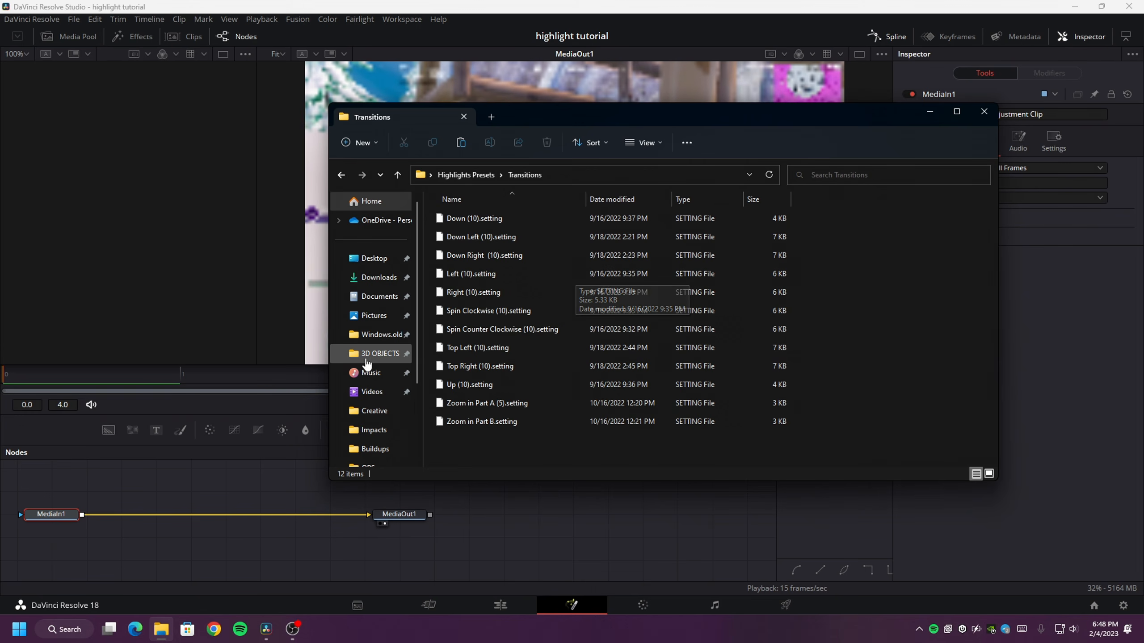
left_click_drag(522, 116, 538, 85)
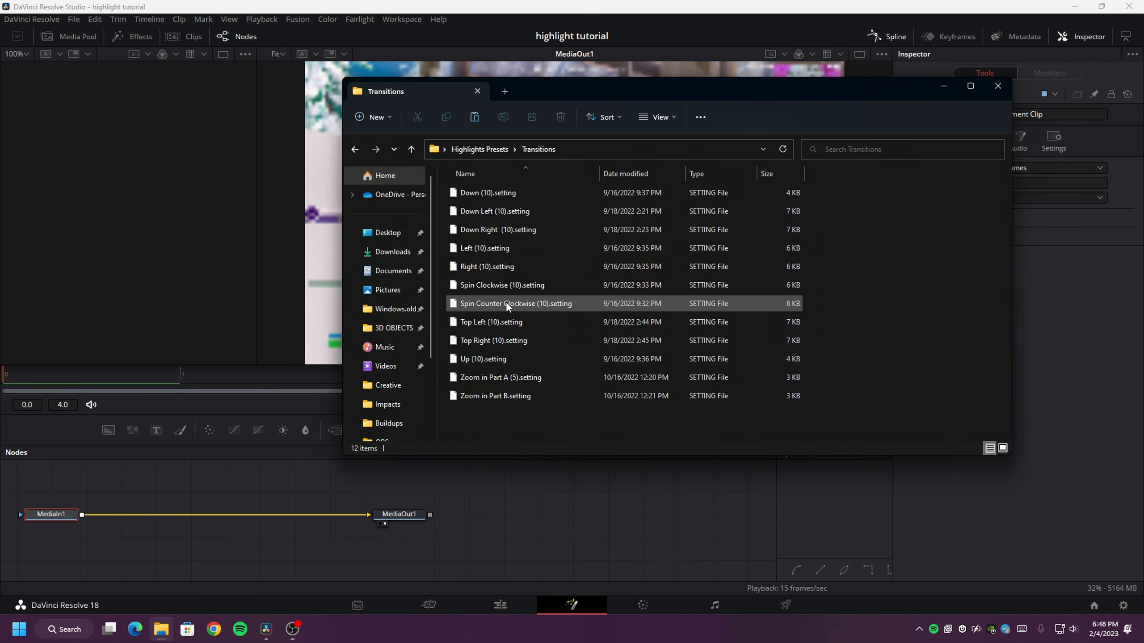
left_click_drag(586, 378, 246, 515)
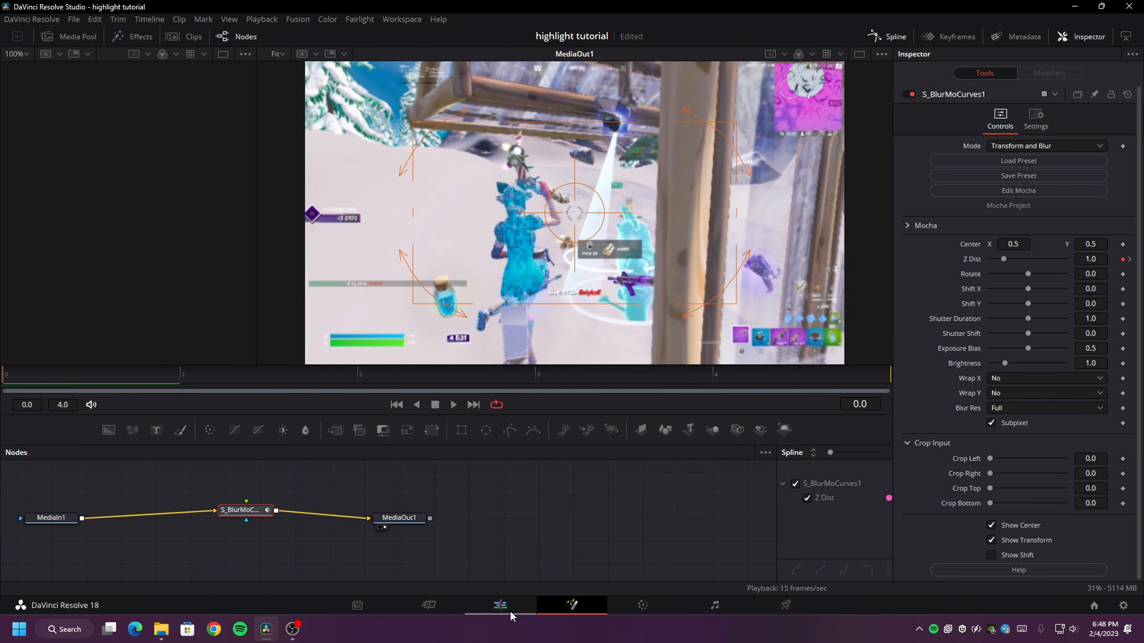
left_click(500, 605)
Add an adjustment clip above Video 2 from 01:02:20:54, directly after the zoom-in one, and shorten it to a brief clip.
left_click(818, 396)
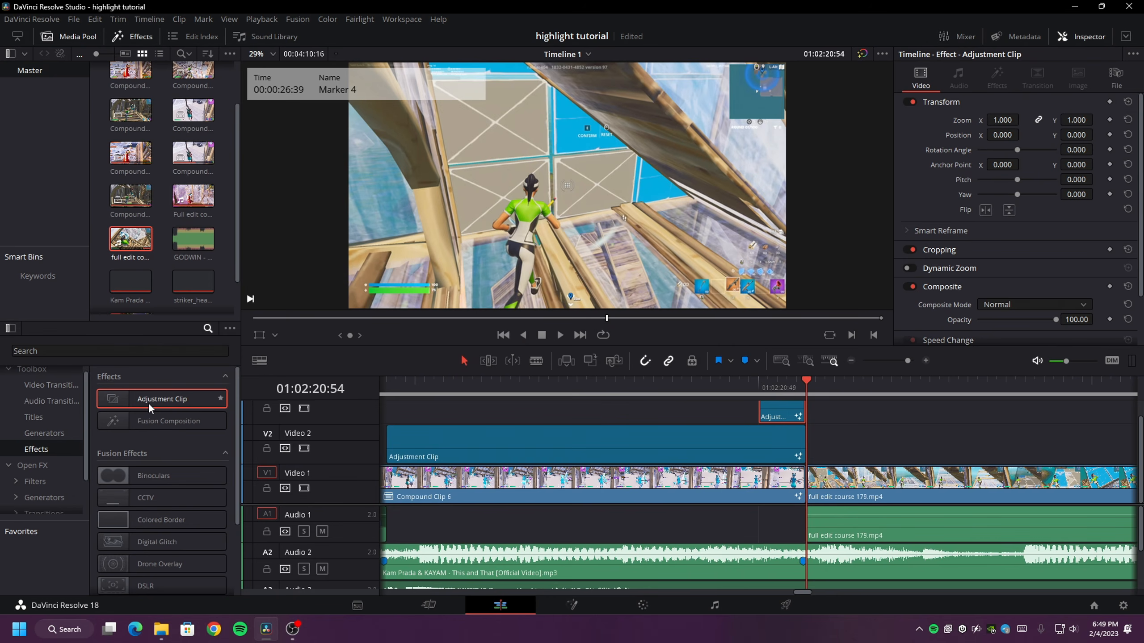
mouse_move(150, 404)
left_mouse_down()
mouse_move(855, 421)
mouse_move(816, 419)
left_mouse_up()
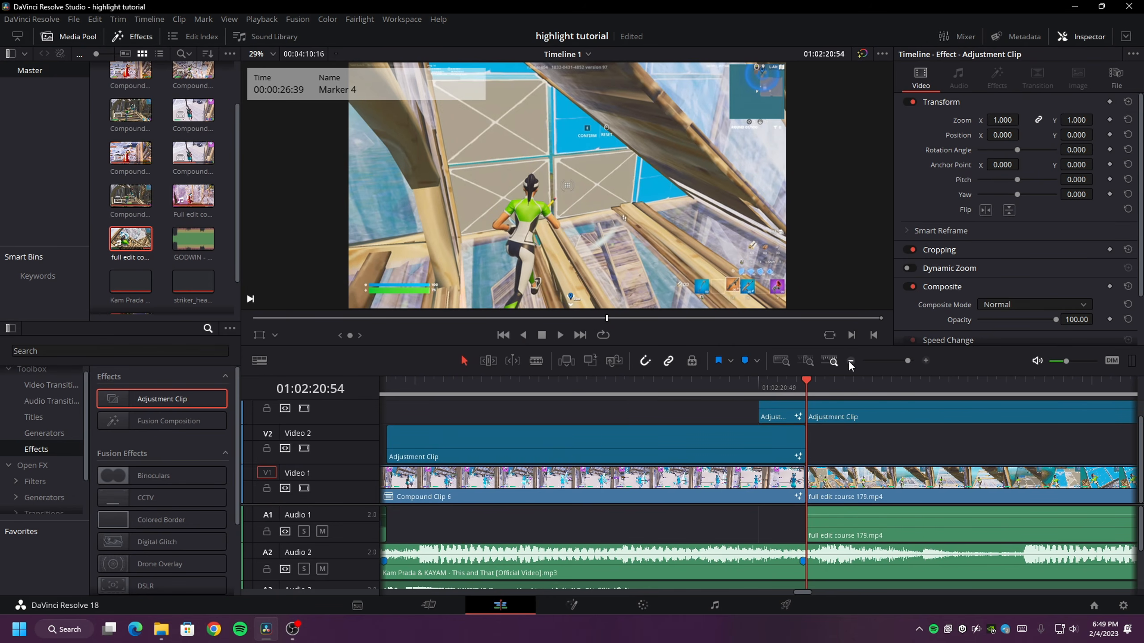
left_click(851, 361)
scroll(897, 445, "right", 5)
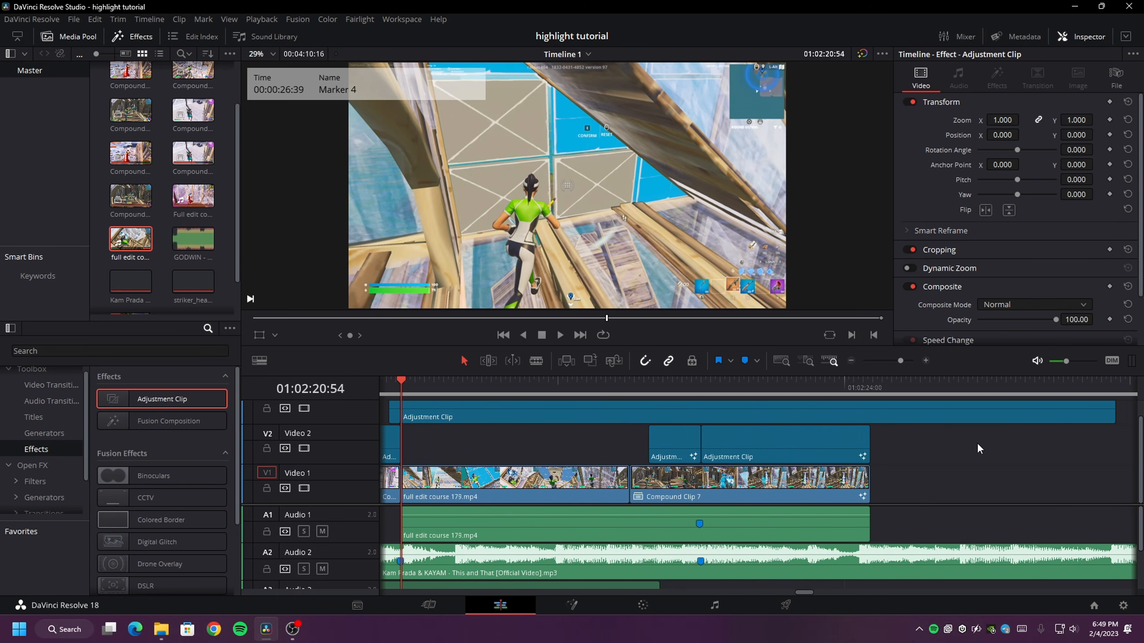
left_click_drag(1113, 411, 439, 415)
Insert the Zoom in Part B.setting preset between MediaIn1 and MediaOut1 in the new adjustment clip's Fusion composition, and return to the timeline.
right_click(437, 414)
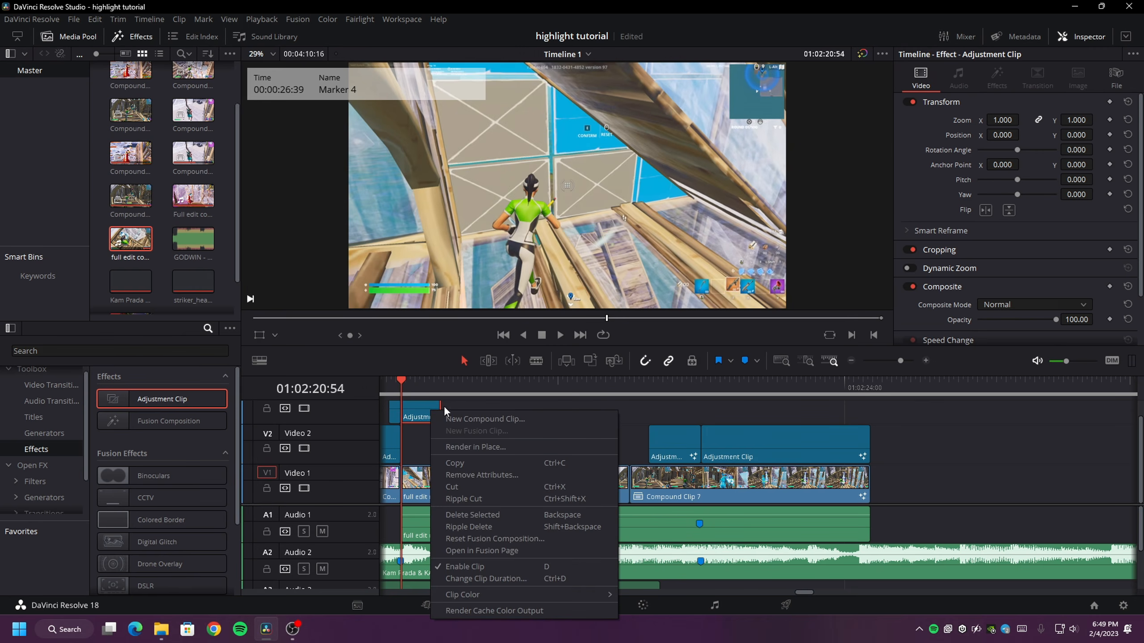
key("Escape")
left_click(926, 361)
right_click(802, 409)
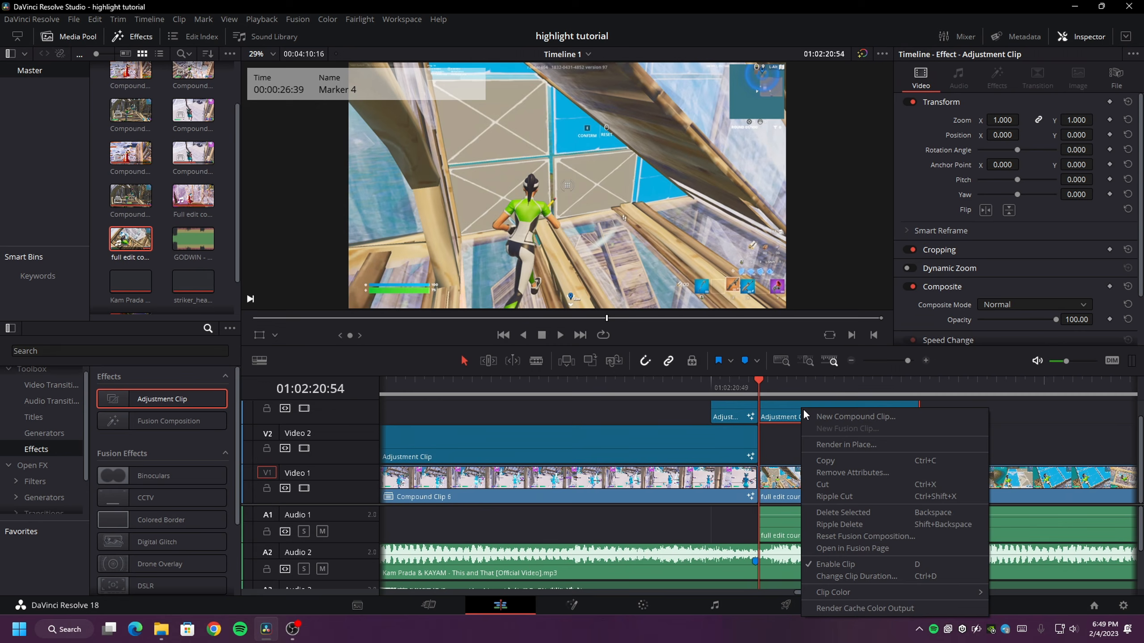
left_click(879, 549)
left_click(161, 629)
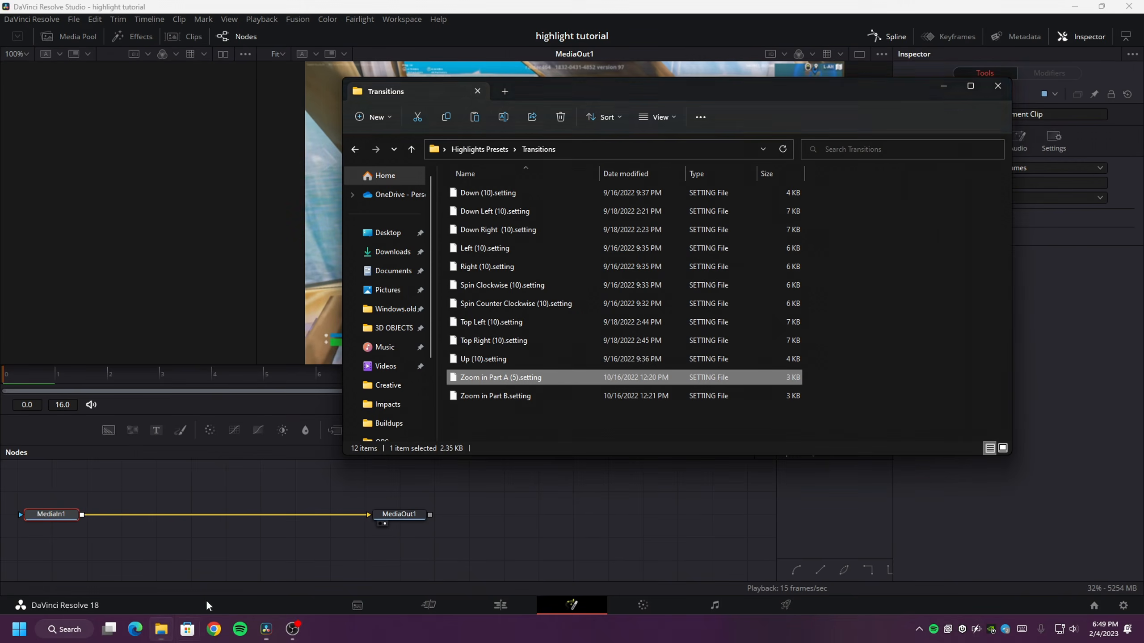
left_click_drag(495, 395, 211, 496)
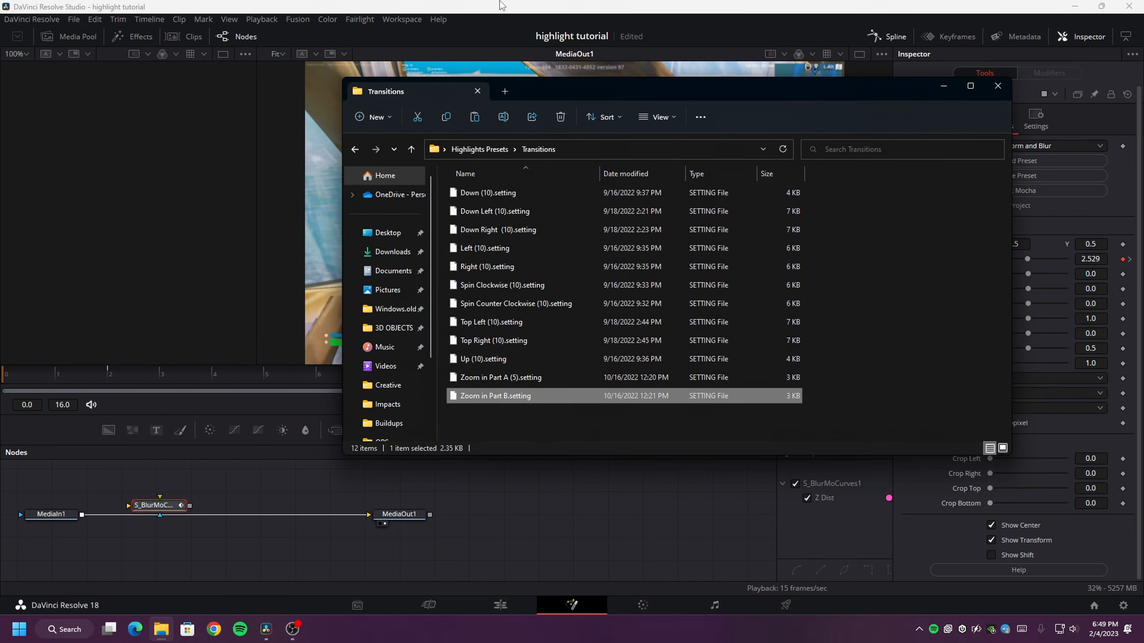
left_click(185, 508)
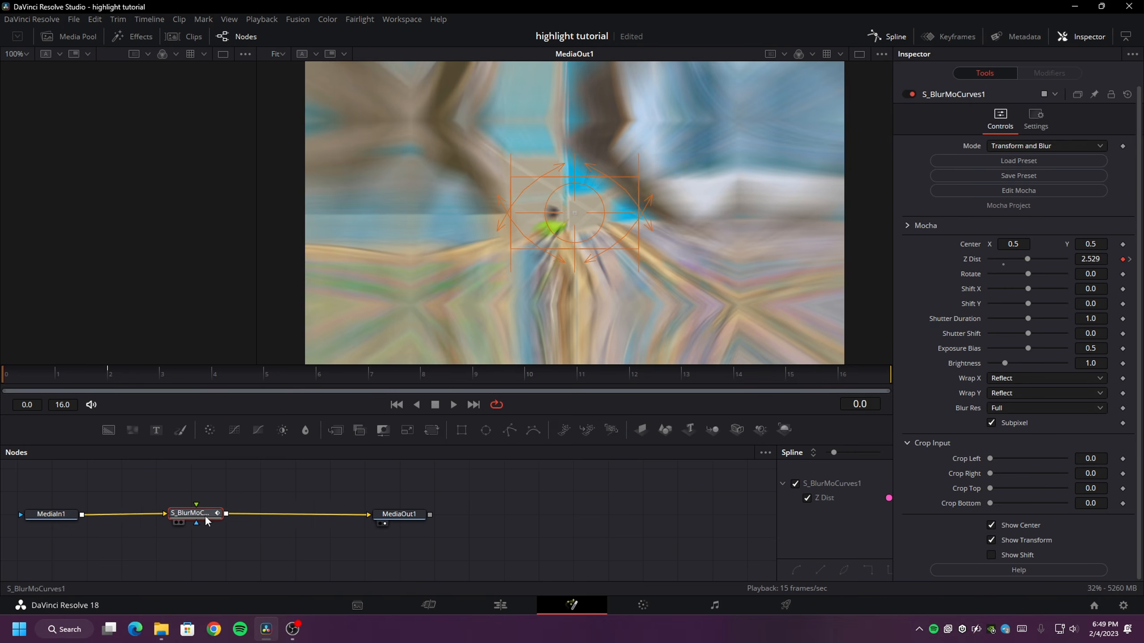
left_click(500, 605)
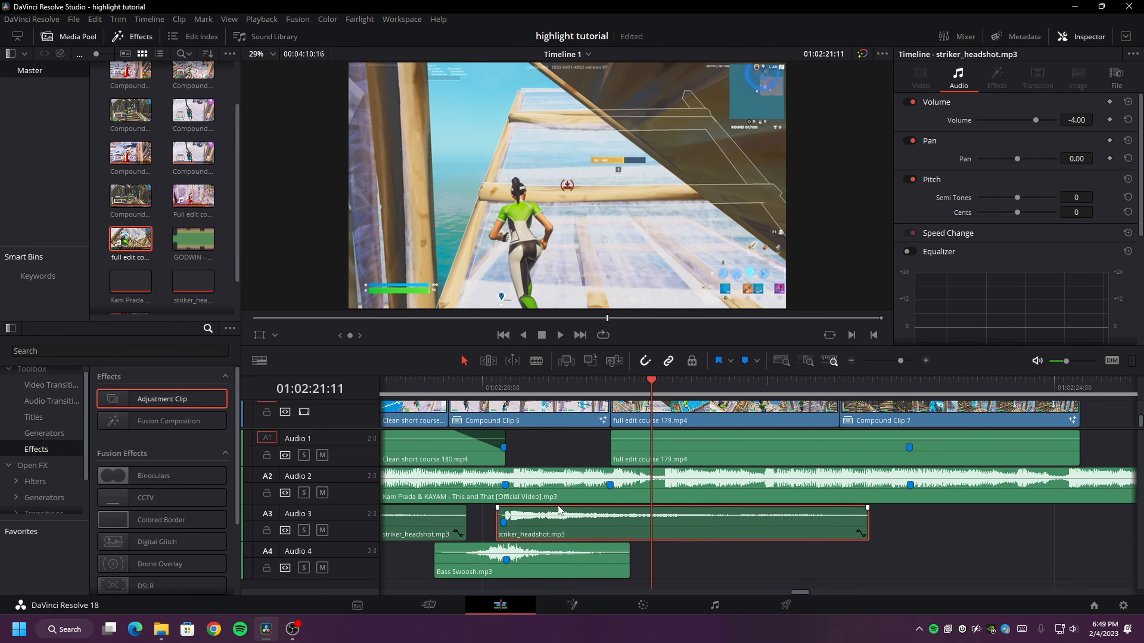
Copy striker_headshot.mp3 and Bass Swoosh.mp3 along their tracks, aligning their markers with the music marker over Compound Clip 7.
left_click_drag(538, 525, 949, 519)
left_click(466, 567)
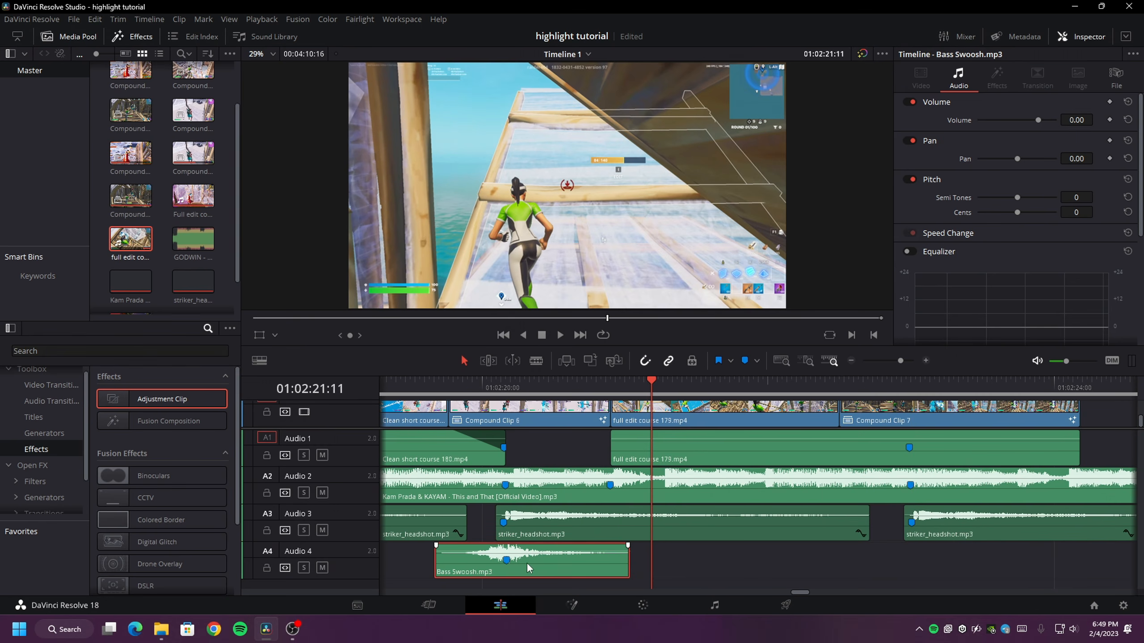
left_click_drag(466, 567, 868, 576)
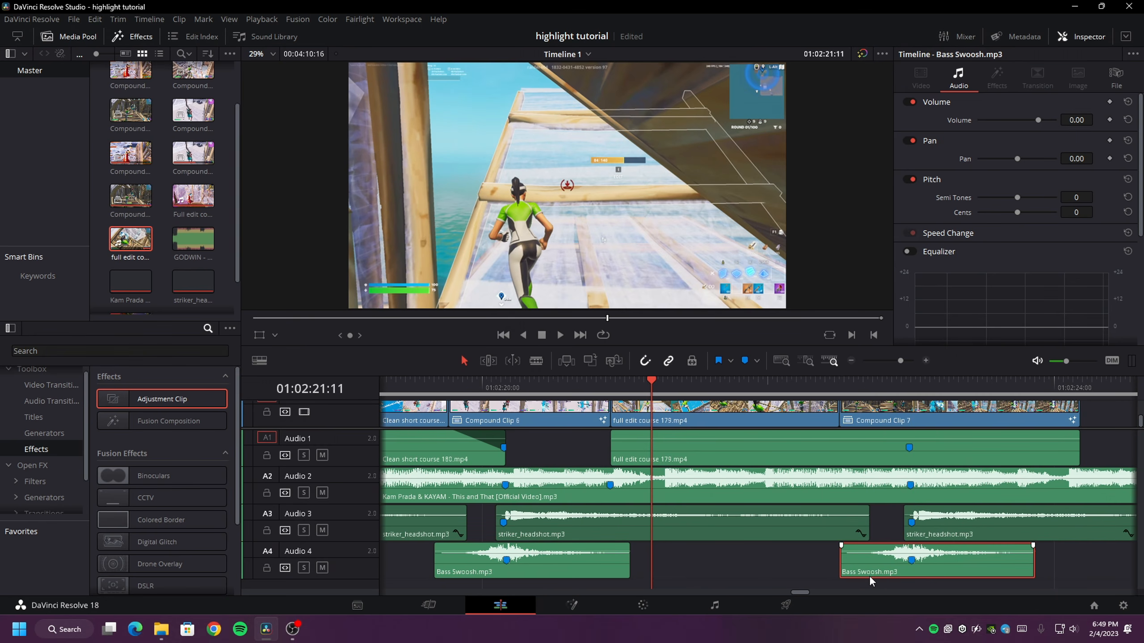
Split Full edit course 133.mp4 and the music at 01:02:11:14 and delete the parts before that point.
scroll(782, 437, "up", 3)
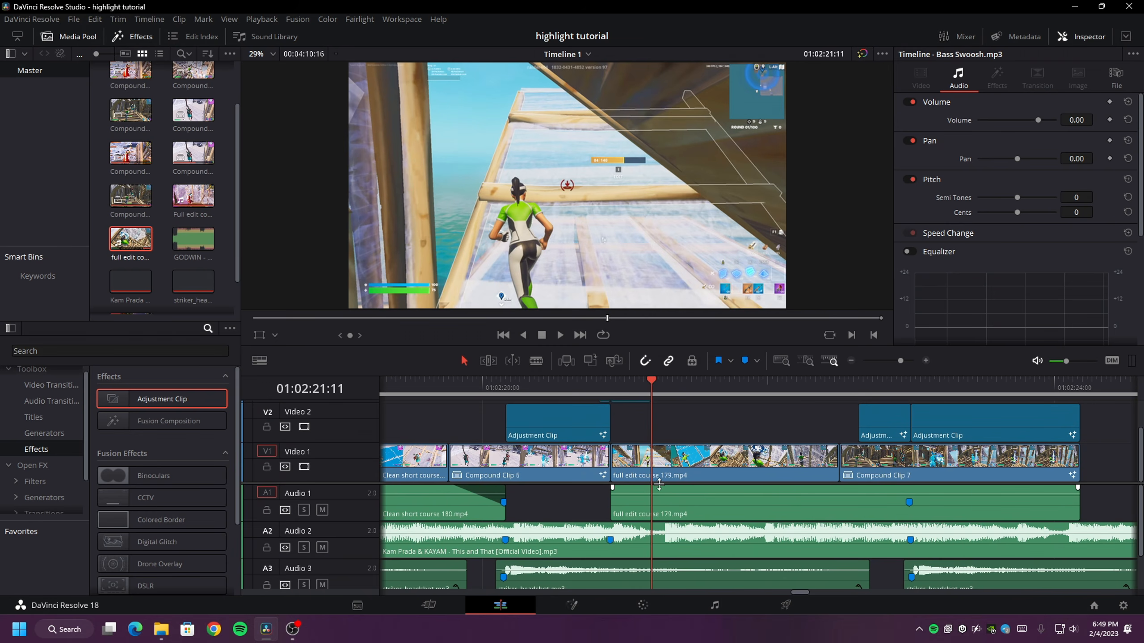
left_click(851, 360)
left_click(851, 361)
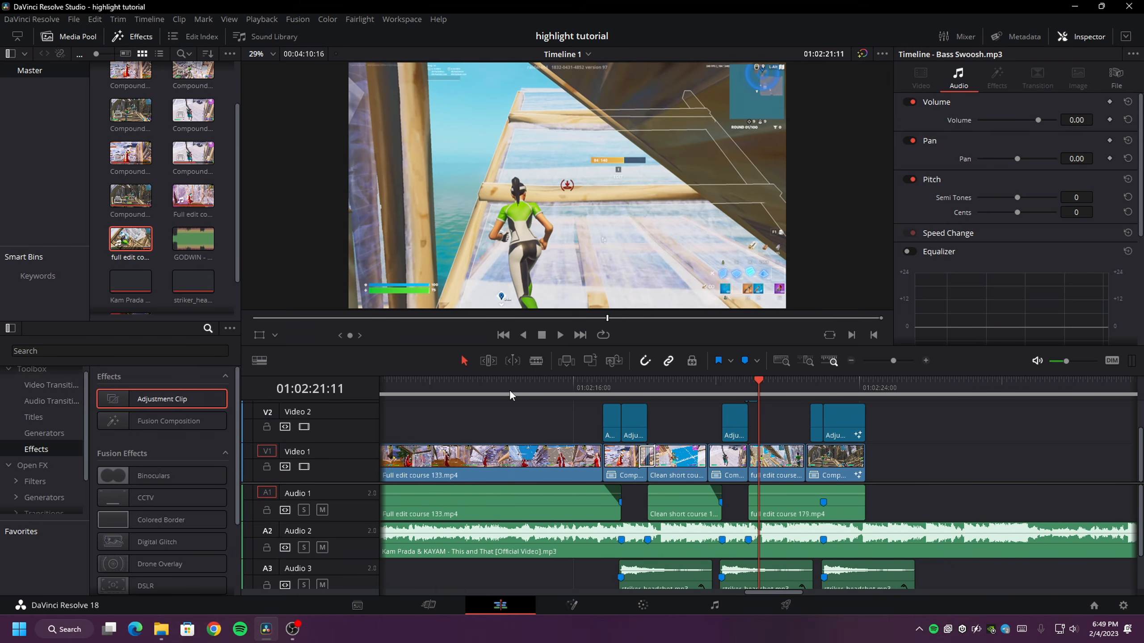
scroll(563, 433, "left", 3)
left_click(525, 390)
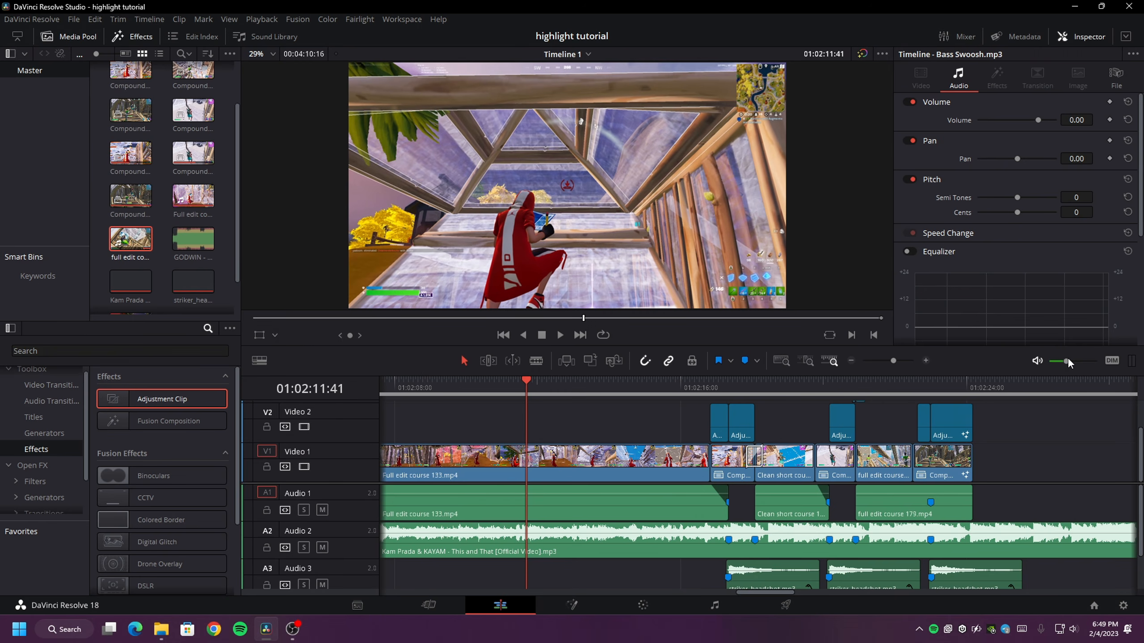
left_click(516, 385)
key("space")
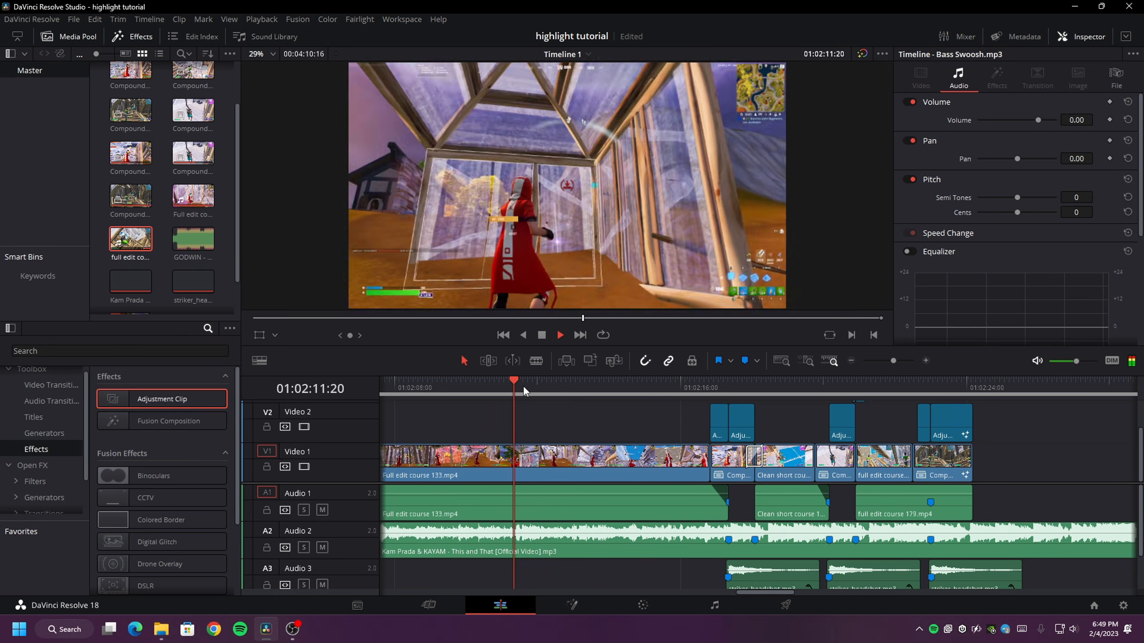
left_click_drag(528, 387, 509, 388)
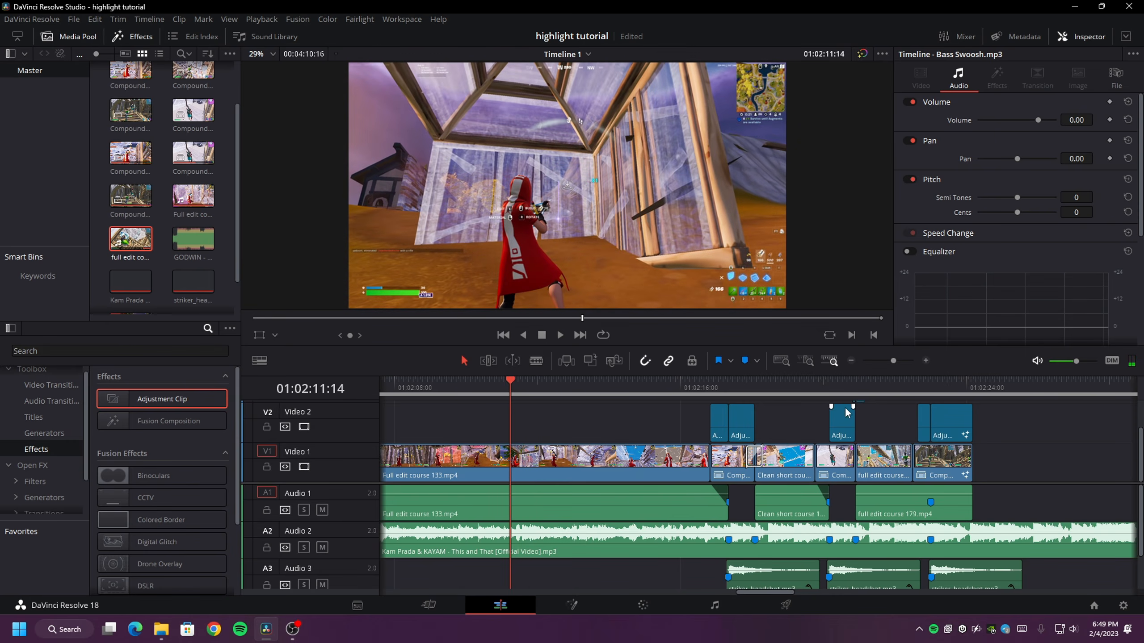
left_click_drag(1077, 361, 1069, 364)
key("ctrl+b")
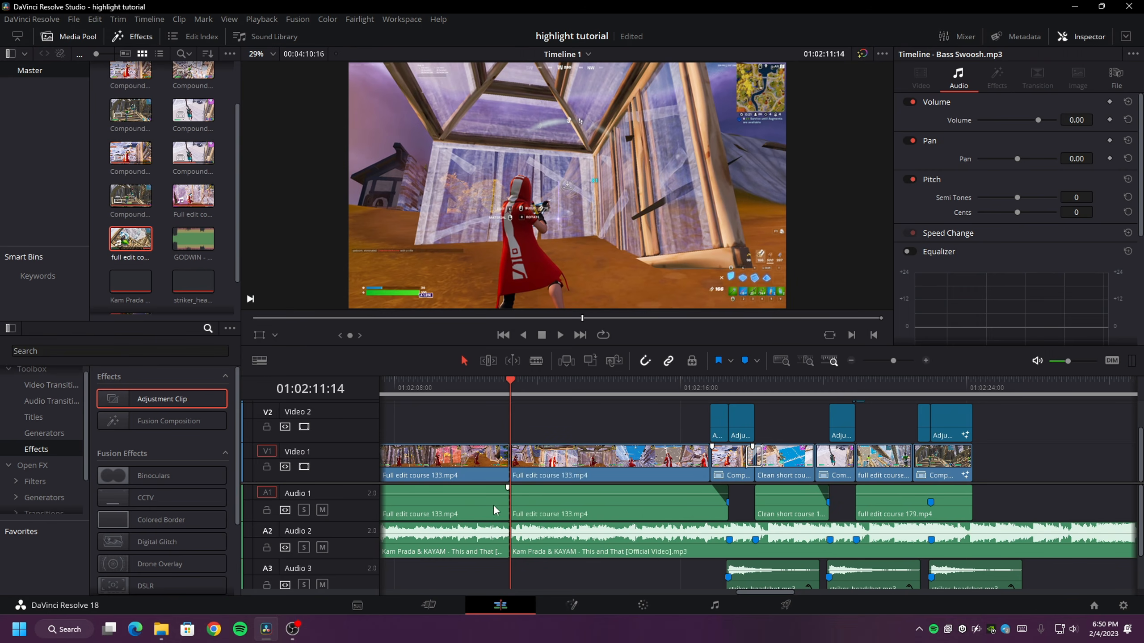
left_click(479, 457)
key("Delete")
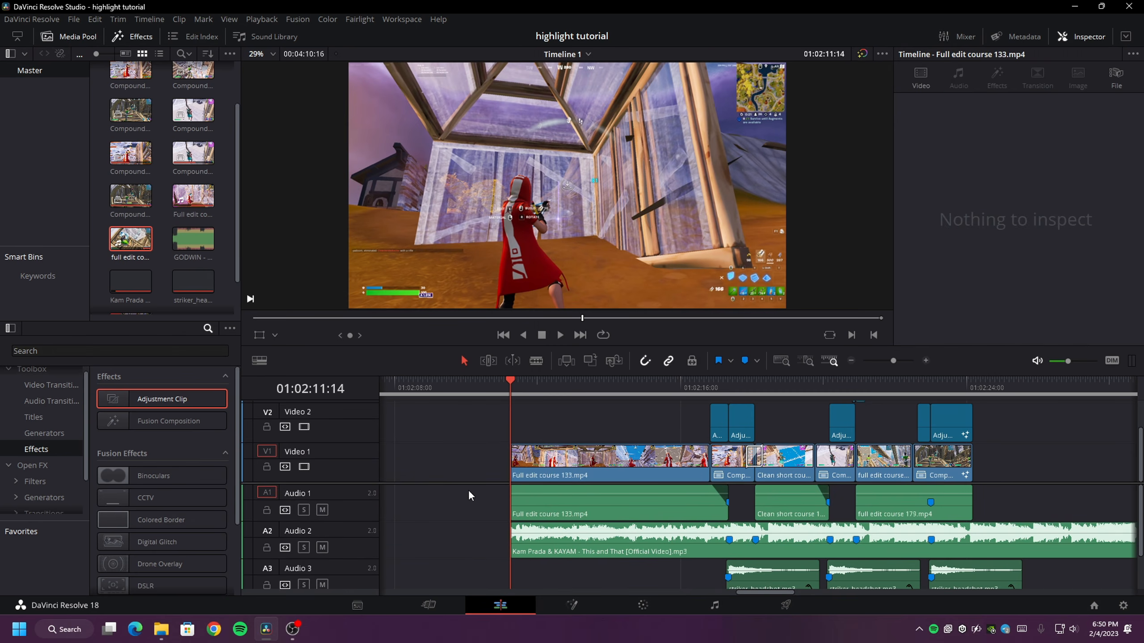
Place the nikto.avi title on Video 2 at 01:02:11:14, aligned with the start of Full edit course 133.mp4.
left_click_drag(511, 445, 553, 435)
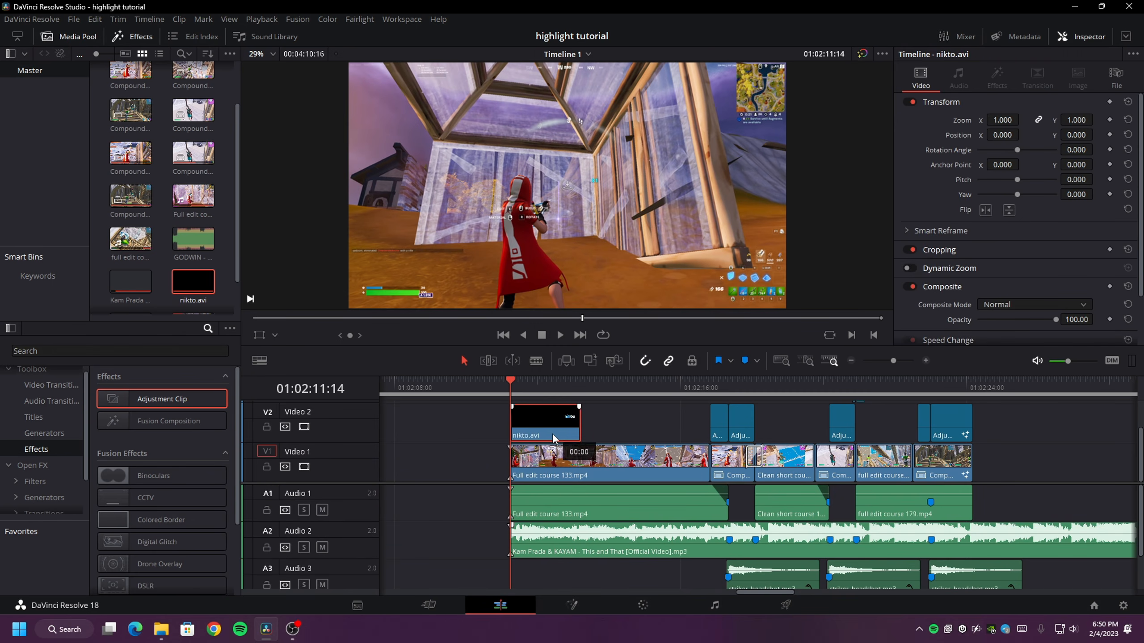
left_click(926, 361)
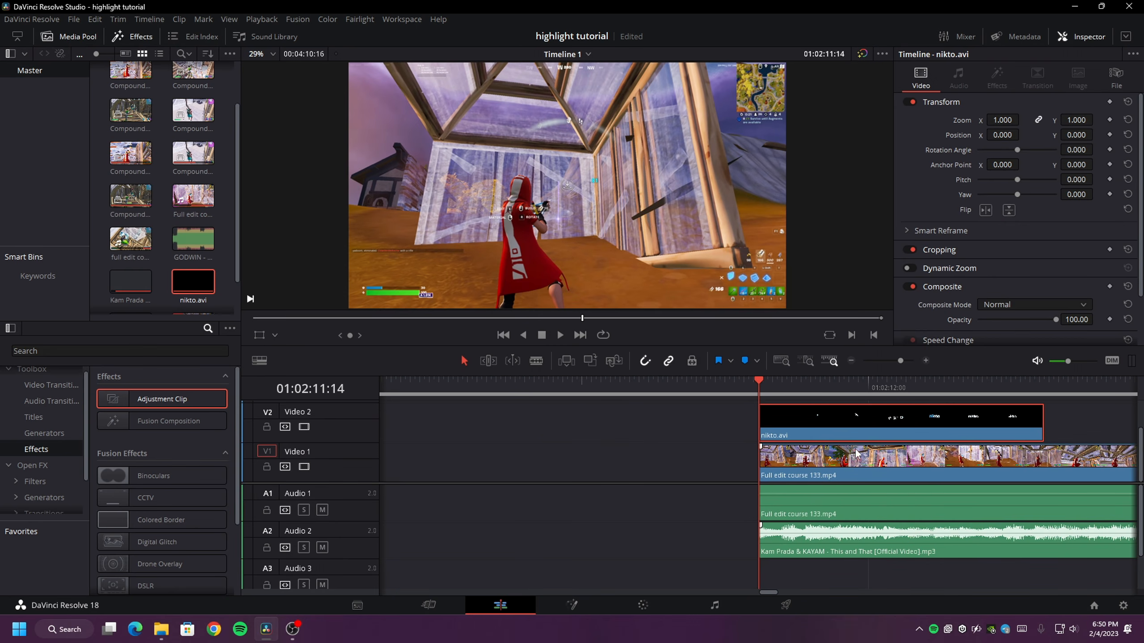
left_click(850, 360)
left_click(850, 361)
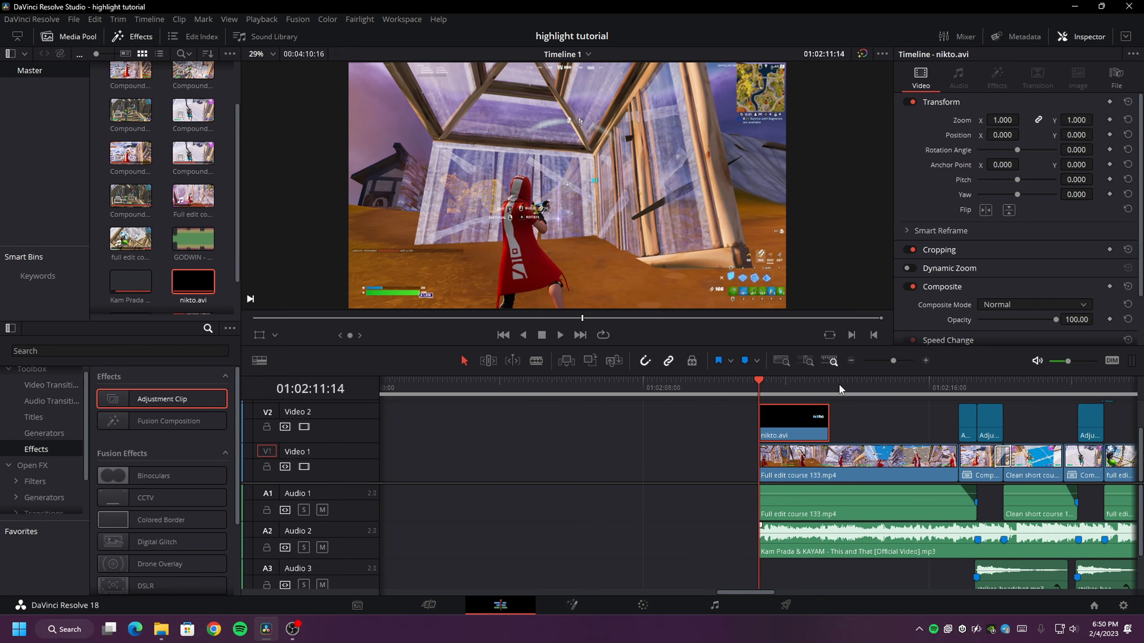
Fade in Full edit course 133.mp4, its audio and the music over roughly the length of the nikto.avi title, and preview the intro.
left_click_drag(613, 448, 686, 449)
left_click_drag(615, 527, 685, 527)
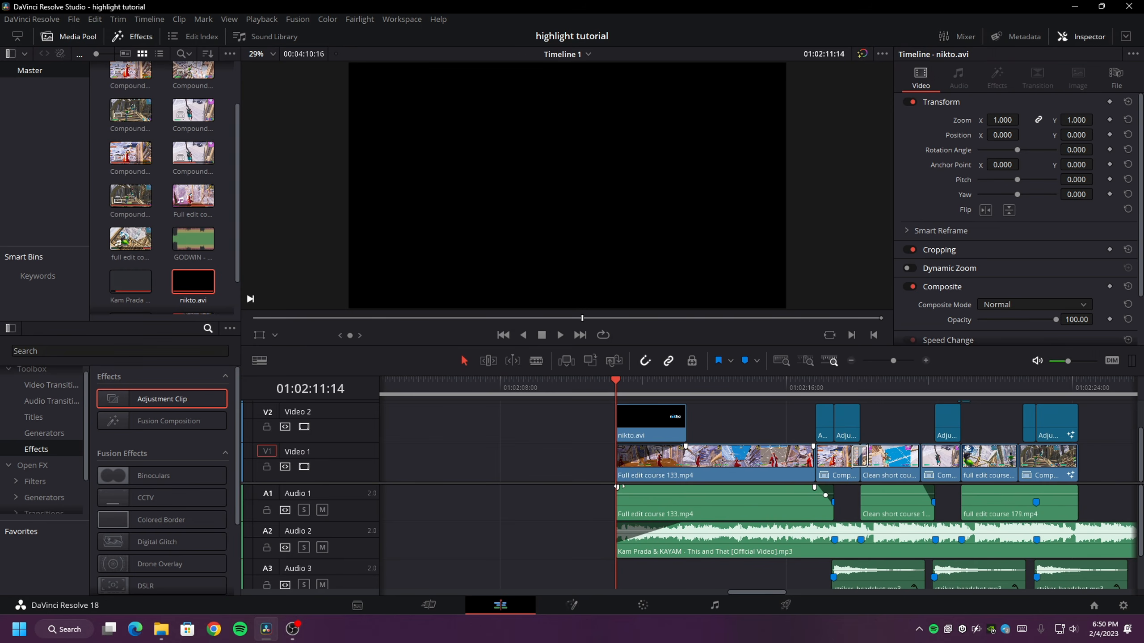
left_click_drag(618, 487, 679, 487)
key("space")
left_click(615, 379)
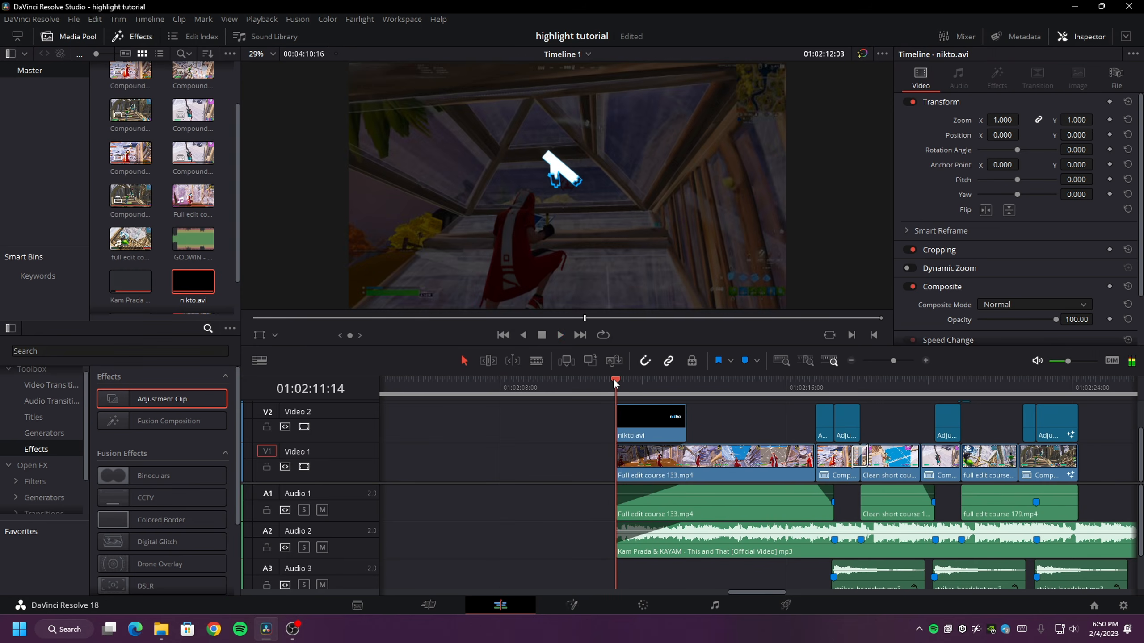
key("space")
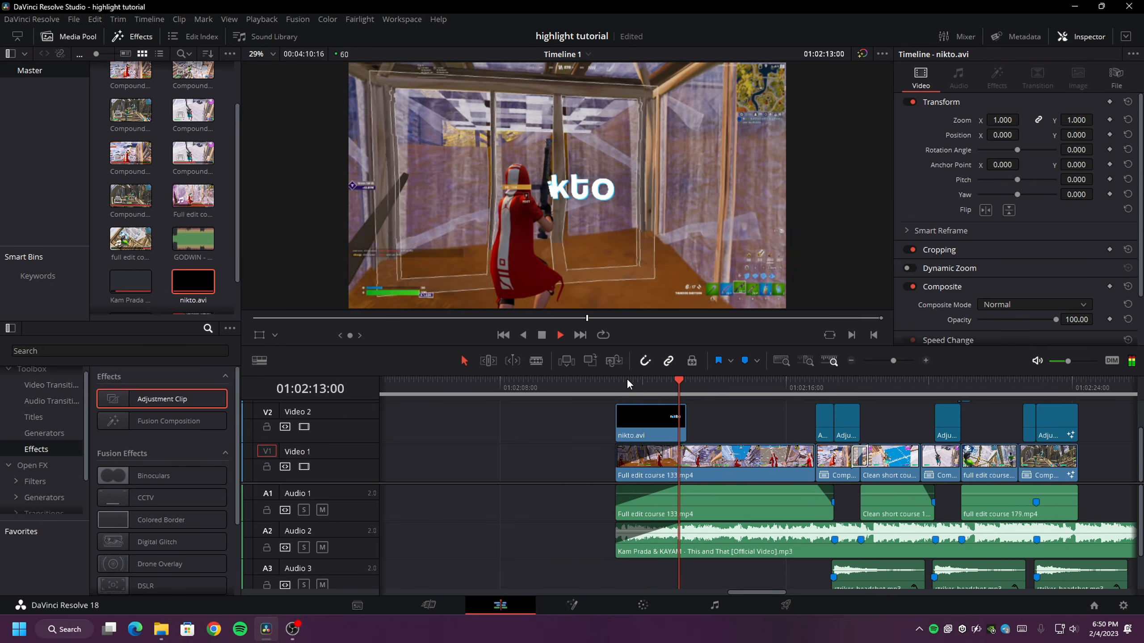
left_click(611, 377)
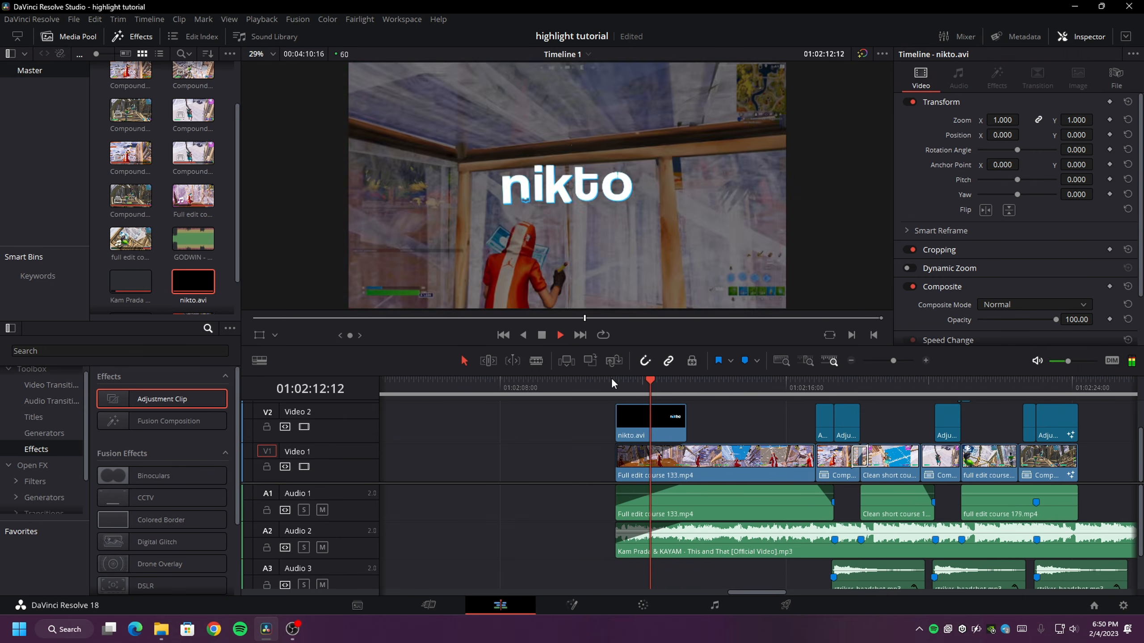
key("space")
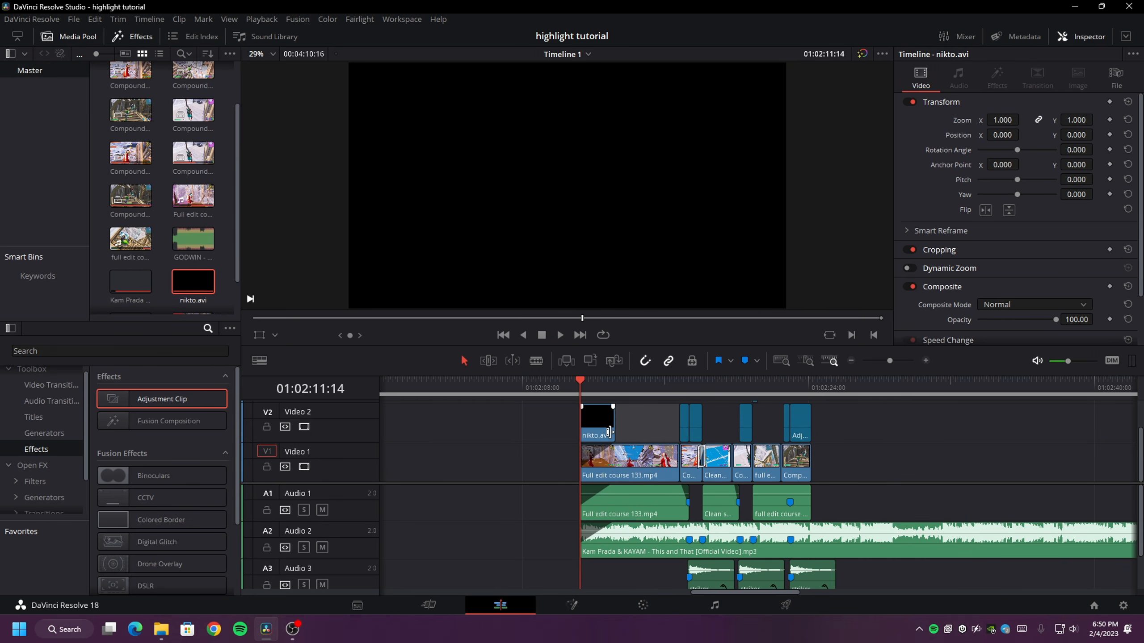
Set the timeline's In point at 01:02:11:14 and its Out point at 01:02:24:11, the end of the gameplay.
key("i")
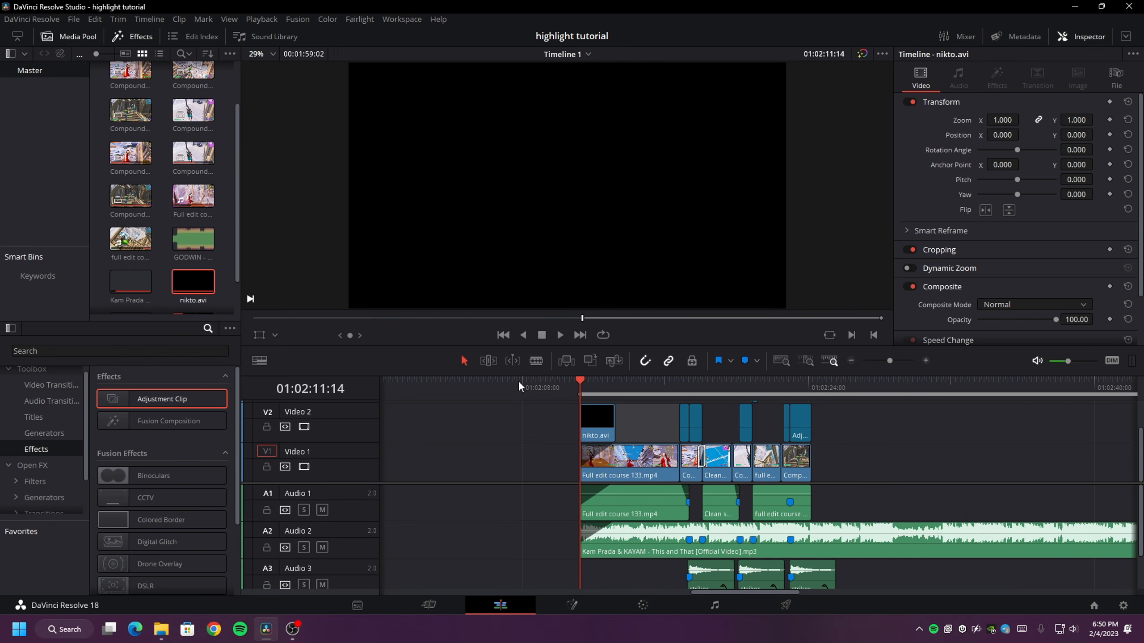
left_click(810, 380)
left_click(925, 361)
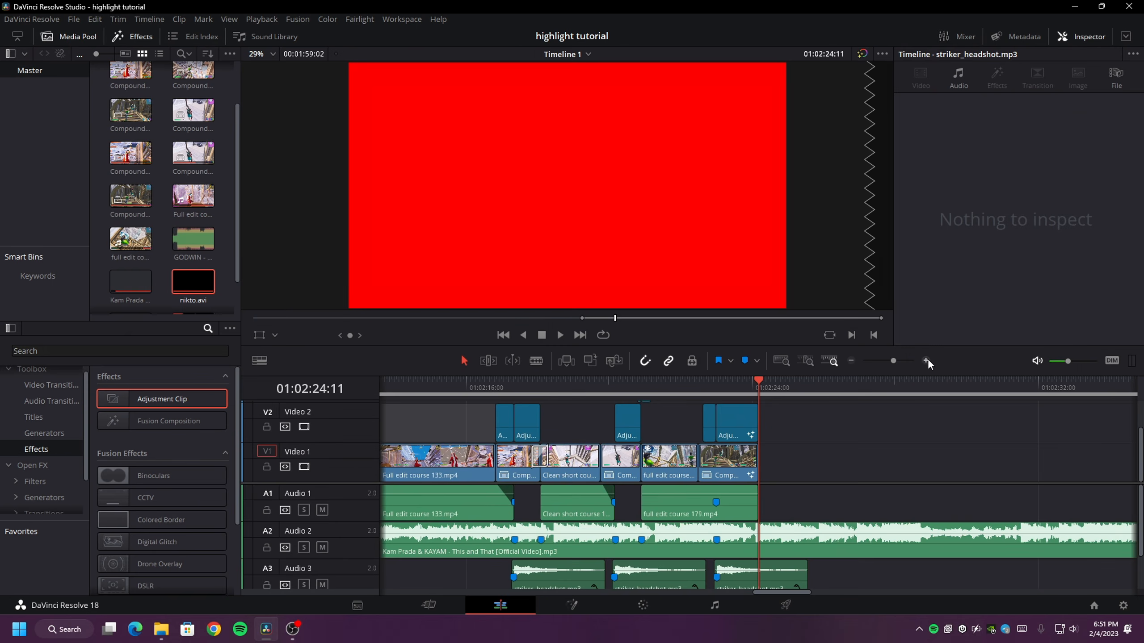
left_click(926, 360)
key("o")
Open the render settings for the highlight timeline, name the output file Untitledtyut and set its location to the Desktop.
left_click(786, 604)
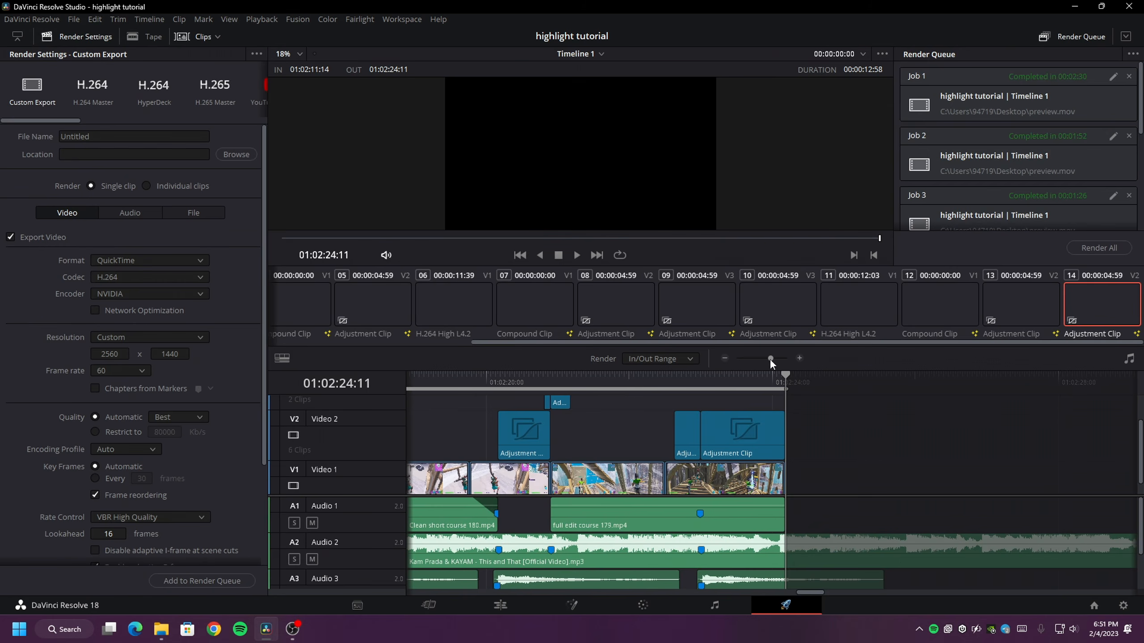
left_click(129, 137)
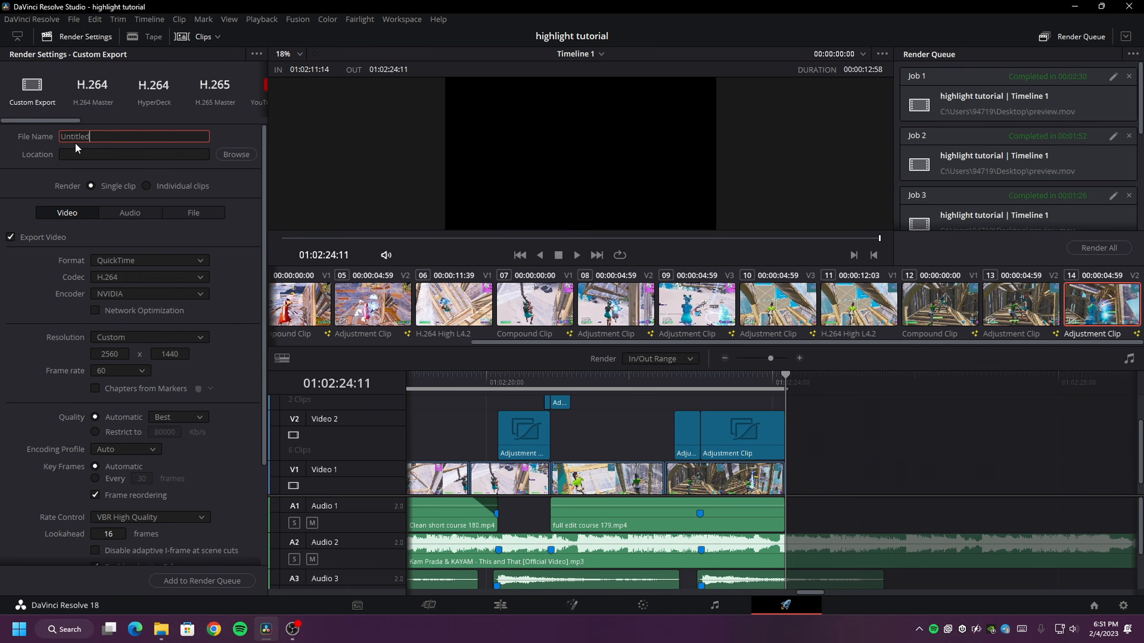
left_click(223, 155)
left_click(50, 131)
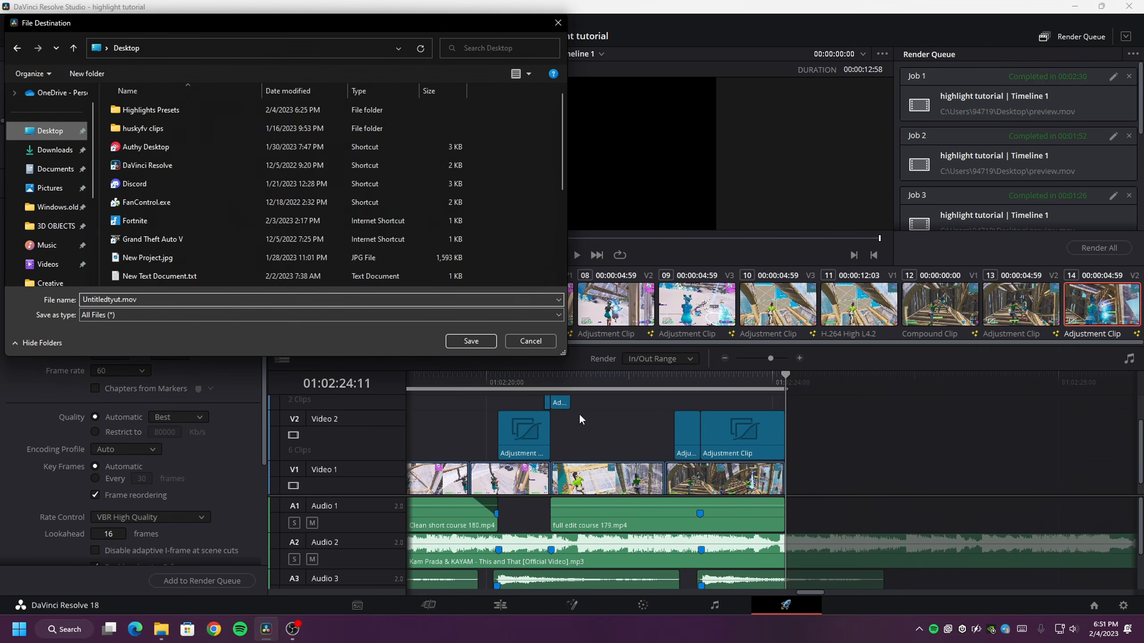
left_click(463, 340)
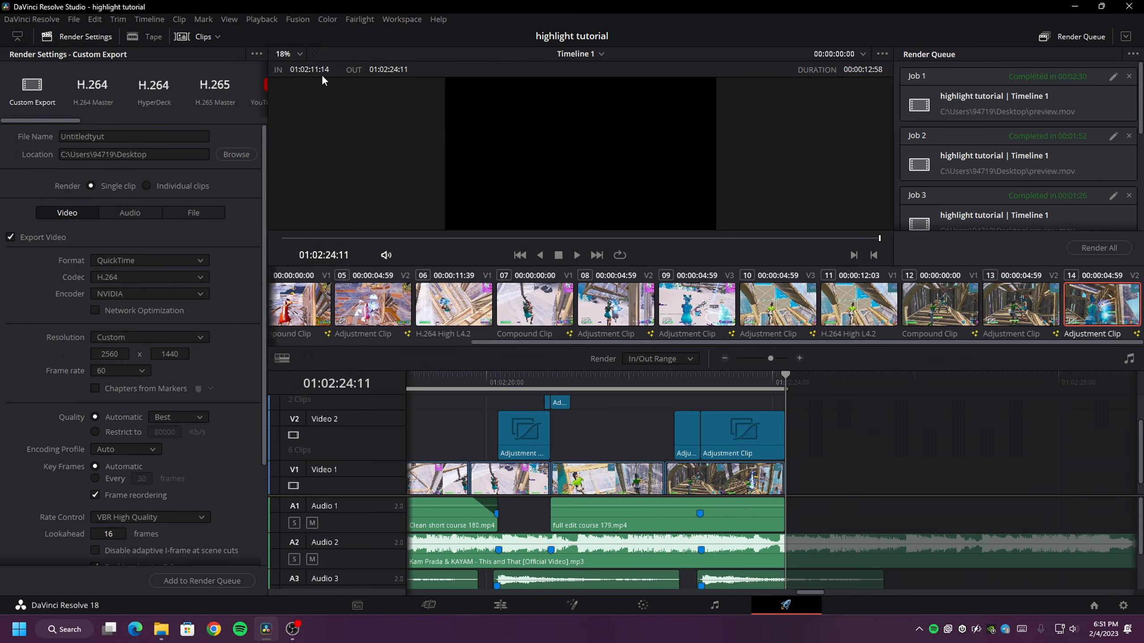
Set the export encoder to Native, add the timeline to the render queue and render it.
left_click(254, 19)
mouse_move(393, 64)
left_click(454, 63)
left_click(108, 293)
left_click(128, 325)
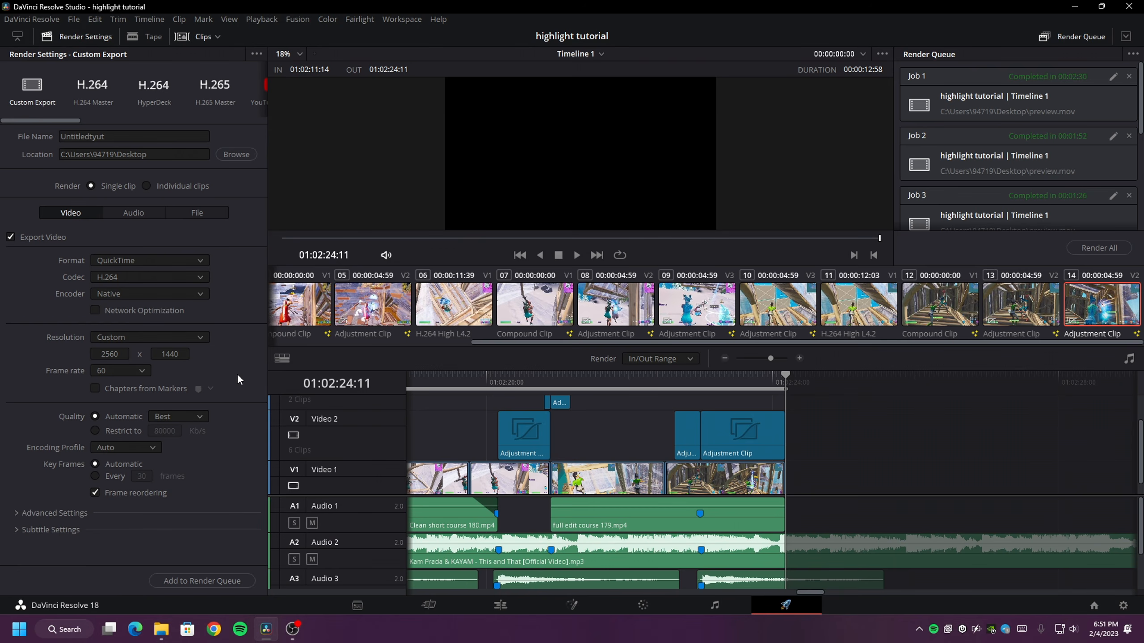
left_click(201, 580)
left_click(1110, 248)
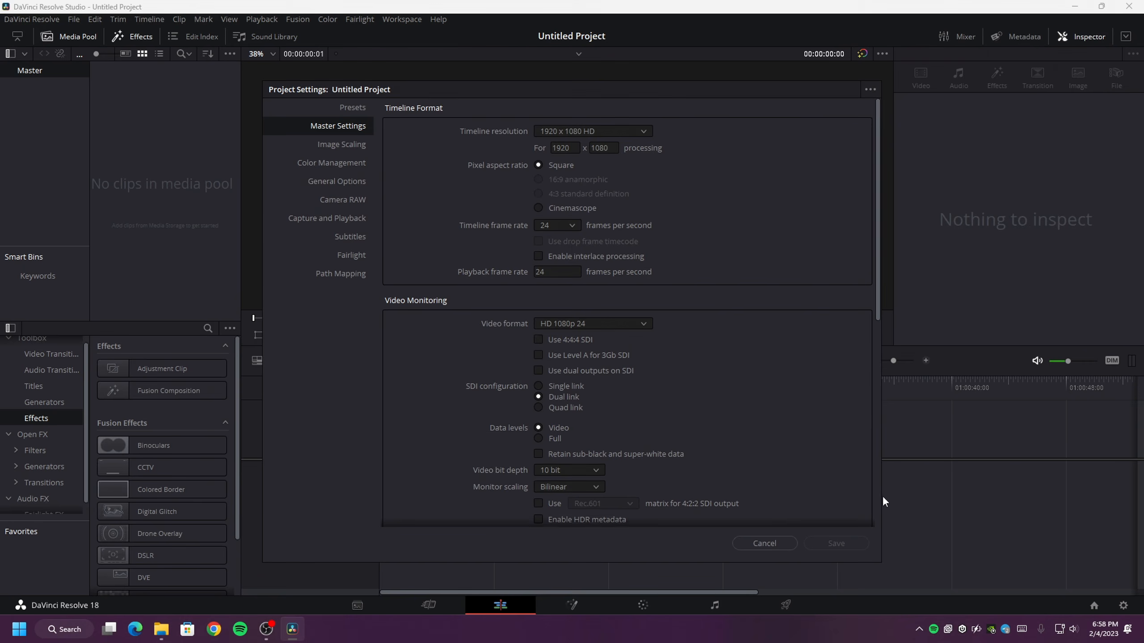
Set the new project's timeline frame rate to 60 and its resolution to 2560 x 1440, and save the settings.
left_click(568, 226)
scroll(544, 332, "down", 1)
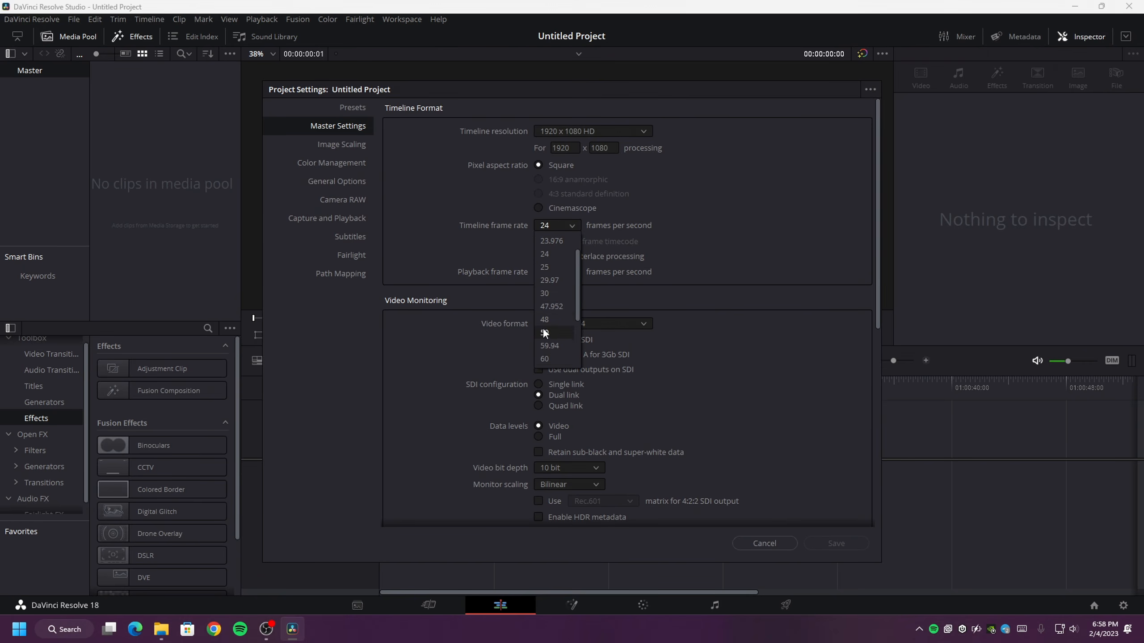
left_click(546, 362)
left_click(568, 148)
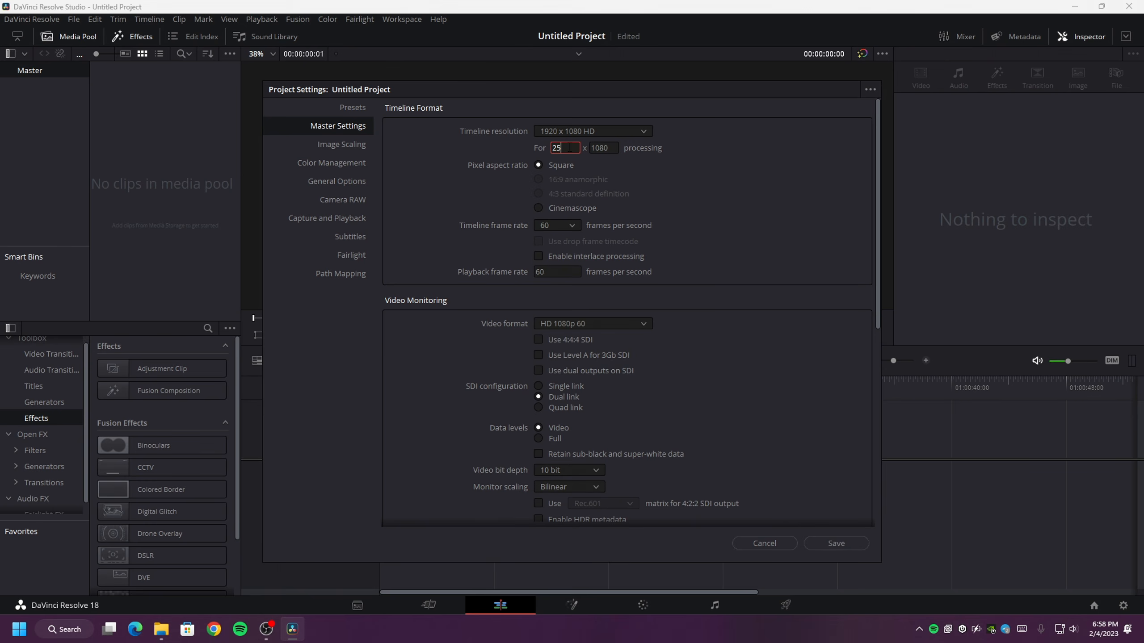
left_click(614, 151)
left_click(836, 543)
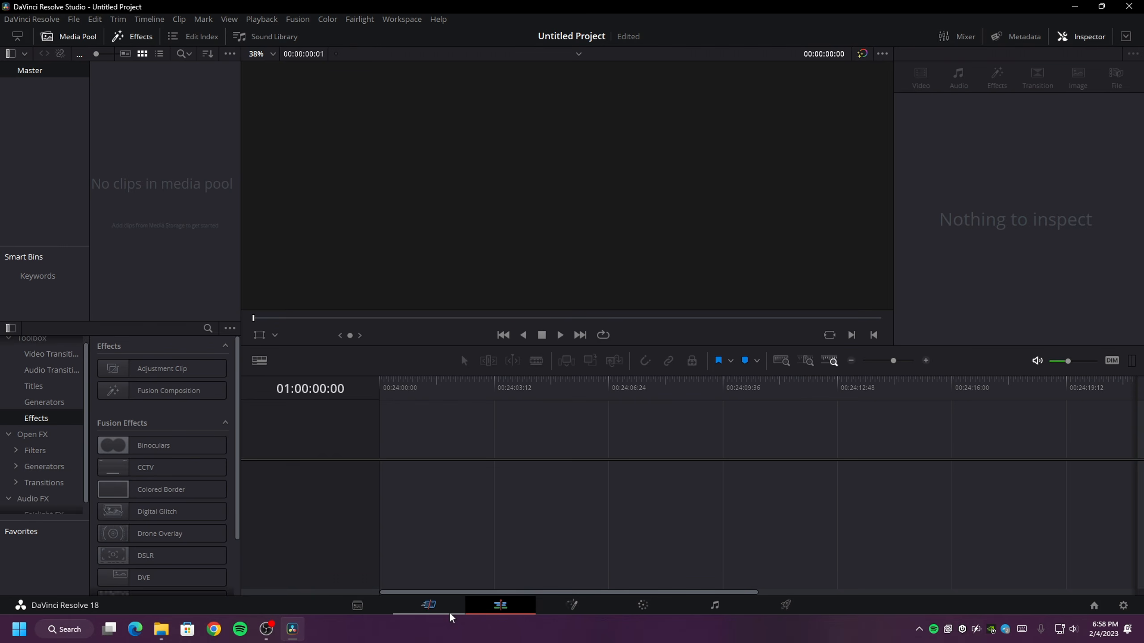
Place the rendered Untitledtyut.mov from the Desktop at the start of a new timeline.
left_click(160, 630)
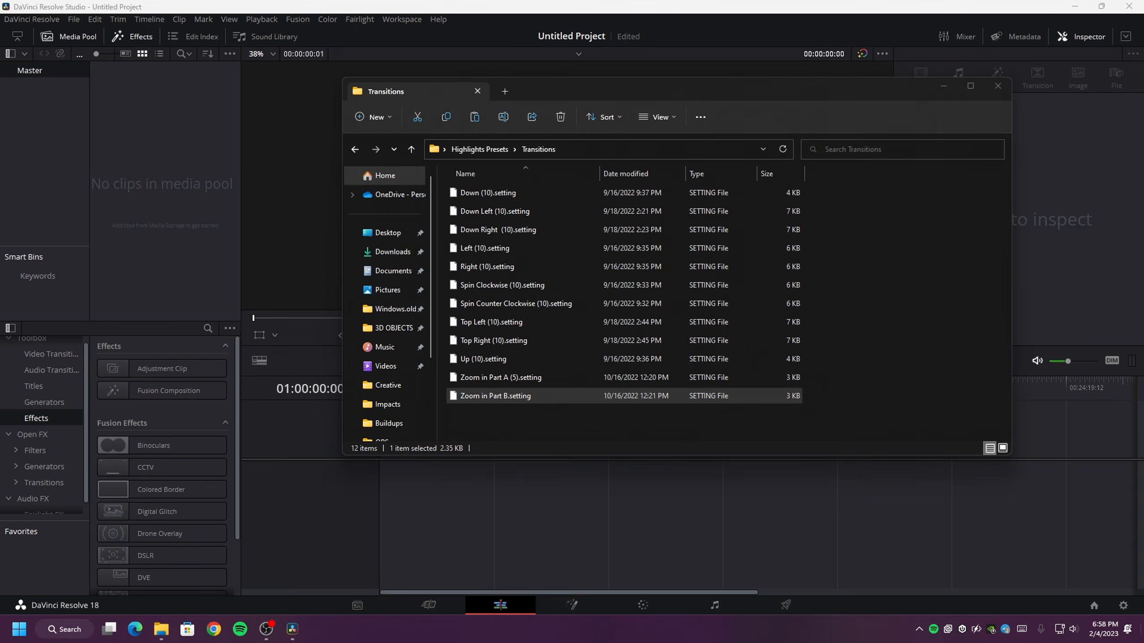
key("super+d")
left_click_drag(128, 515, 394, 501)
left_click_drag(374, 498, 378, 491)
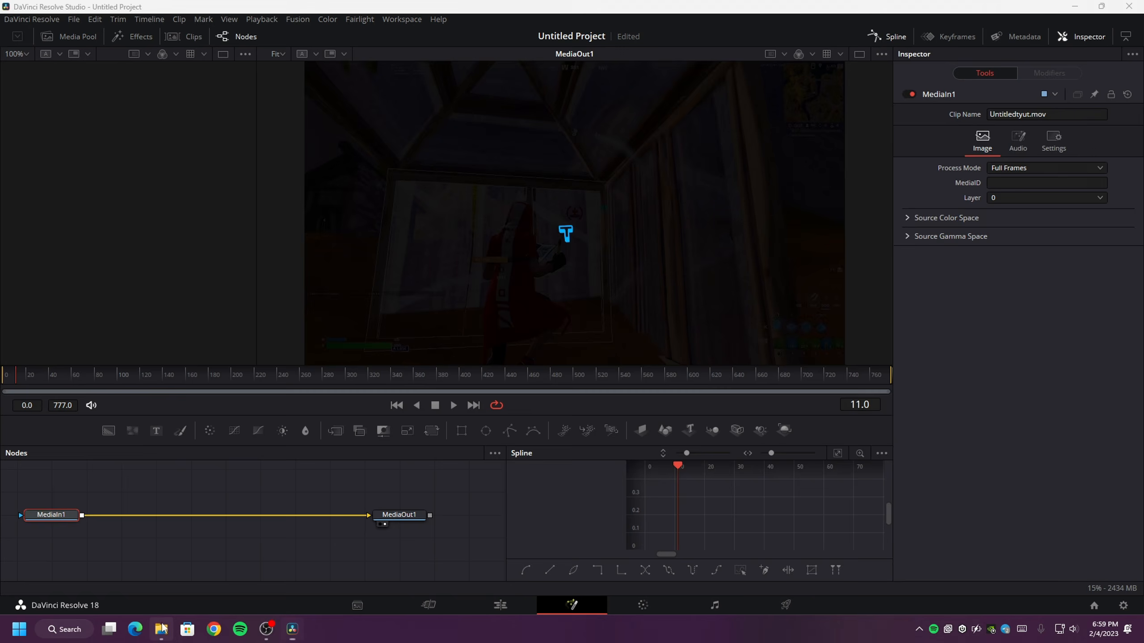
Add a preset from the CC folder to the Fusion composition and connect its ColorCorrector and RSMB nodes between MediaIn1 and MediaOut1.
left_click(161, 629)
key("alt+Up")
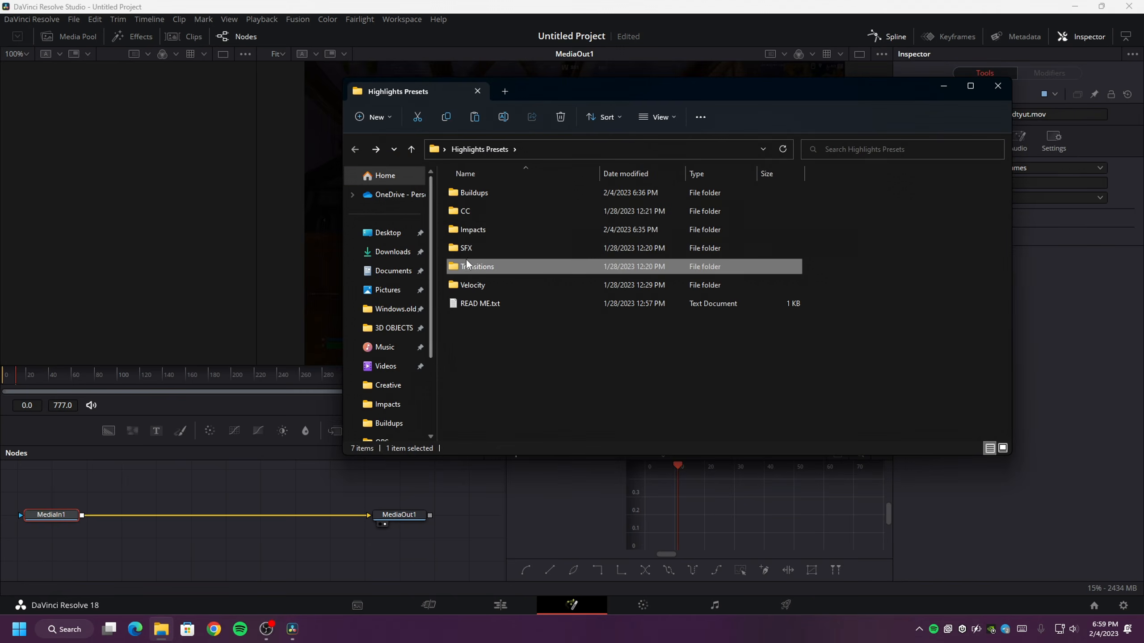
left_click(489, 211)
double_click(491, 211)
left_click_drag(525, 184, 182, 482)
left_click_drag(248, 511, 158, 483)
left_click_drag(290, 483, 367, 519)
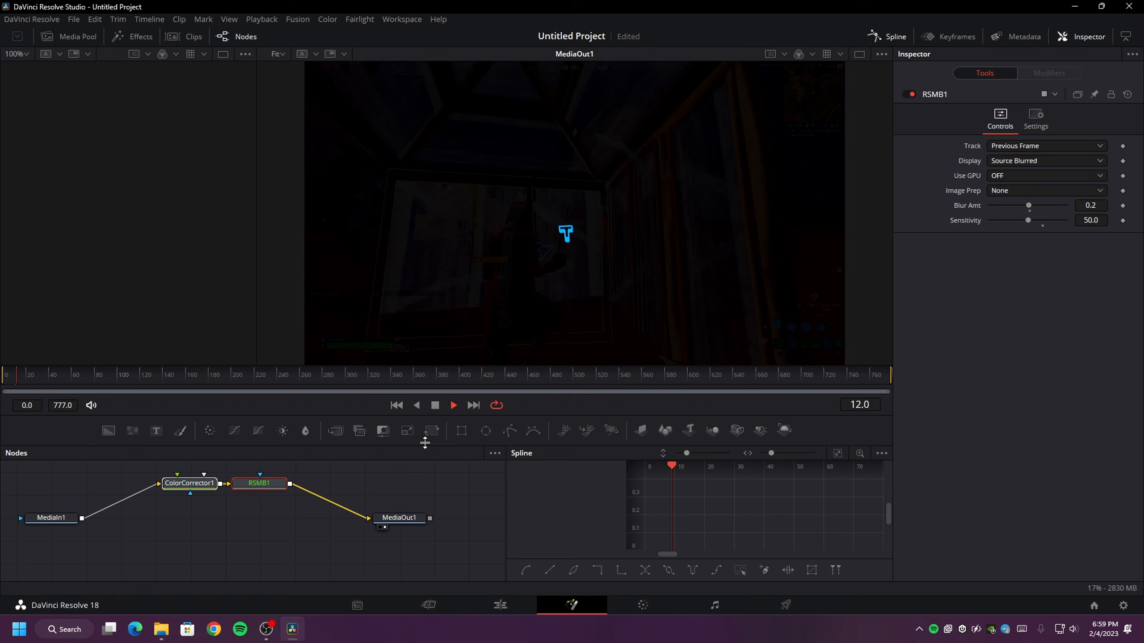
Return to the render settings for the graded Untitledtyut.mov timeline and set the encoder to Native.
left_click(518, 611)
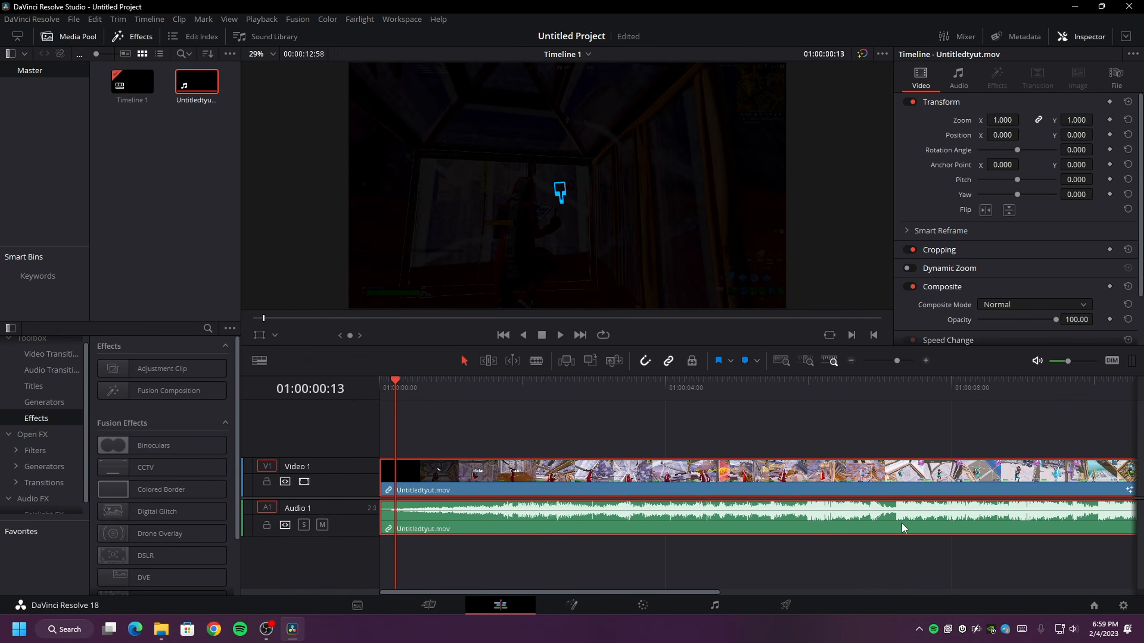
left_click(787, 604)
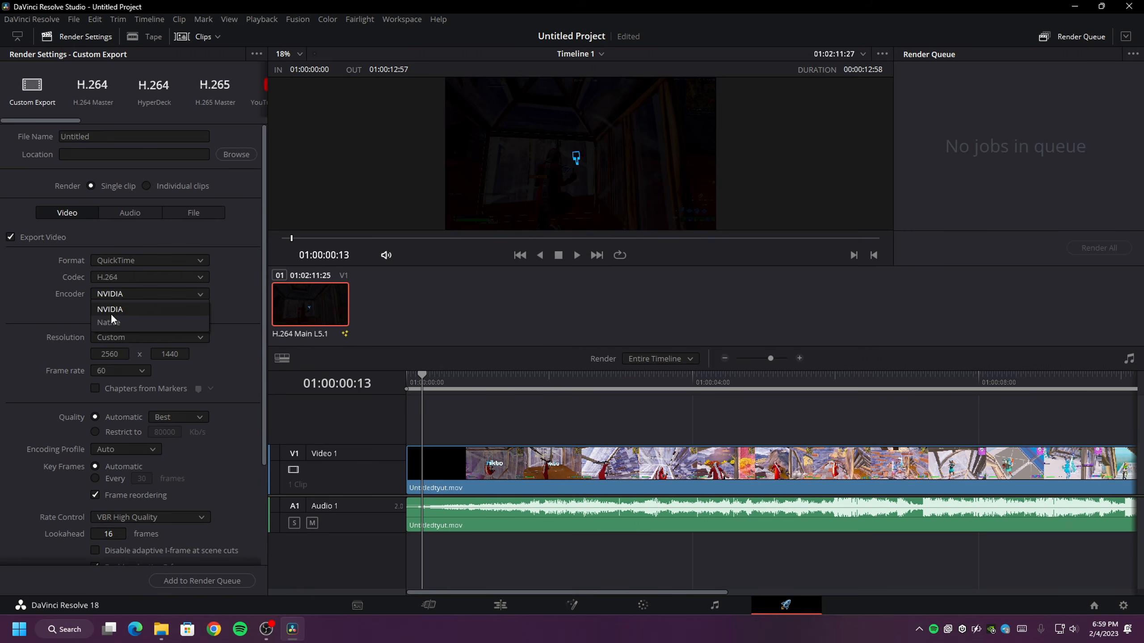
left_click(110, 322)
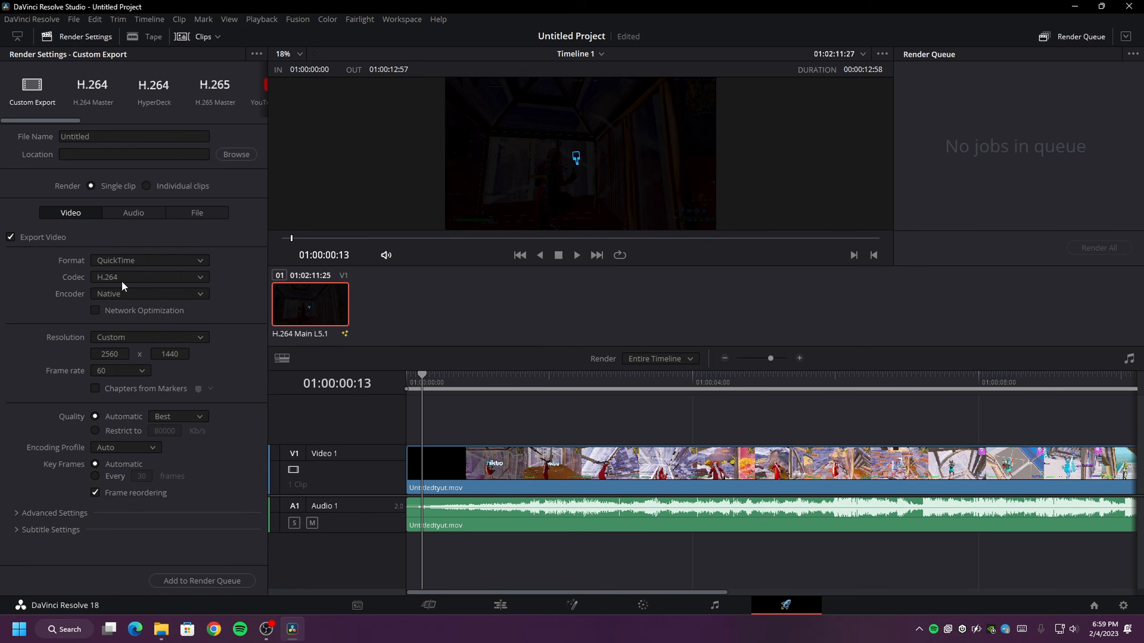